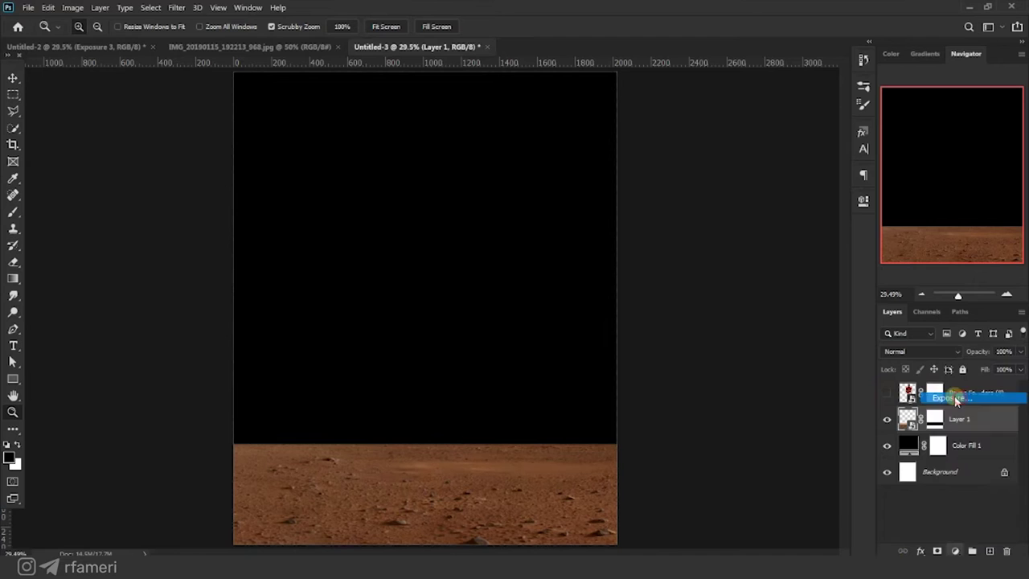
Lower the ground's clipped Exposure adjustment to -8.24 and flatten the brush tip into a wide ellipse
drag(752, 270, 706, 272)
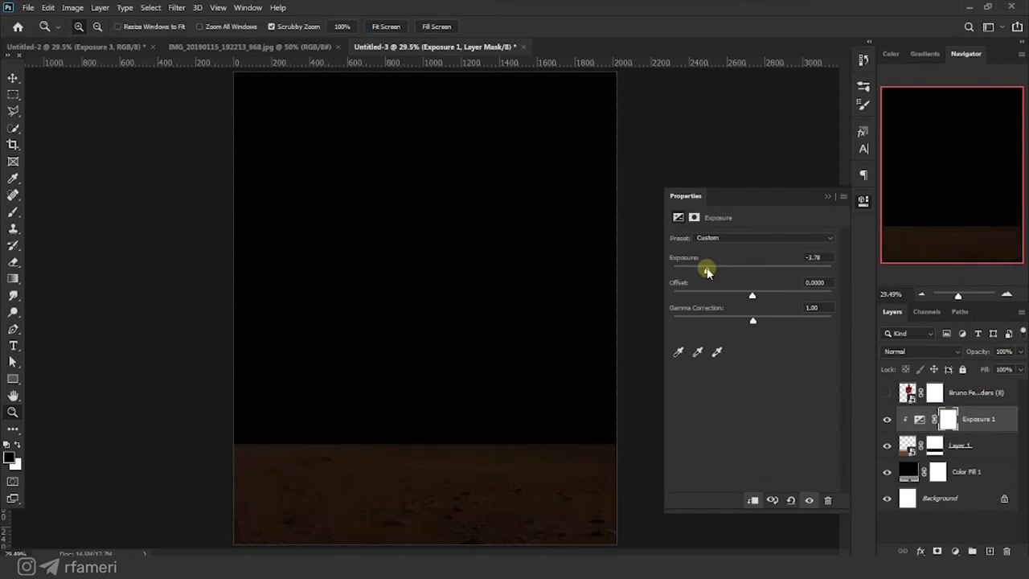
click(13, 212)
right_click(362, 222)
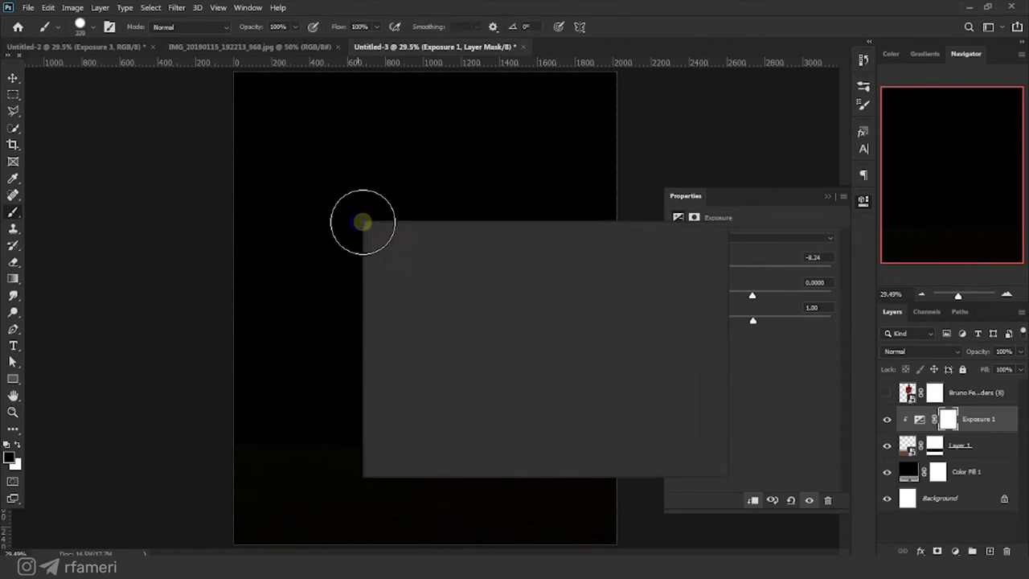
click(732, 3)
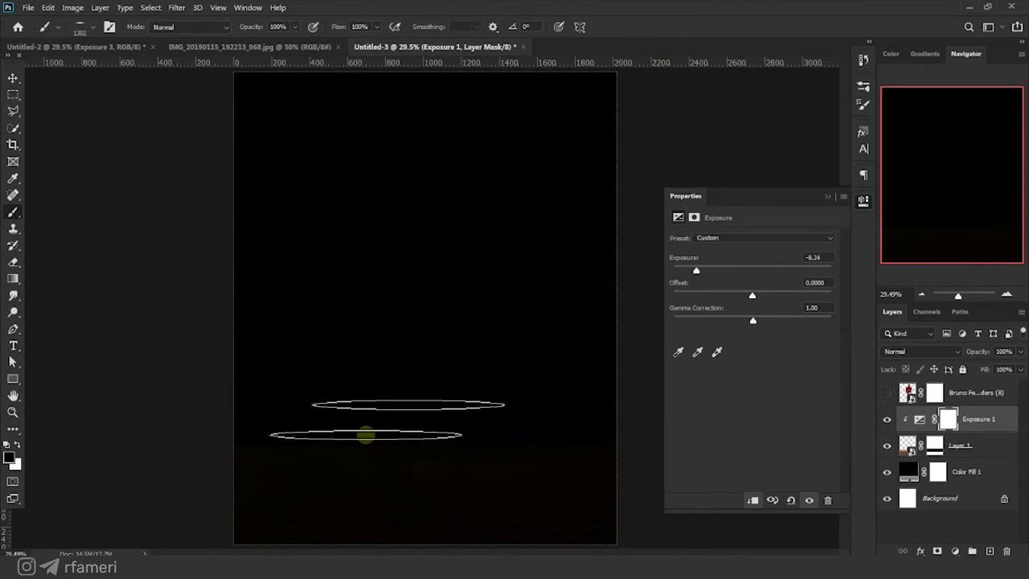
Show the player layer and paint the Exposure mask at 27% flow to light the ground around the player's feet
click(887, 393)
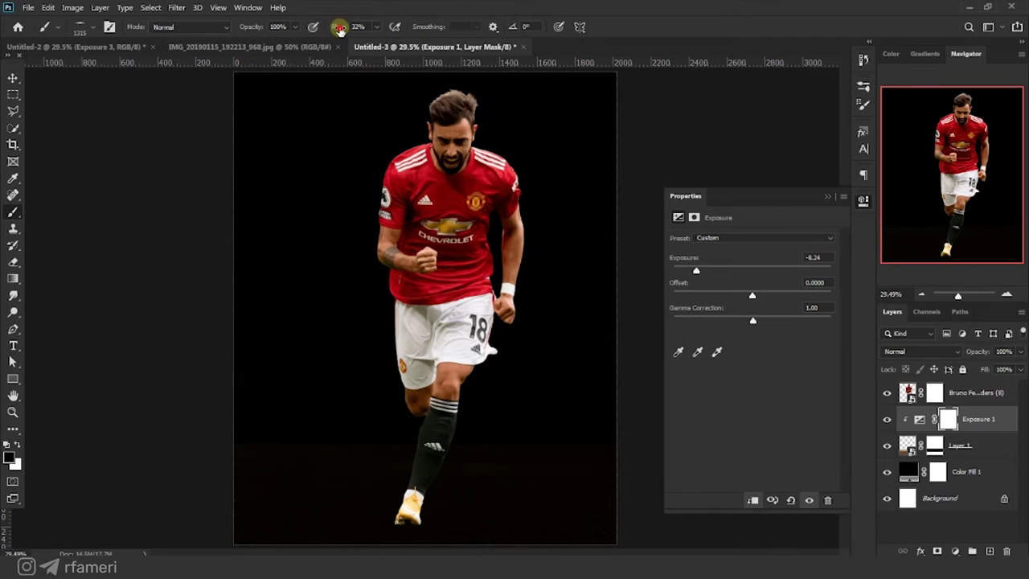
mouse_move(412, 488)
mouse_down()
mouse_move(389, 517)
mouse_move(466, 532)
mouse_move(361, 523)
mouse_move(469, 513)
mouse_move(389, 508)
mouse_move(396, 525)
mouse_move(486, 495)
mouse_move(335, 479)
mouse_move(445, 463)
mouse_move(405, 455)
mouse_move(358, 466)
mouse_move(410, 473)
mouse_up()
key(x)
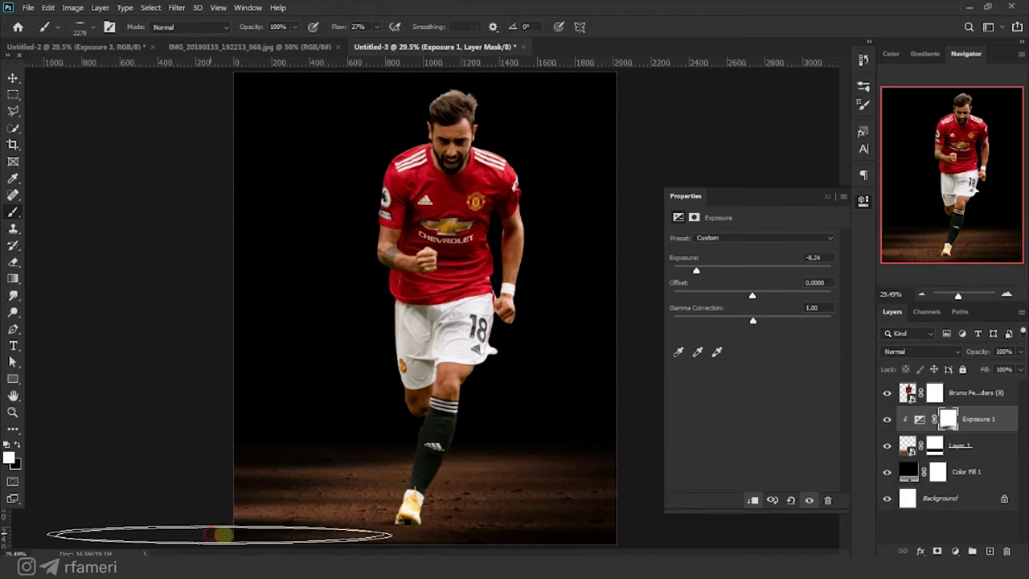
key(x)
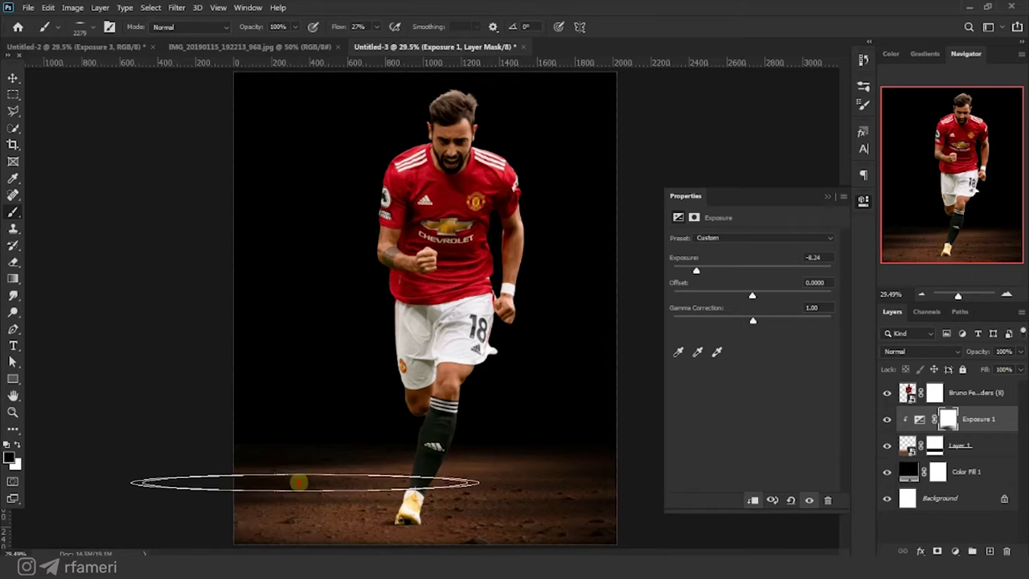
key(x)
key(x)
mouse_move(605, 508)
mouse_down()
mouse_move(544, 521)
mouse_move(546, 503)
mouse_move(303, 480)
mouse_up()
Paint white on the Exposure mask to darken the outer ground, and restore a round brush tip of 549 px
key(x)
click(196, 525)
click(171, 480)
click(424, 465)
click(209, 464)
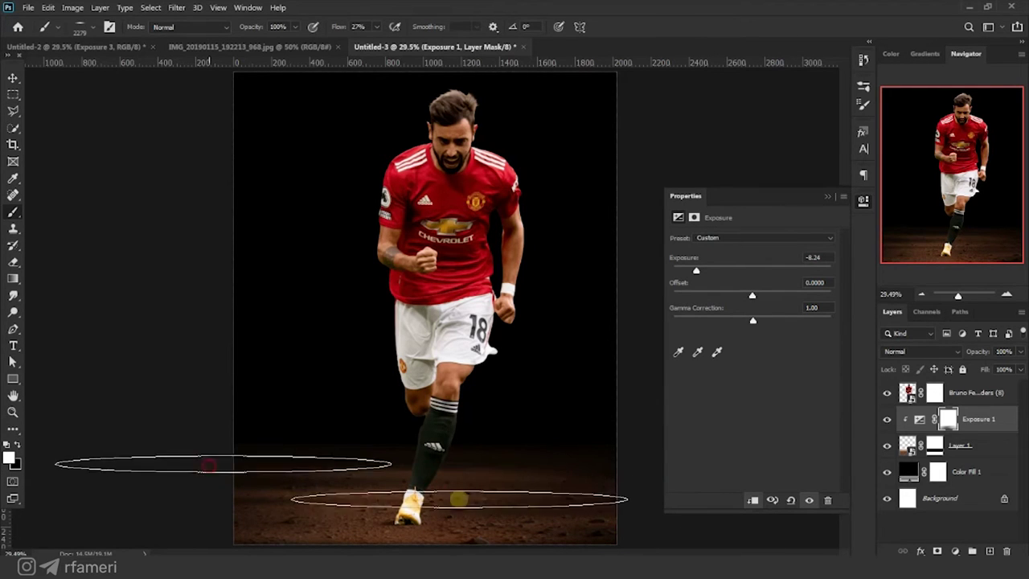
click(563, 500)
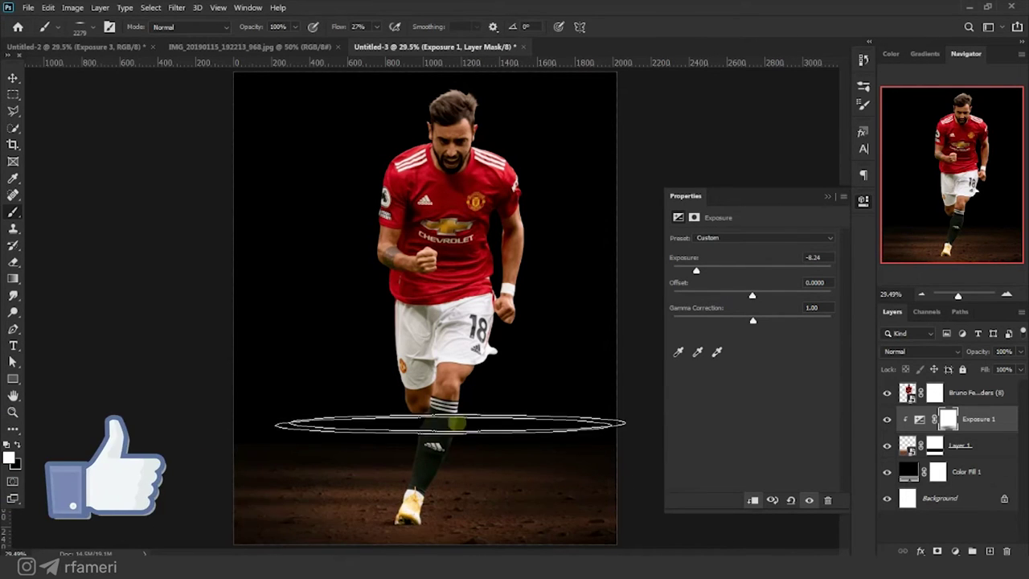
right_click(434, 410)
drag(453, 281, 335, 291)
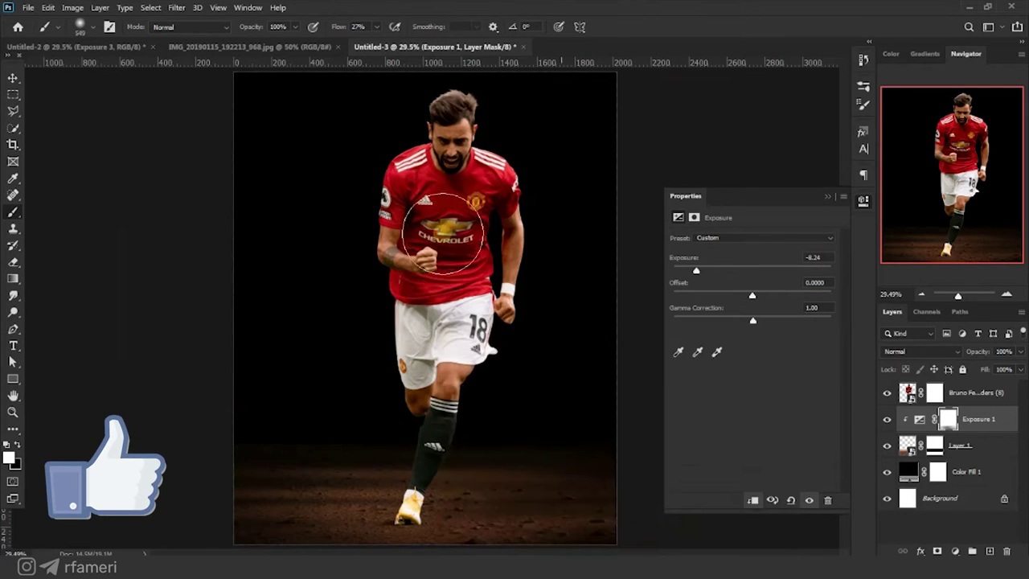
Enlarge the pasted red stadium-light image to 175.52% and position it behind the player
click(13, 78)
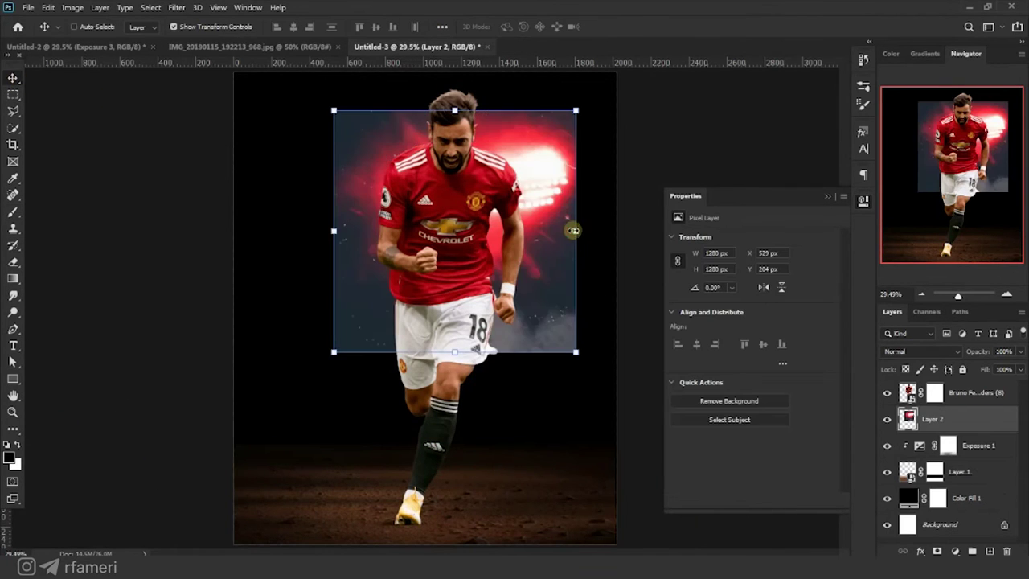
mouse_move(575, 230)
mouse_down()
mouse_move(650, 231)
mouse_move(543, 289)
mouse_up()
drag(609, 294, 627, 275)
drag(545, 221, 578, 182)
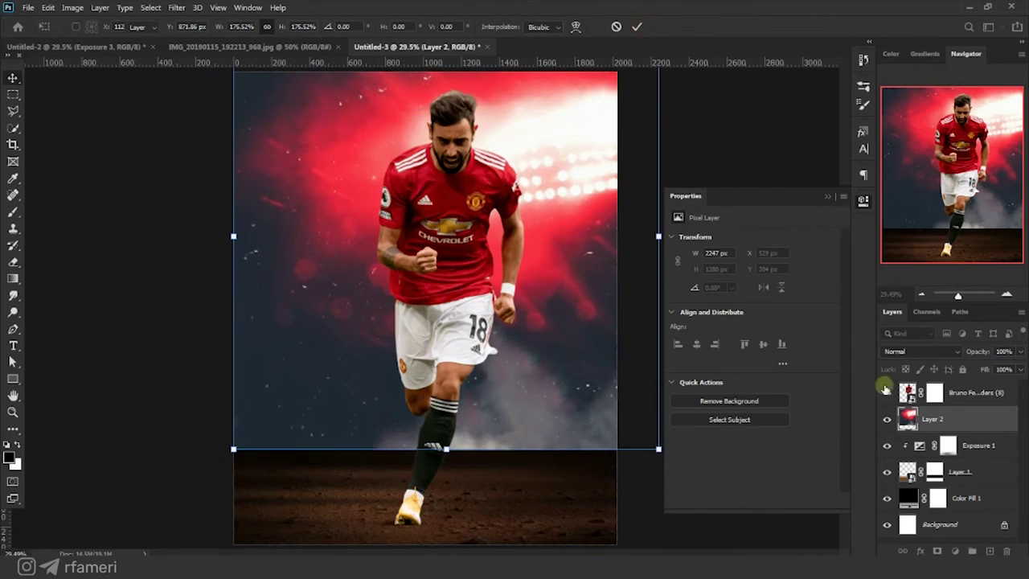
Move the stadium-light layer beneath the ground layer, enlarge it to 123.99% and reposition it to fill the background
drag(920, 419, 921, 485)
drag(234, 242, 131, 238)
drag(341, 214, 364, 229)
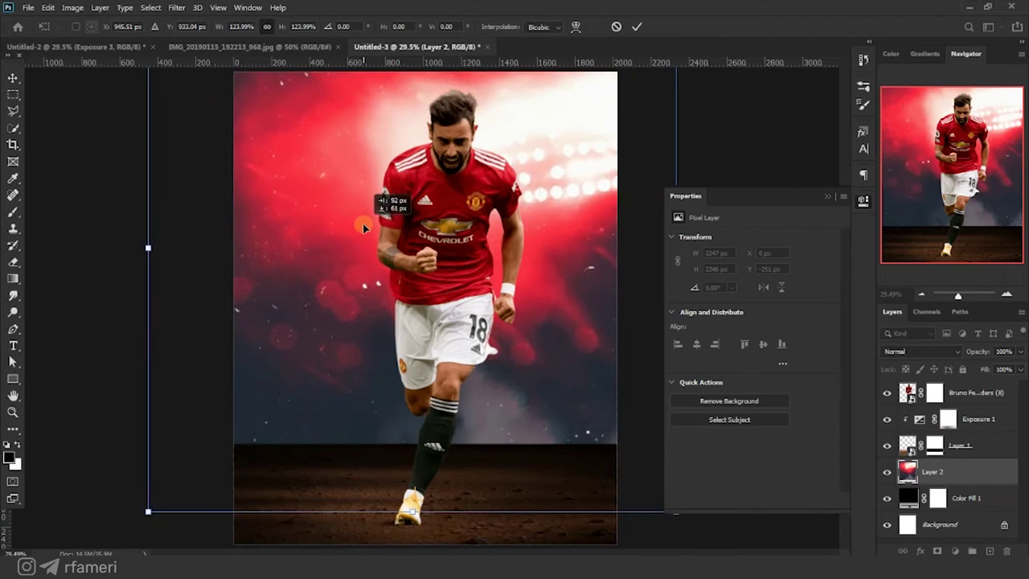
click(631, 26)
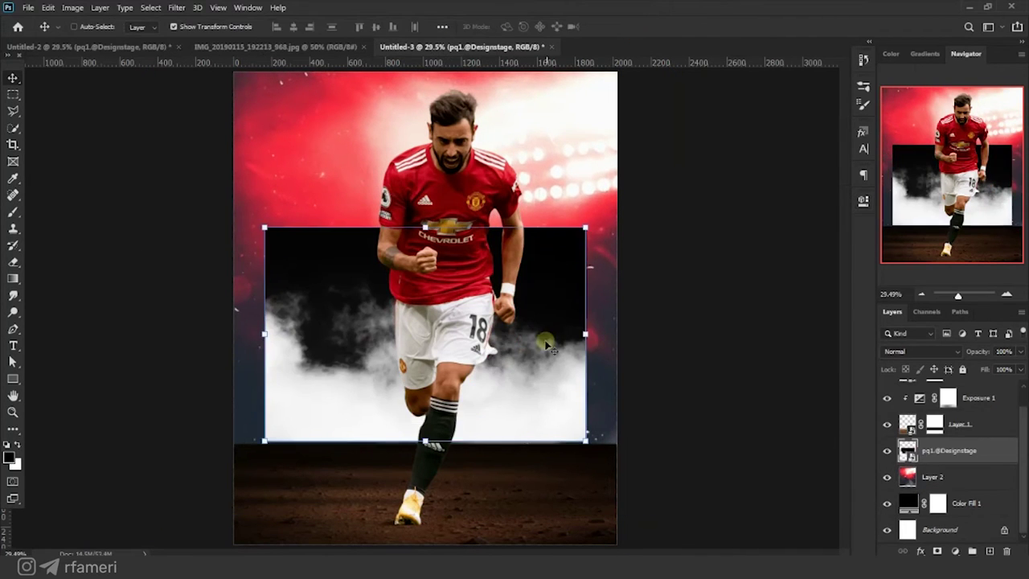
Enlarge the placed smoke image to 359.63% and position it so the smoke covers the whole canvas
drag(542, 349, 856, 320)
key(ctrl+minus)
drag(500, 346, 451, 344)
drag(667, 324, 794, 323)
drag(693, 323, 684, 312)
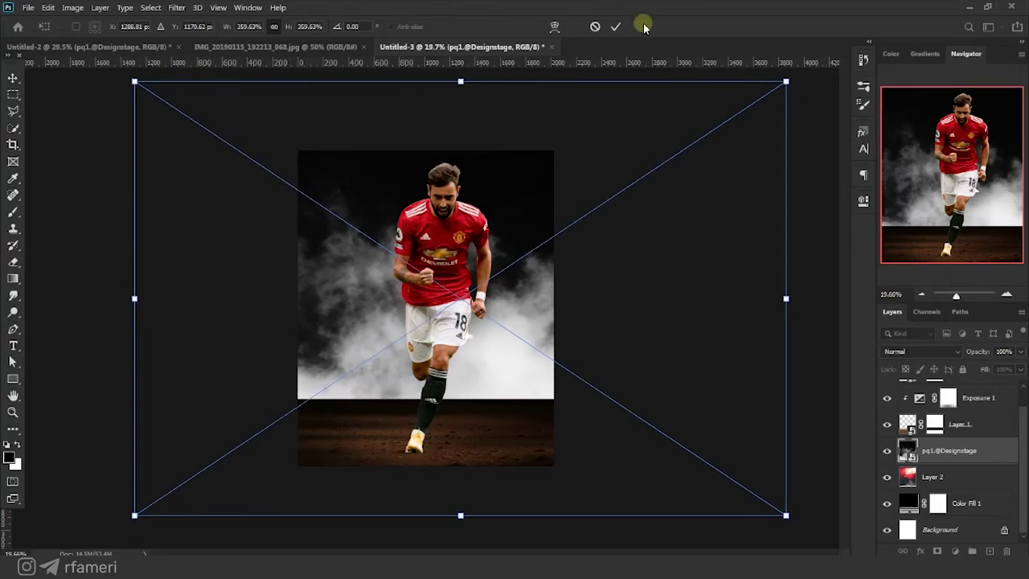
click(615, 27)
Set the smoke layer to Screen blending, move it directly below the player layer and adjust its position
click(924, 351)
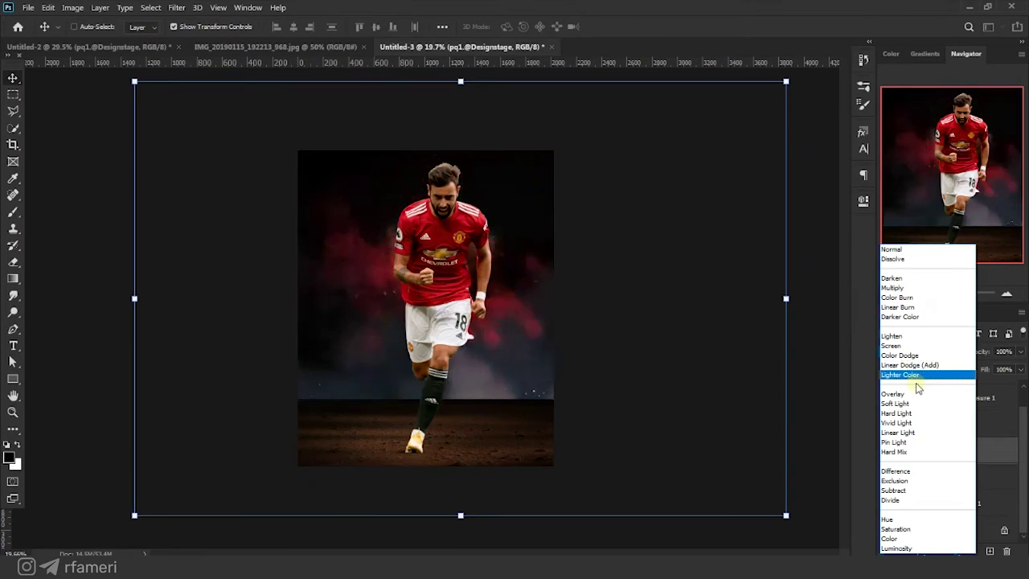
click(892, 346)
drag(948, 336, 946, 408)
mouse_move(498, 338)
mouse_down()
mouse_move(503, 291)
mouse_move(498, 327)
mouse_up()
drag(487, 344, 486, 342)
Colorize the smoke layer red with Hue/Saturation, using increased saturation and slightly raised lightness
click(72, 7)
mouse_move(92, 39)
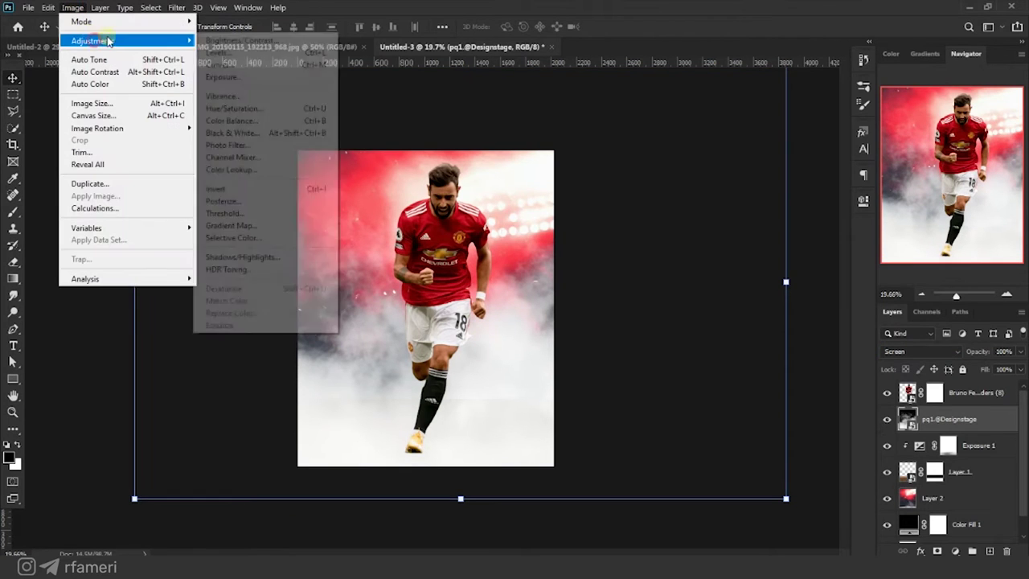
click(233, 107)
drag(476, 248, 696, 190)
click(803, 352)
drag(647, 311, 693, 314)
click(616, 278)
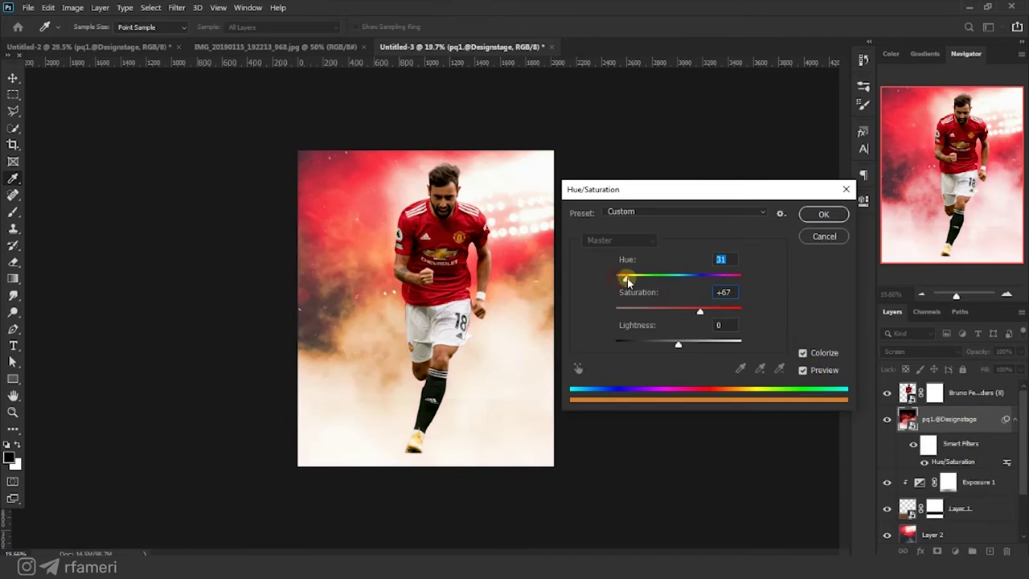
drag(621, 280, 617, 279)
drag(699, 311, 714, 311)
drag(678, 344, 685, 347)
click(700, 311)
click(823, 214)
key(v)
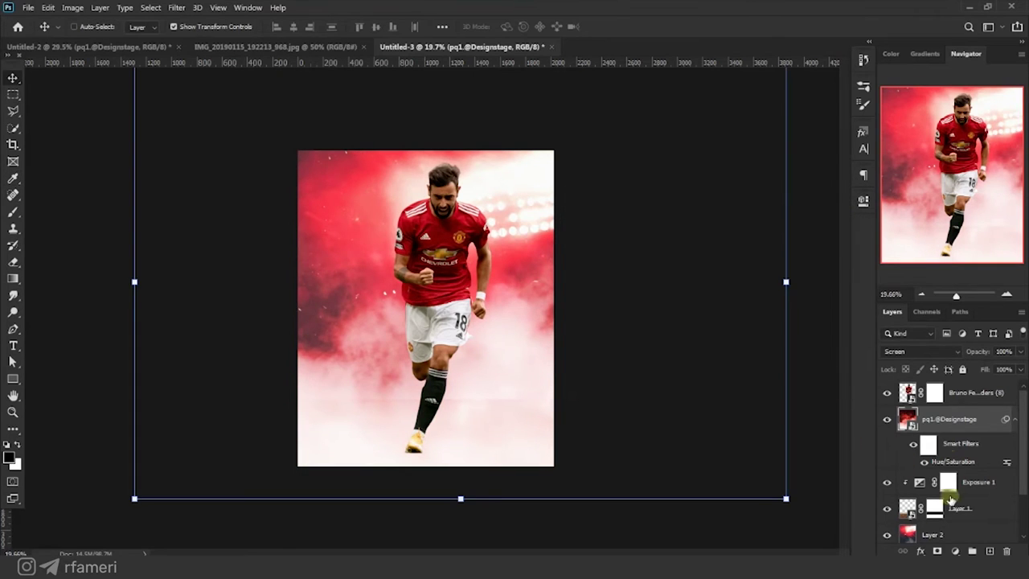
Mask the smoke off the ground by painting black on the smoke layer's mask with a soft round brush
click(13, 212)
right_click(368, 214)
key(Return)
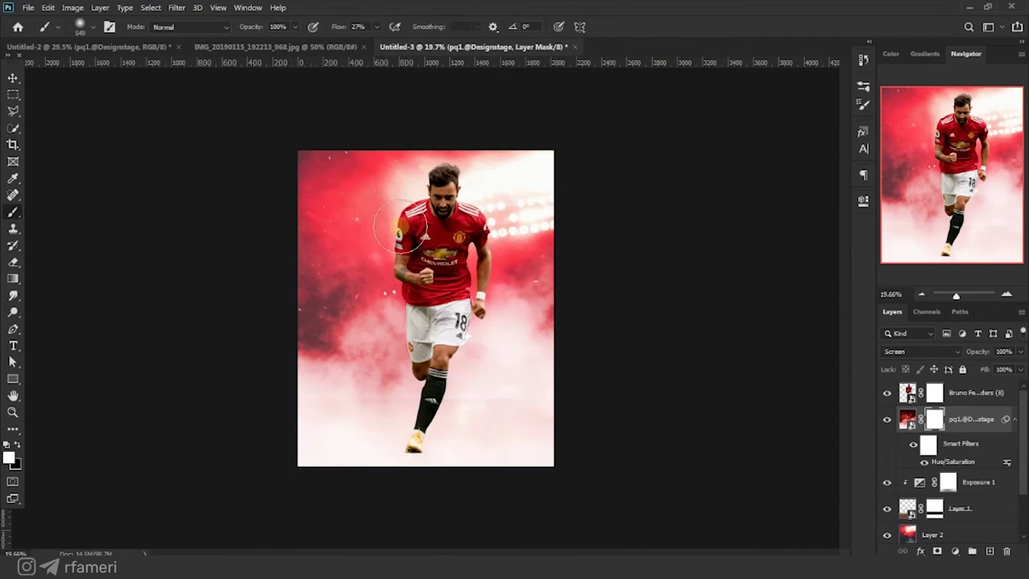
mouse_move(501, 425)
mouse_down()
mouse_move(342, 457)
mouse_move(175, 459)
mouse_move(394, 466)
mouse_move(592, 456)
mouse_move(189, 456)
mouse_move(572, 460)
mouse_move(302, 458)
mouse_move(147, 438)
mouse_move(476, 380)
mouse_up()
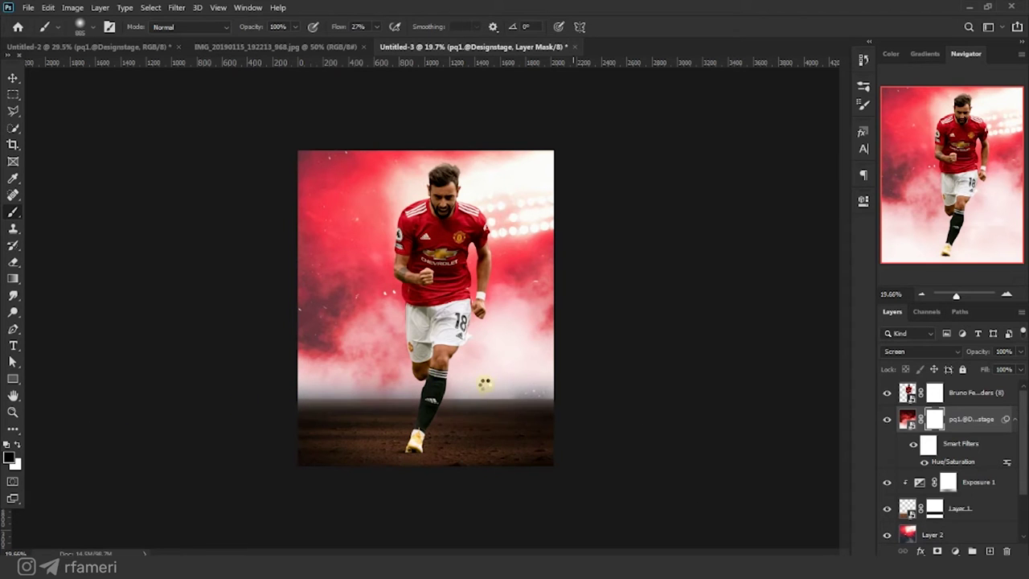
Hide the player layer and refine the smoke mask along the horizon, alternating black and white brush strokes
right_click(486, 391)
click(665, 4)
scroll(477, 343, up, 5)
mouse_move(610, 422)
mouse_down()
mouse_move(585, 366)
mouse_move(515, 362)
mouse_up()
click(887, 393)
key(ctrl+z)
key(x)
mouse_move(595, 363)
mouse_down()
mouse_move(308, 344)
mouse_move(410, 340)
mouse_move(381, 346)
mouse_up()
key(x)
drag(580, 449, 373, 465)
Soften the ground layer's horizon edge by painting black on its layer mask
click(931, 507)
drag(583, 379, 546, 364)
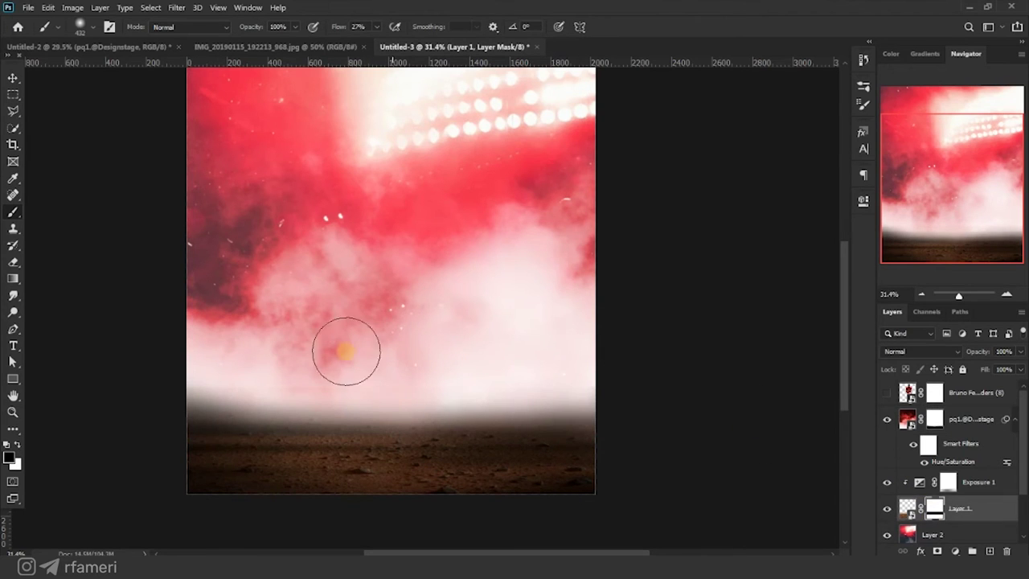
drag(482, 333, 482, 383)
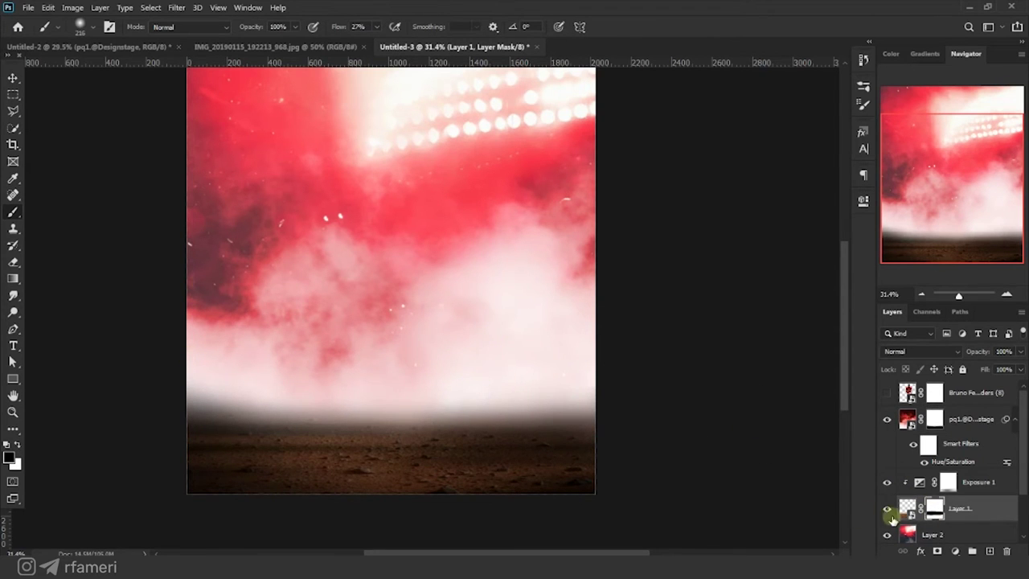
Tint the ground red with a clipped, colorized Hue/Saturation adjustment at hue 1 and saturation 51, and lower its opacity
click(955, 550)
click(944, 427)
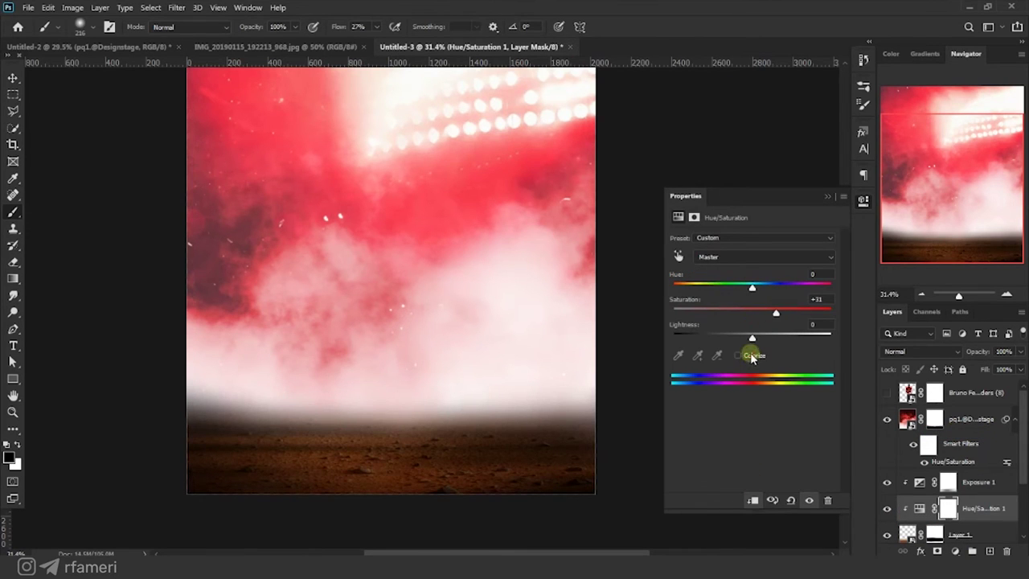
drag(745, 313, 782, 313)
drag(695, 294, 675, 290)
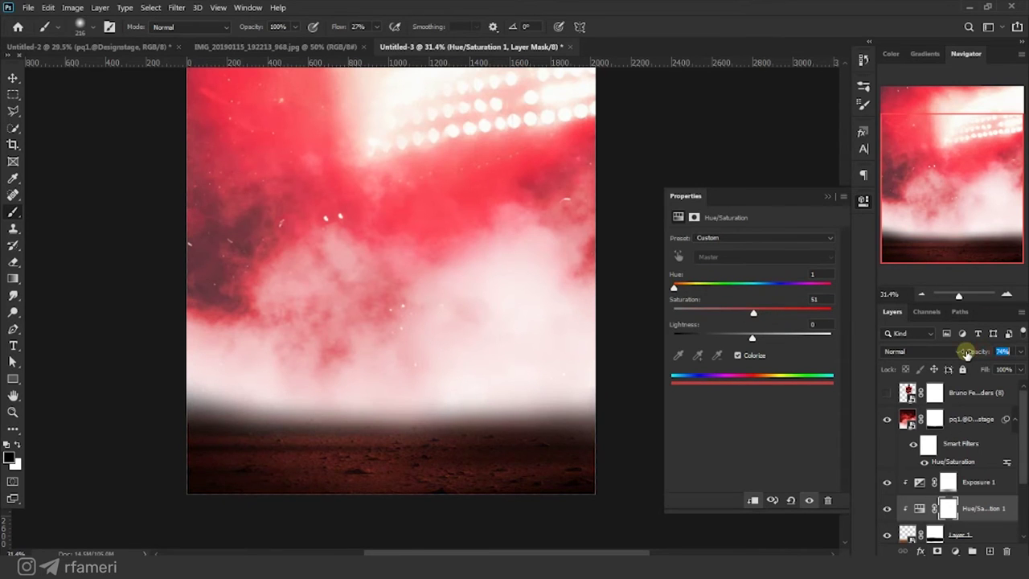
Add a clipped, colorized Hue/Saturation adjustment above Exposure 1 with Color Dodge blending, hue 0, saturation 33 and lightness +58
click(975, 487)
click(955, 551)
click(949, 428)
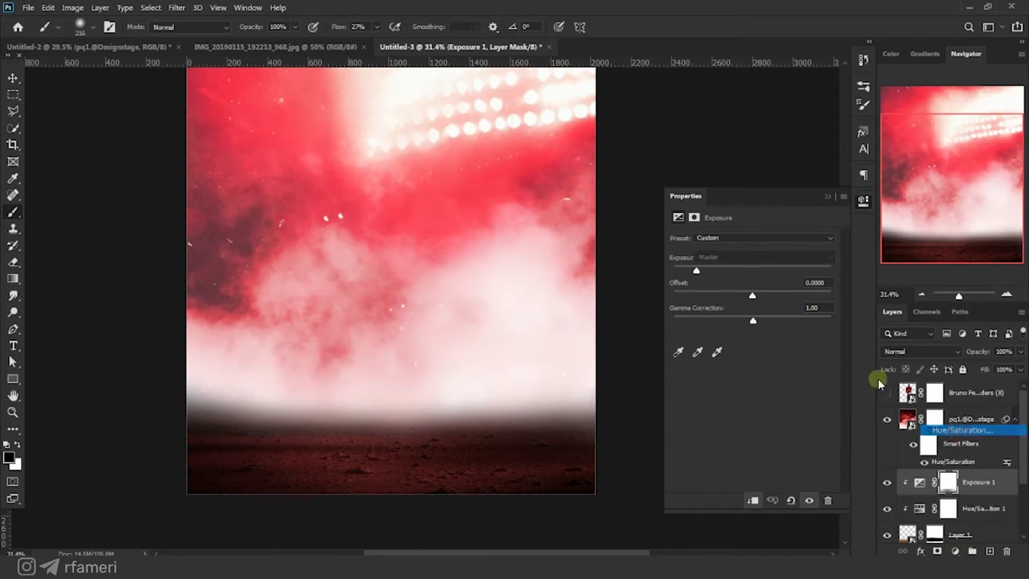
click(737, 354)
drag(753, 338, 774, 341)
click(921, 351)
click(924, 356)
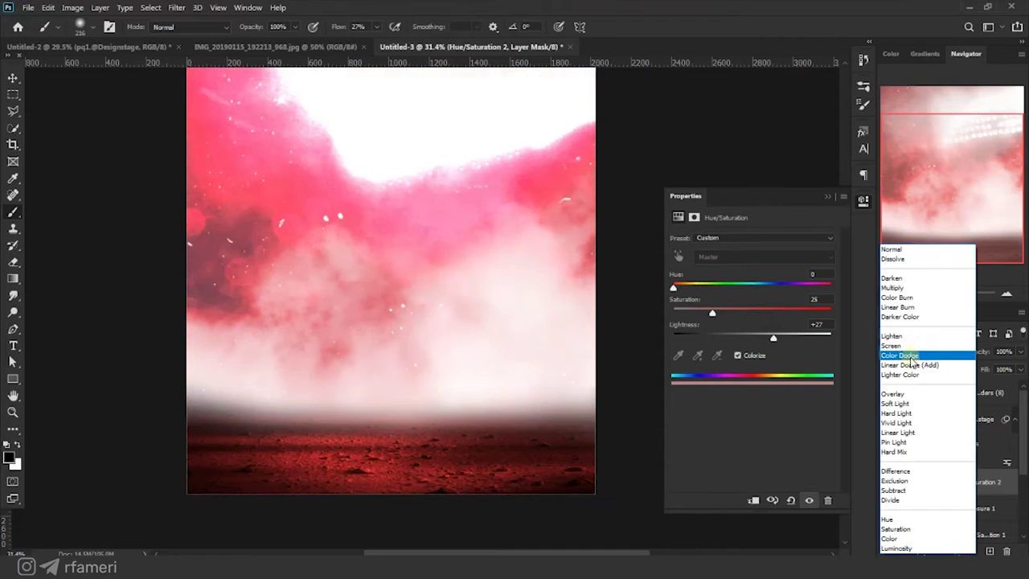
click(752, 500)
drag(768, 334, 797, 342)
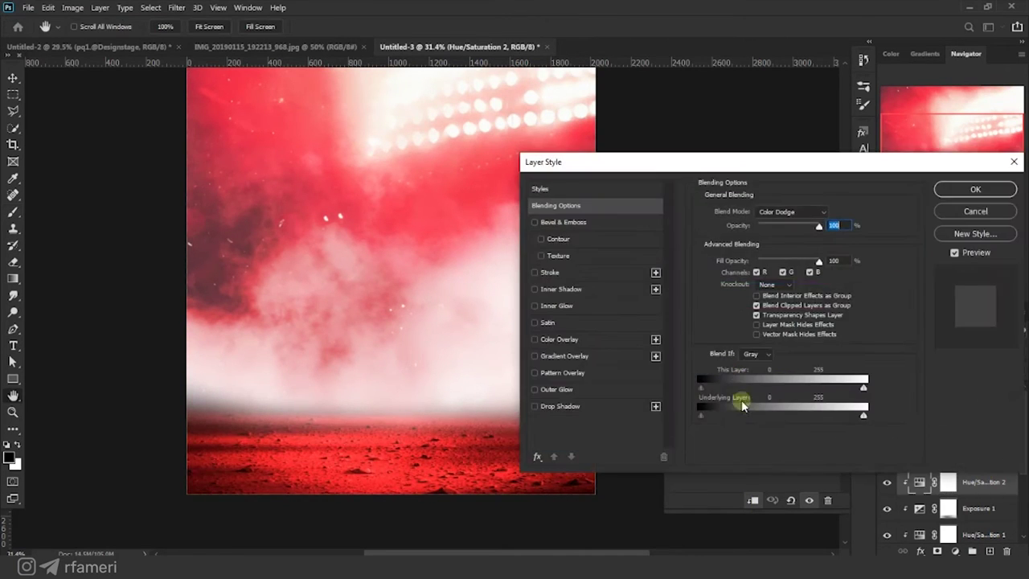
Split the Color Dodge adjustment's Blend If black point for the underlying layer to about 0 / 67 and reduce its opacity
drag(742, 406, 696, 420)
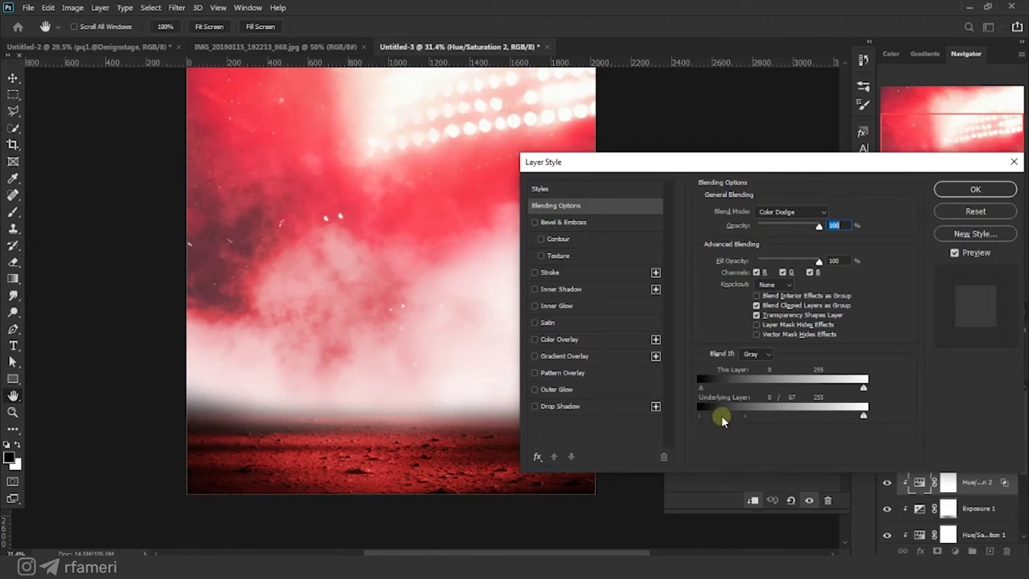
click(958, 190)
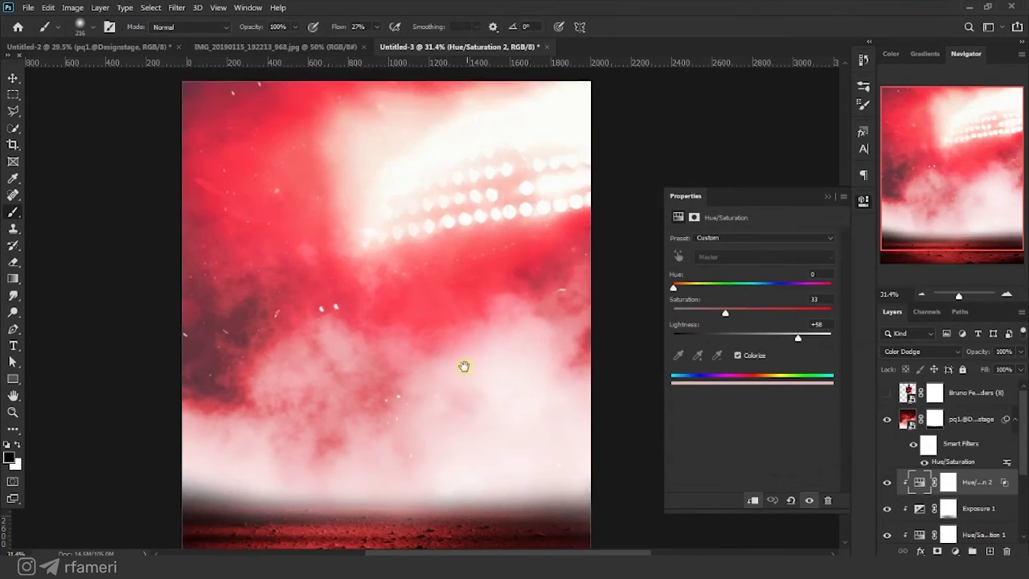
click(949, 482)
key(b)
drag(971, 351, 952, 354)
Repaint the Exposure 1 mask over the ground with a large soft brush, using black and white strokes
click(948, 510)
drag(430, 375, 523, 407)
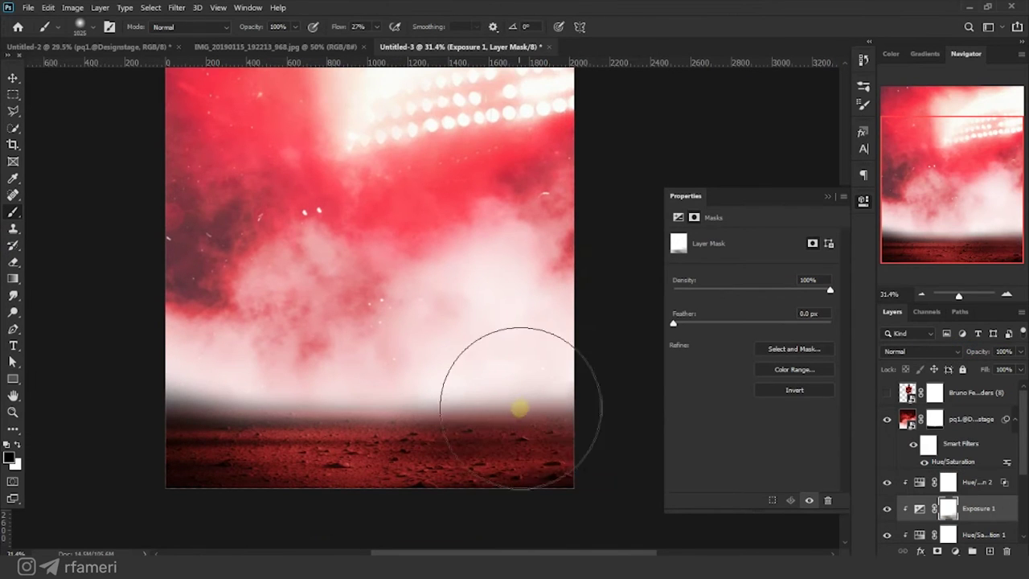
key(x)
click(243, 460)
drag(412, 421, 349, 420)
scroll(428, 403, down, 2)
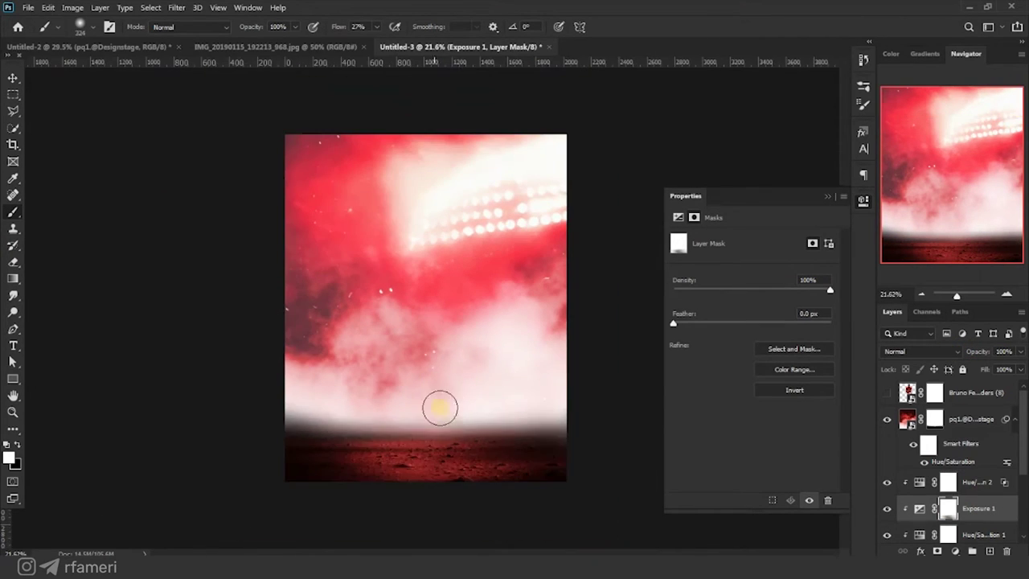
scroll(426, 400, up, 1)
Flatten the brush tip to a 1364 px ellipse, paint the ground on the Exposure 1 mask and undo the last stroke
right_click(424, 396)
drag(460, 328, 460, 334)
drag(375, 472, 478, 482)
click(516, 502)
key(ctrl+z)
Balance the ground lighting near the horizon and edges with alternating black and white strokes at 2% flow on the Exposure 1 mask
key(x)
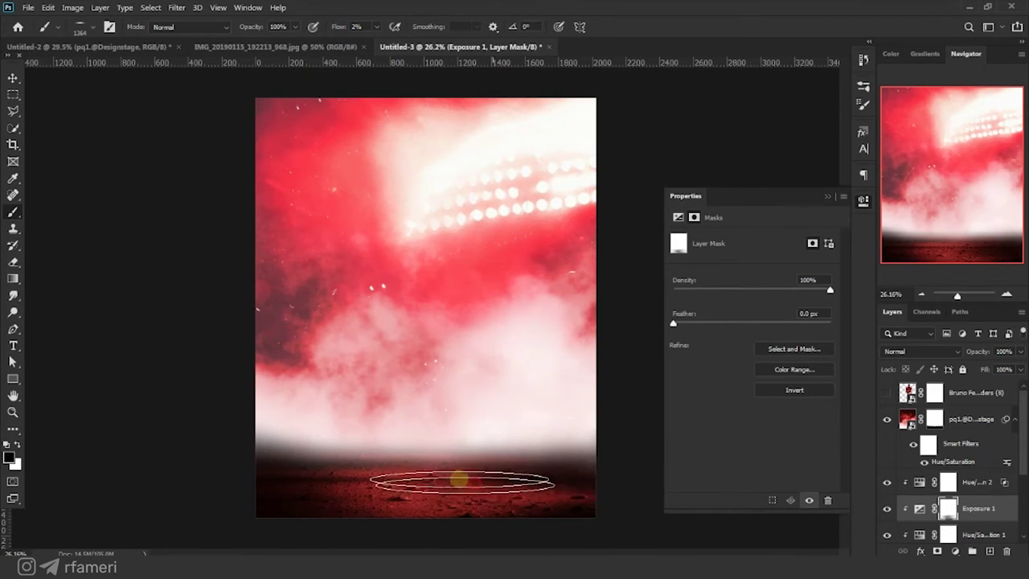
key(x)
drag(257, 472, 314, 507)
key(x)
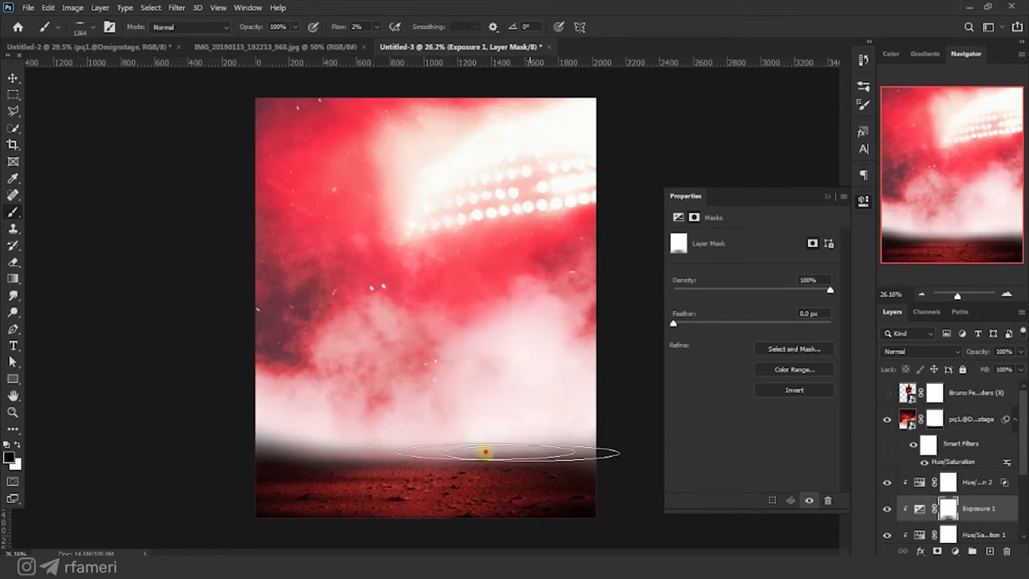
drag(527, 452, 274, 442)
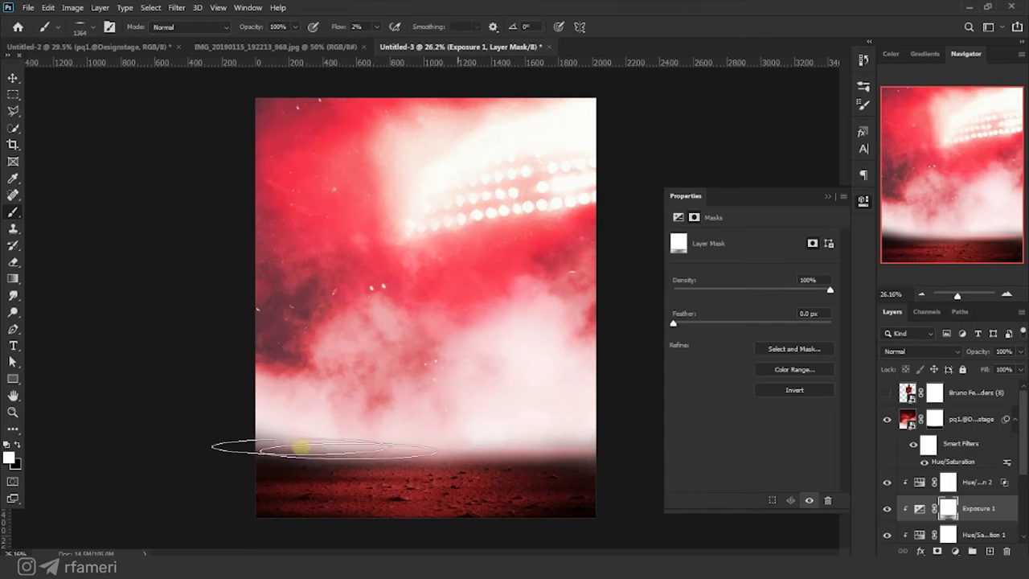
drag(321, 464, 489, 466)
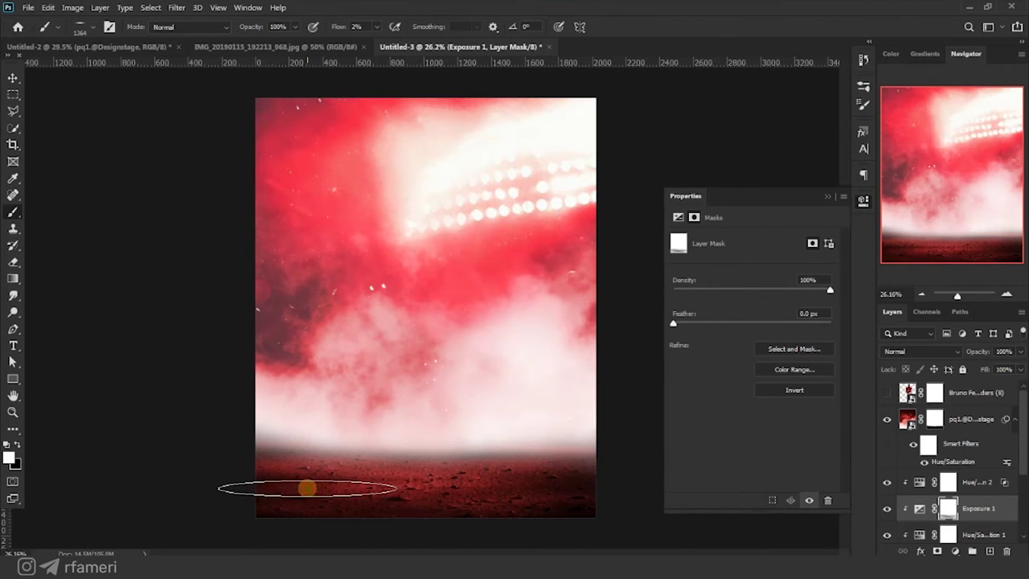
Reset the brush tip from the flat ellipse to a soft round tip and collapse the mask properties
scroll(492, 474, down, 3)
scroll(457, 361, up, 4)
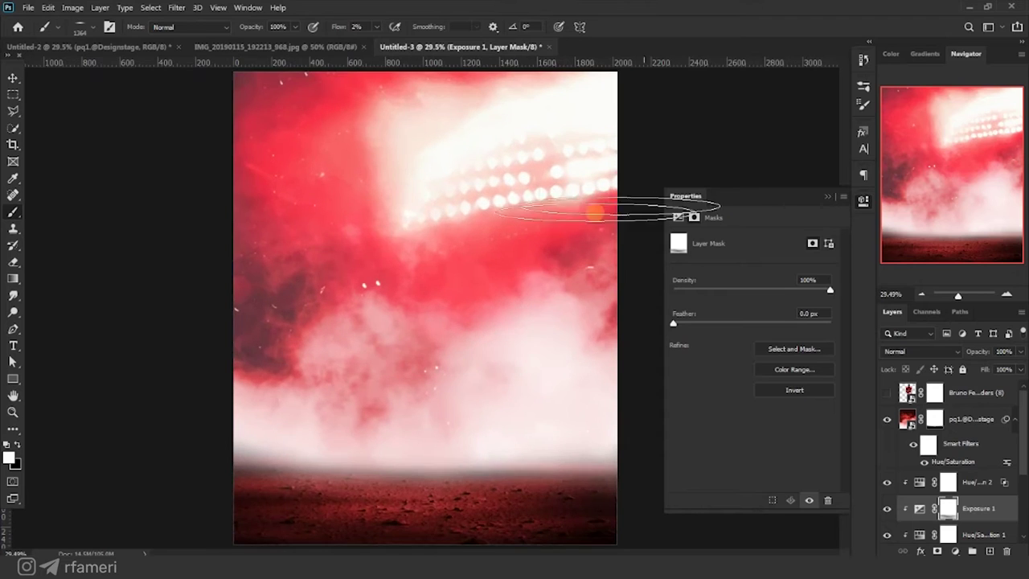
right_click(487, 252)
click(533, 341)
key(v)
click(827, 196)
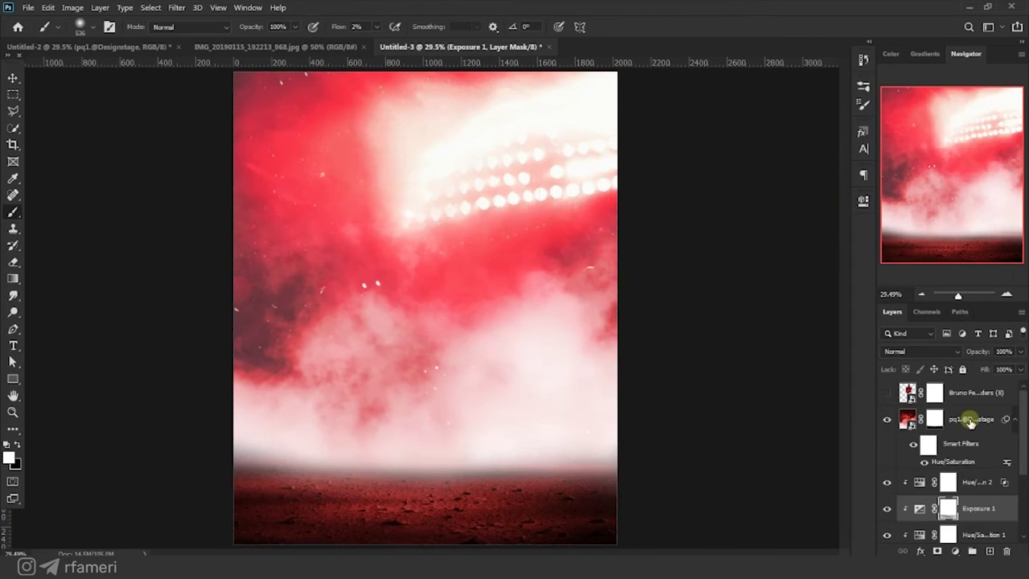
Place the Old Trafford stadium image above the red smoke layer, scale it down slightly and move it lower
click(959, 421)
key(ctrl+v)
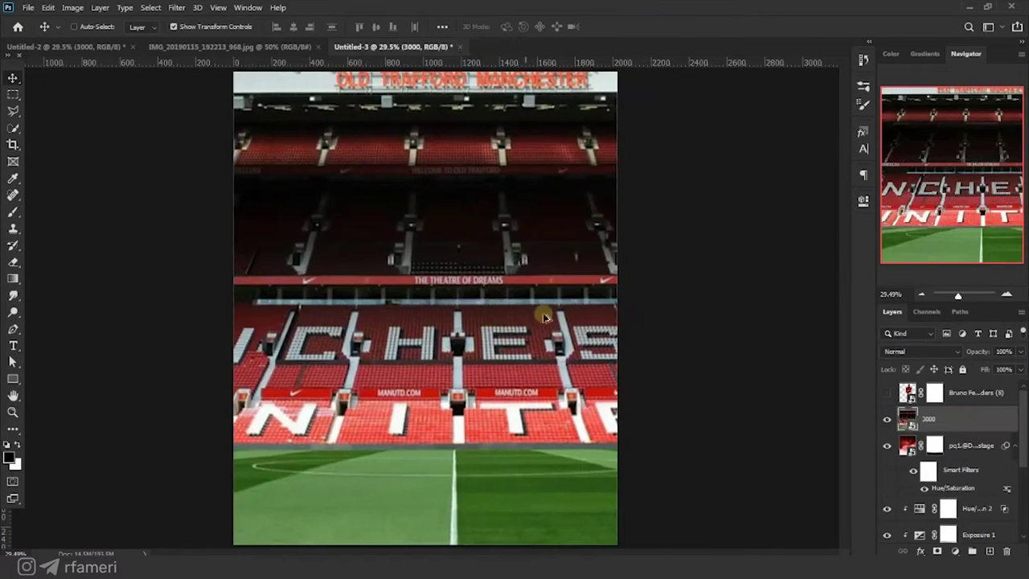
key(ctrl+t)
key(ctrl+0)
drag(780, 298, 749, 300)
drag(664, 265, 662, 318)
key(Return)
Shift the stadium image down about 134 px and set its layer opacity to 33%
drag(979, 351, 923, 349)
drag(631, 297, 630, 315)
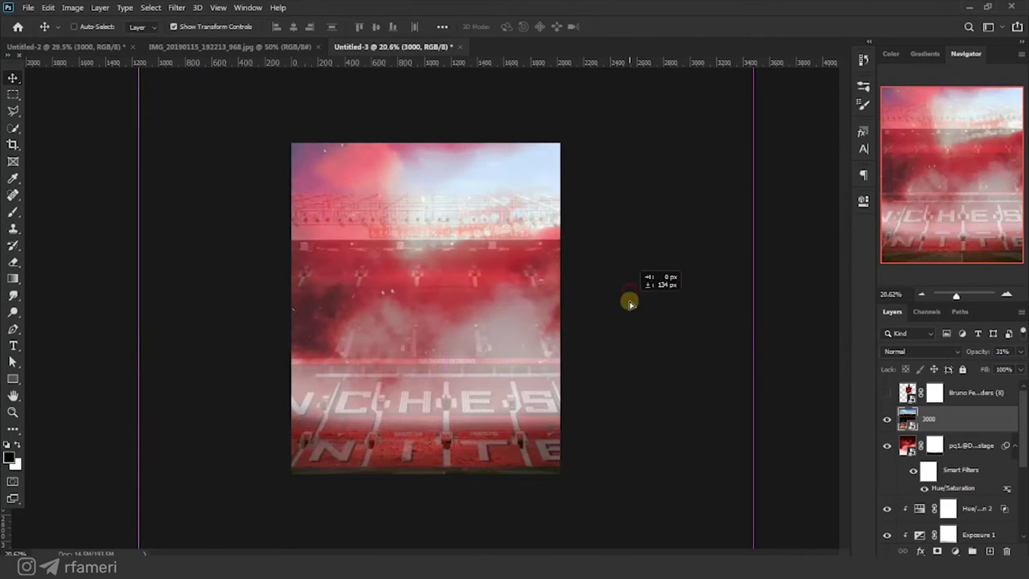
text(33)
key(Return)
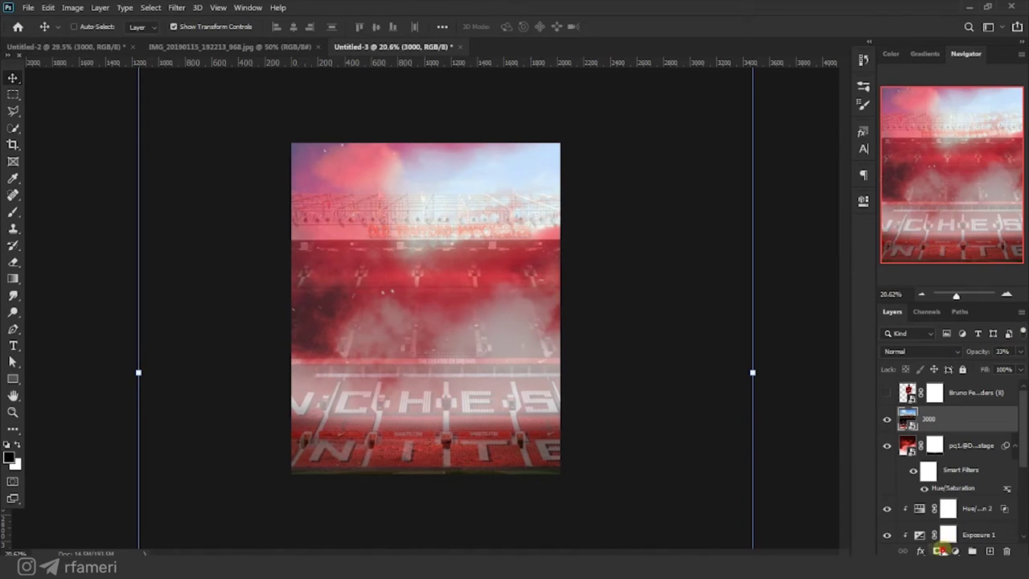
Mask the stadium layer and paint black over its upper part with a 1079 px soft brush, raising flow from 14% to 35%
click(11, 213)
drag(441, 201, 476, 205)
key(x)
mouse_move(574, 183)
mouse_down()
mouse_move(436, 172)
mouse_move(471, 170)
mouse_move(455, 211)
mouse_up()
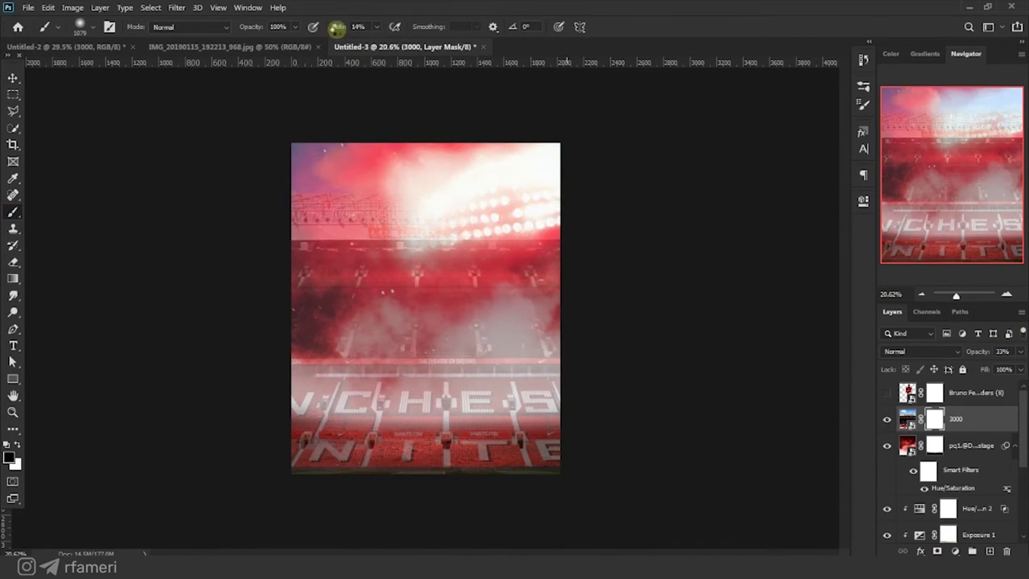
click(339, 27)
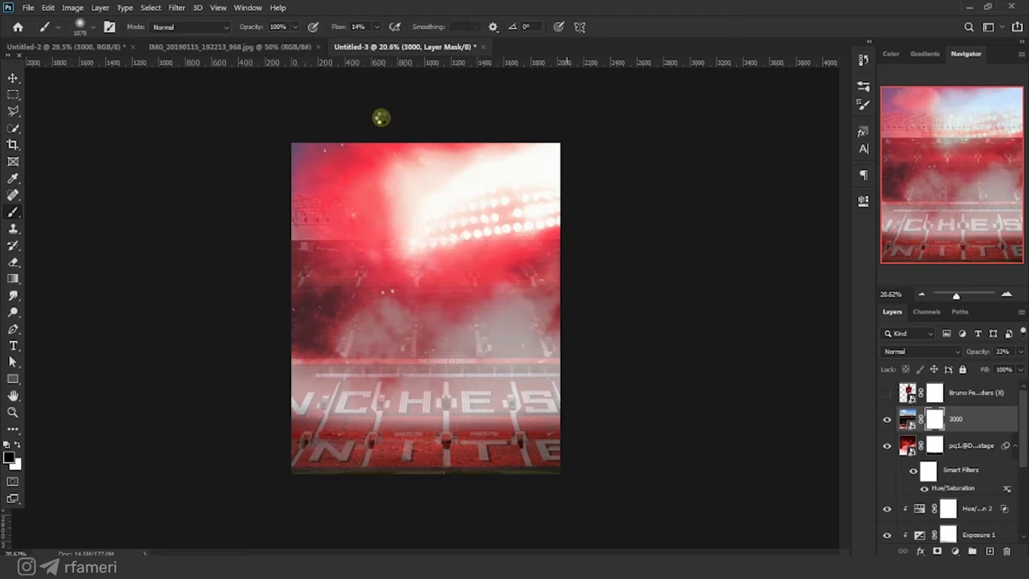
drag(379, 116, 340, 84)
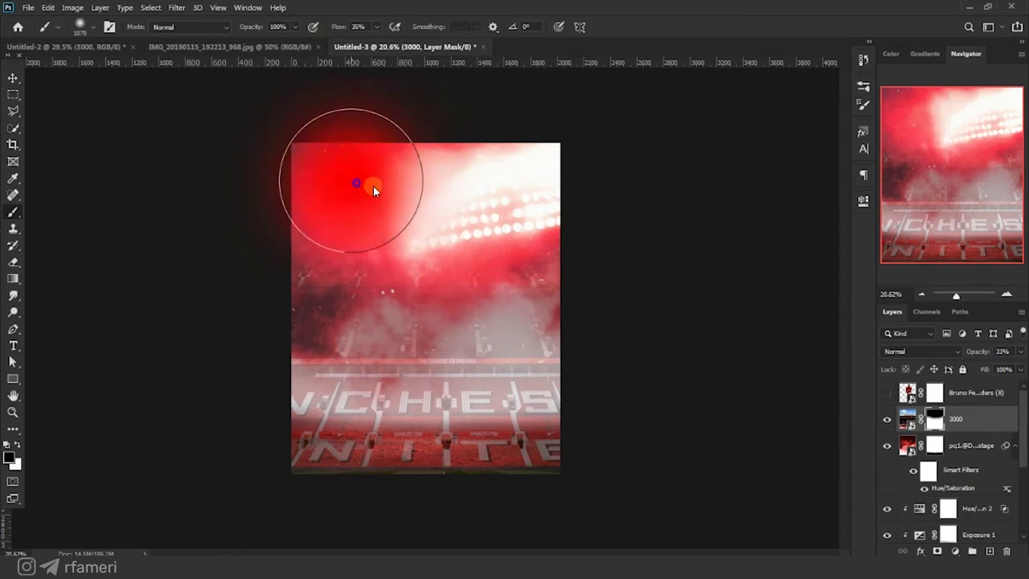
Fade more of the stadium on its mask and move the stadium image upward
drag(461, 350, 453, 351)
scroll(461, 390, down, 1)
drag(465, 413, 459, 414)
click(14, 79)
drag(423, 284, 424, 246)
Paint black on the stadium mask over the ground, lower seats and upper stand with a 1229 px brush at 35% flow
click(12, 212)
drag(428, 378, 422, 378)
mouse_move(573, 439)
mouse_down()
mouse_move(371, 474)
mouse_move(274, 443)
mouse_up()
mouse_move(429, 241)
mouse_down()
mouse_move(475, 228)
mouse_move(312, 248)
mouse_up()
drag(422, 414, 352, 416)
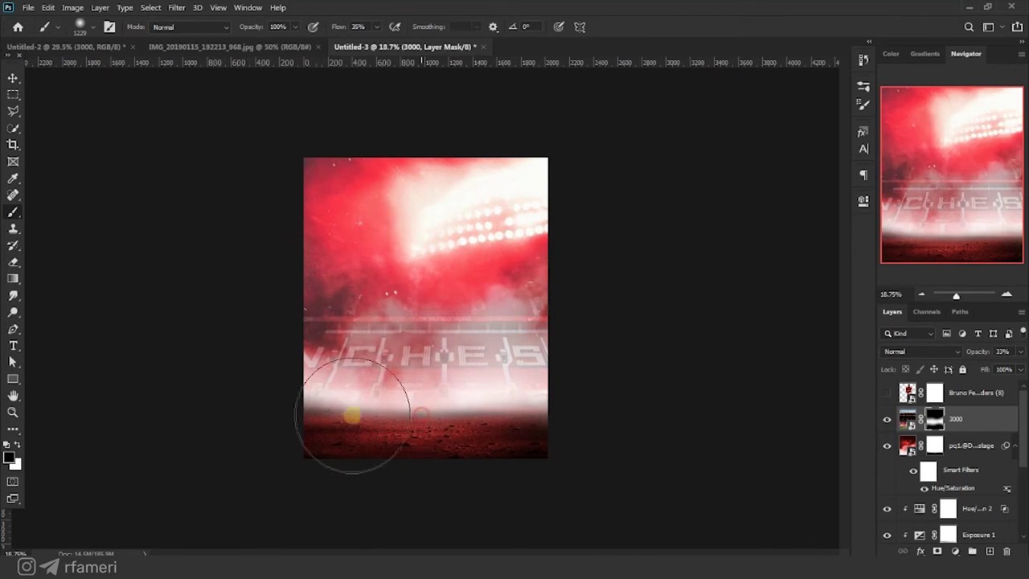
drag(488, 352, 445, 352)
click(15, 413)
right_click(355, 319)
click(394, 324)
drag(530, 322, 459, 347)
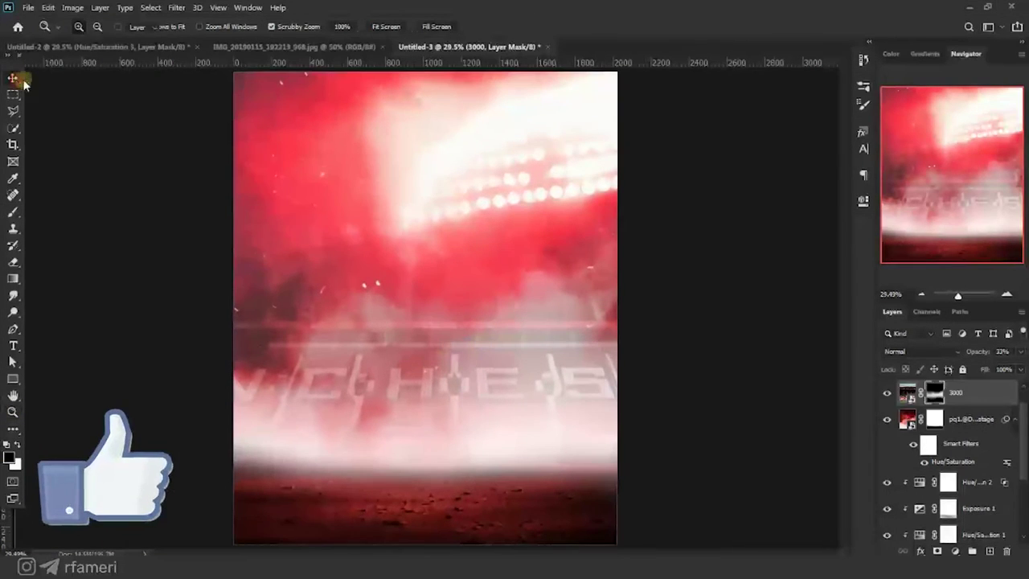
Try to shift the red smoke layer upward
click(16, 79)
scroll(982, 485, down, 5)
scroll(974, 483, up, 5)
click(960, 447)
drag(543, 372, 553, 295)
Blend the smoke layer's mask along the horizon with wide soft strokes, switching between black and white
click(935, 445)
click(13, 212)
drag(474, 456, 436, 473)
key(x)
mouse_move(436, 411)
mouse_down()
mouse_move(480, 413)
mouse_move(457, 413)
mouse_up()
drag(386, 470, 482, 454)
drag(544, 414, 273, 409)
Nudge the smoke layer down and paint black along the horizon on its mask, undoing one wide stroke
scroll(274, 409, down, 3)
click(13, 78)
drag(455, 230, 463, 264)
click(18, 213)
key(x)
click(509, 487)
drag(598, 464, 163, 471)
key(ctrl+z)
drag(455, 477, 313, 475)
scroll(458, 384, up, 3)
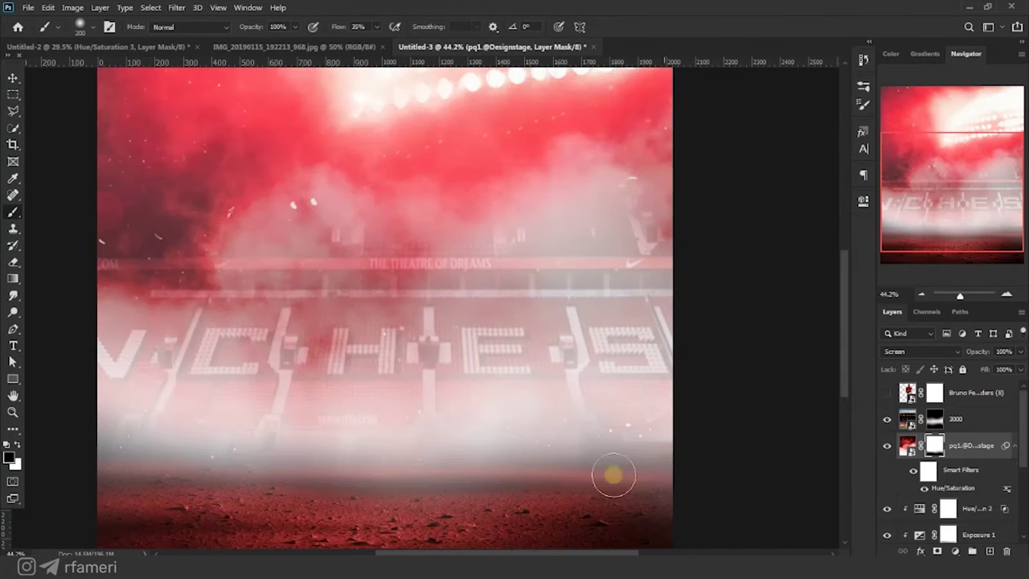
Lower the opacity of the ground's Hue/Saturation 1 adjustment to 43%
click(937, 423)
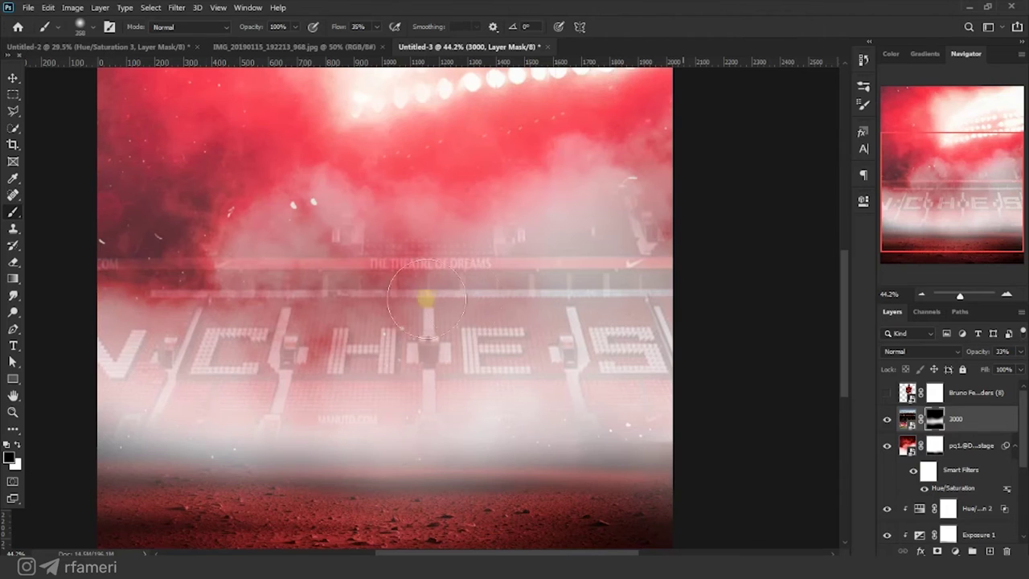
drag(481, 281, 466, 246)
scroll(928, 485, down, 2)
key(z)
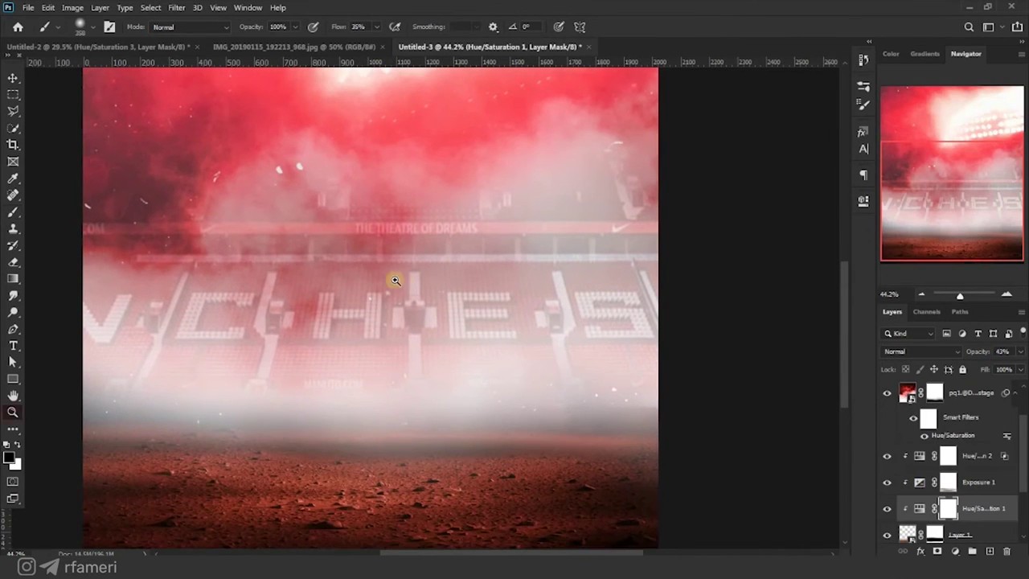
key(ctrl+0)
scroll(962, 429, up, 2)
Compare the smoke layer with its mask off and on, and paint white along the horizon with a 494 px brush
click(971, 396)
key(v)
shift+click(936, 449)
shift+click(937, 447)
key(b)
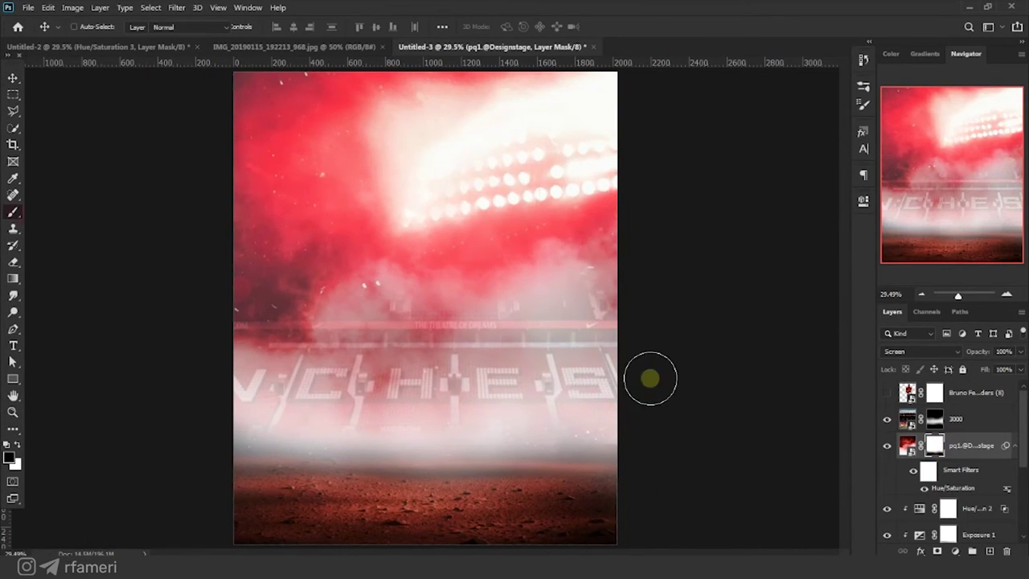
key(x)
drag(596, 455, 258, 438)
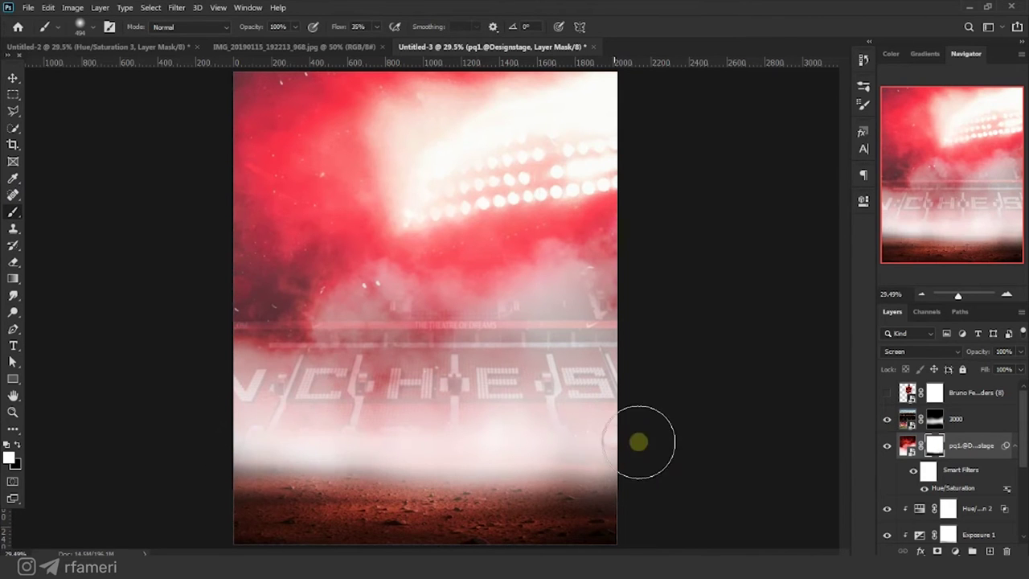
Touch up the smoke mask over the ground below the horizon with short strokes at 35% flow
drag(461, 496, 574, 512)
drag(560, 493, 537, 493)
mouse_move(598, 485)
mouse_down()
mouse_move(411, 482)
mouse_move(574, 480)
mouse_move(559, 482)
mouse_up()
key(x)
scroll(611, 435, down, 1)
key(x)
scroll(463, 300, down, 1)
scroll(413, 270, up, 1)
Show the player layer to examine the whole composite
key(z)
click(413, 270)
click(887, 393)
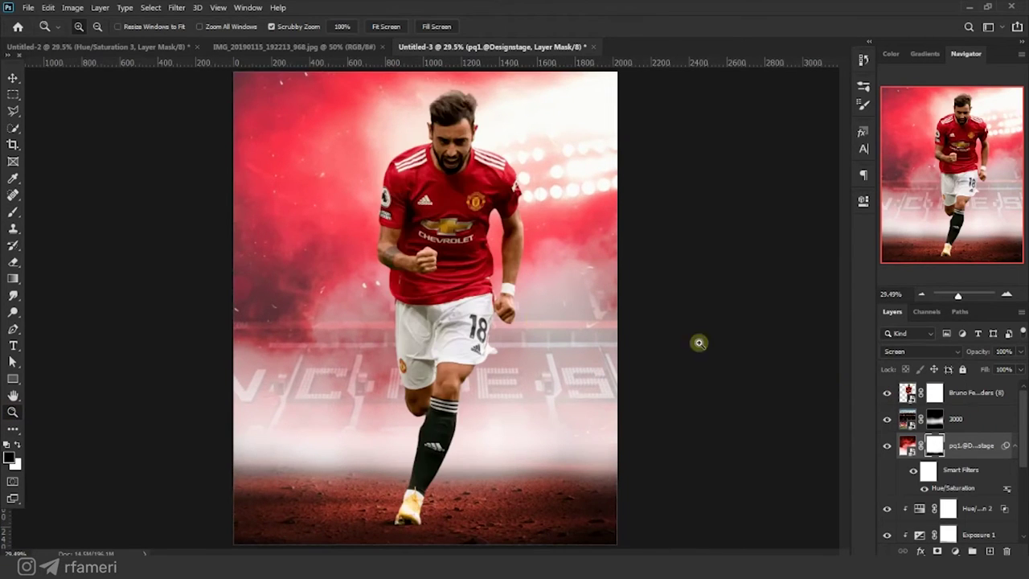
Dab black on the stadium mask over the left lettering and lower stand with a 1203 px brush at 7% flow
click(932, 478)
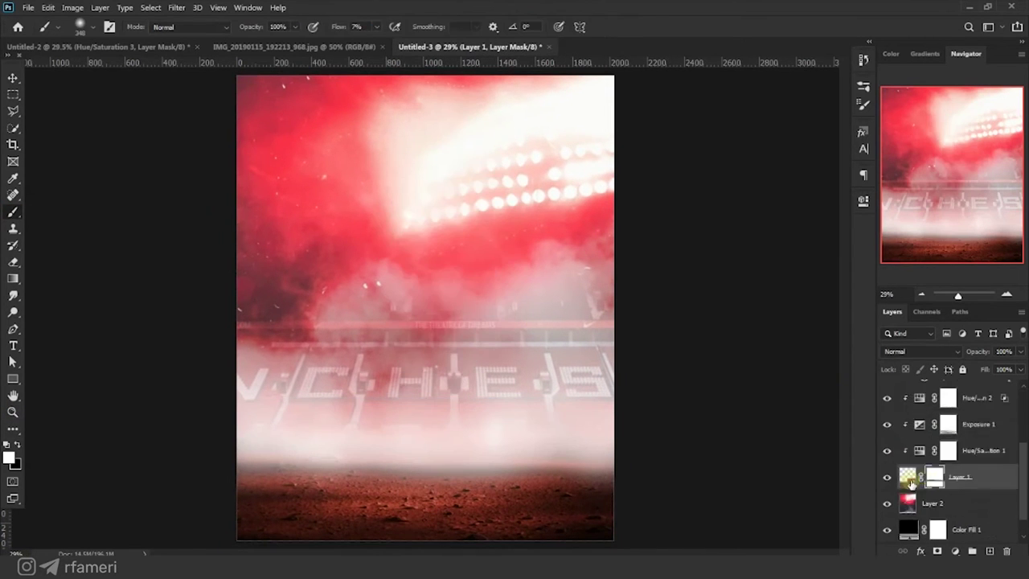
scroll(927, 418, up, 3)
key(bracketright)
key(bracketright)
key(bracketright)
click(255, 379)
click(381, 457)
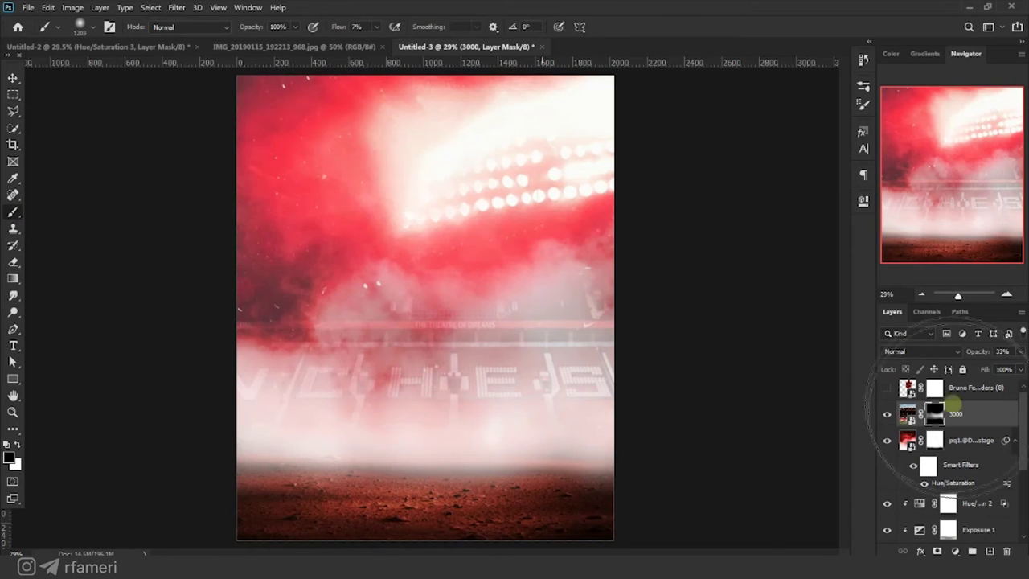
Thin the smoke over the lower stands and horizon with black 1203 px strokes at 7% flow on the smoke mask
click(934, 440)
drag(279, 398, 606, 447)
click(604, 468)
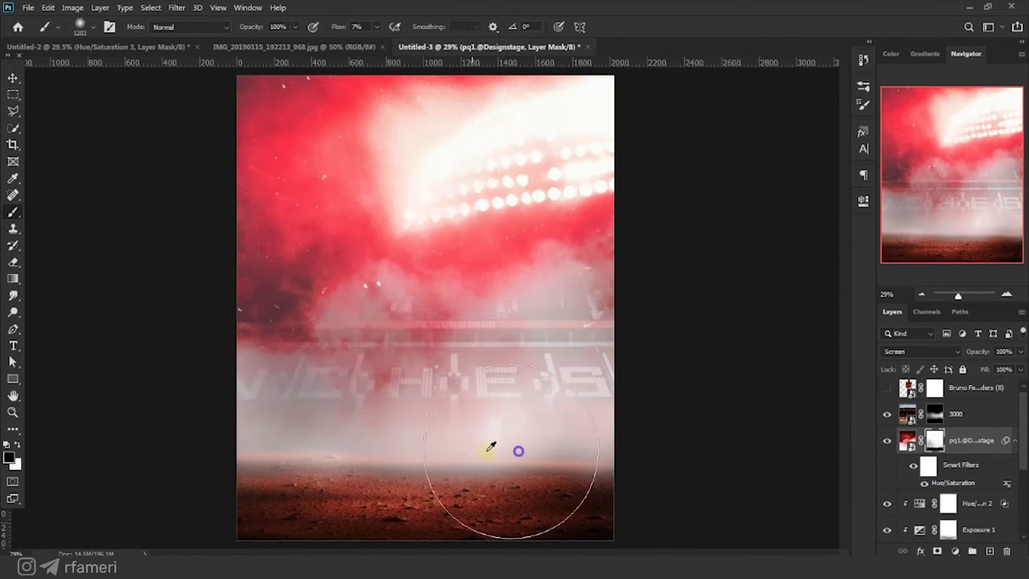
Bring smoke back over the lettering and horizon with white dabs on the smoke mask, using a brush of about 844 px
key(x)
click(447, 452)
drag(443, 381, 400, 395)
click(328, 412)
click(450, 411)
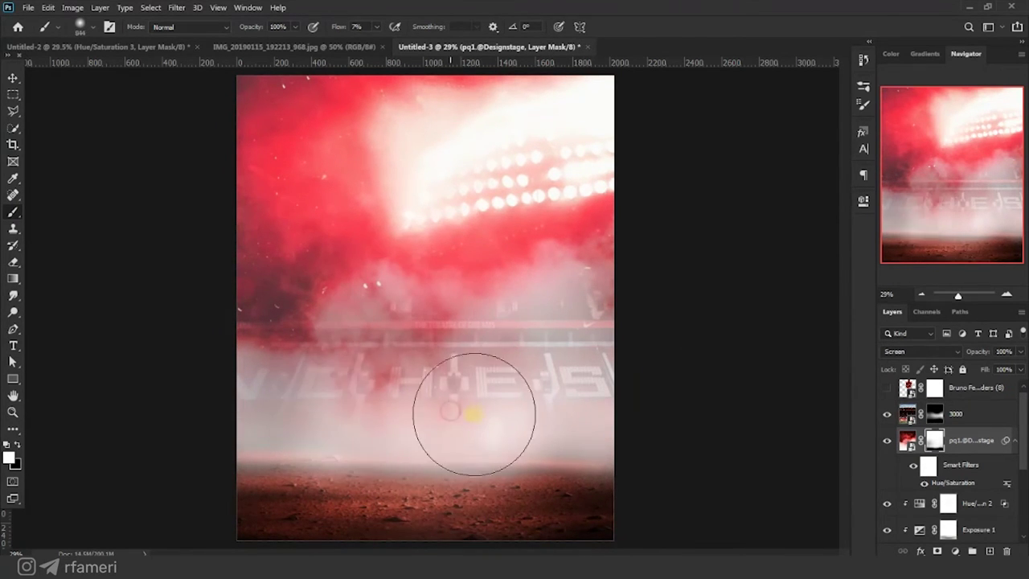
click(505, 443)
click(311, 436)
Fade the stadium's central lettering with black dabs on its mask and show the player layer
click(932, 412)
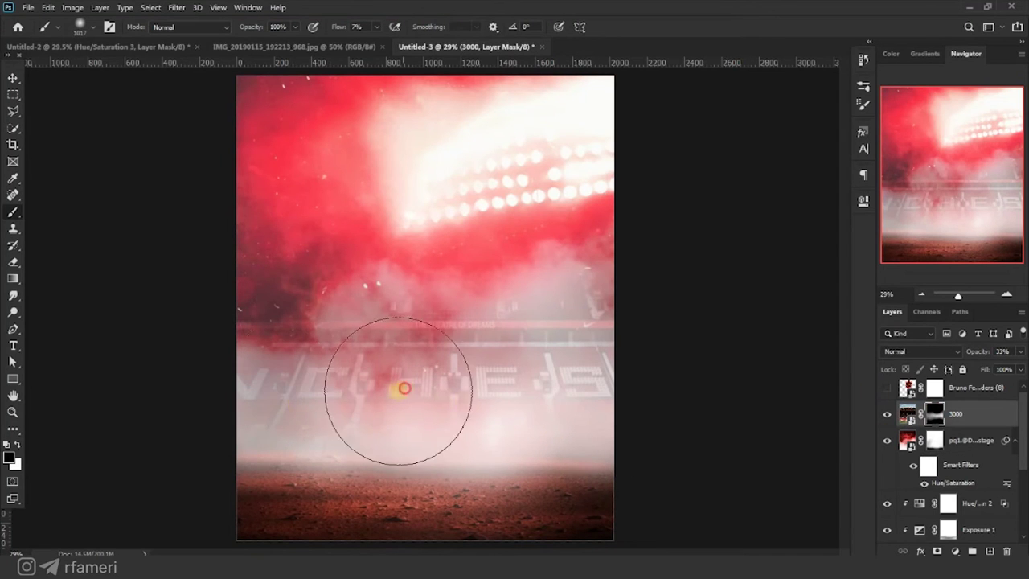
click(887, 393)
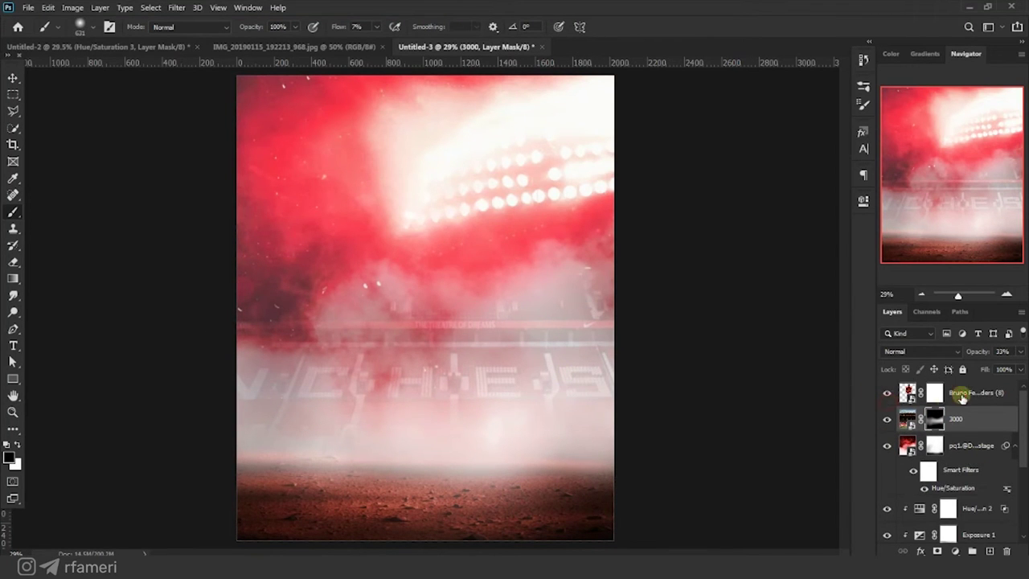
Add a Hue/Saturation adjustment clipped to the player layer and turn on Colorize
click(961, 394)
click(11, 78)
click(955, 550)
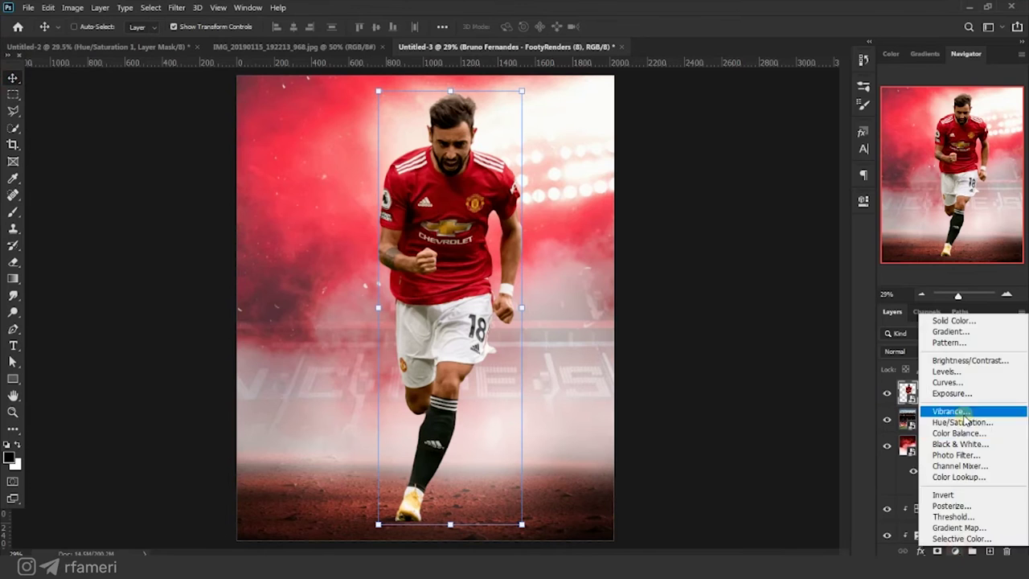
click(953, 429)
click(740, 356)
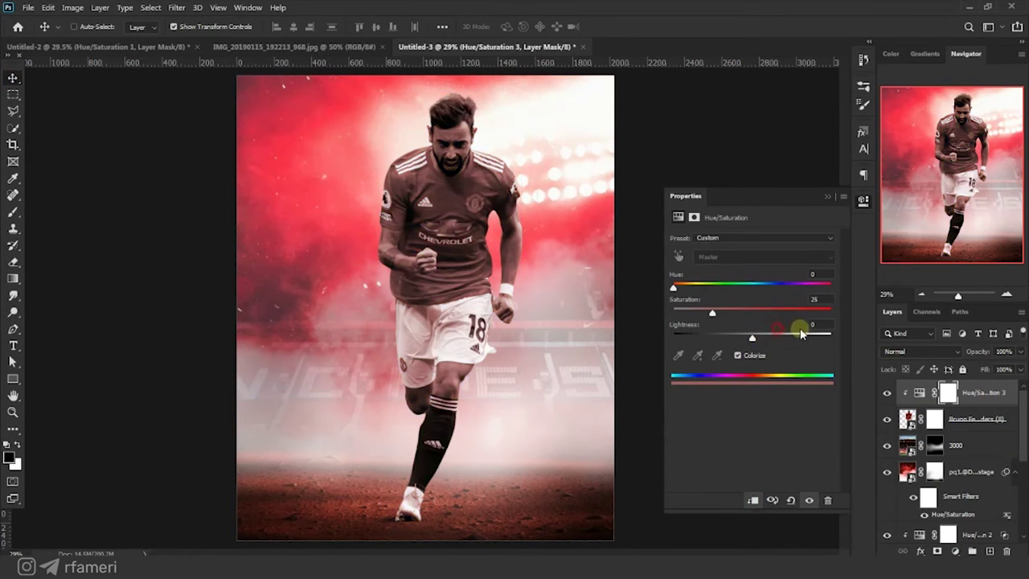
Set the player's Hue/Saturation adjustment to saturation 18 and lightness +91, and invert its mask to black
drag(800, 333, 821, 336)
drag(711, 313, 702, 315)
drag(823, 338, 824, 338)
key(ctrl+i)
Paint a white rim light along the player's shoulder beside the stadium lights on the Hue/Saturation 3 mask at 100% flow
key(b)
right_click(503, 173)
key(Escape)
scroll(517, 126, up, 5)
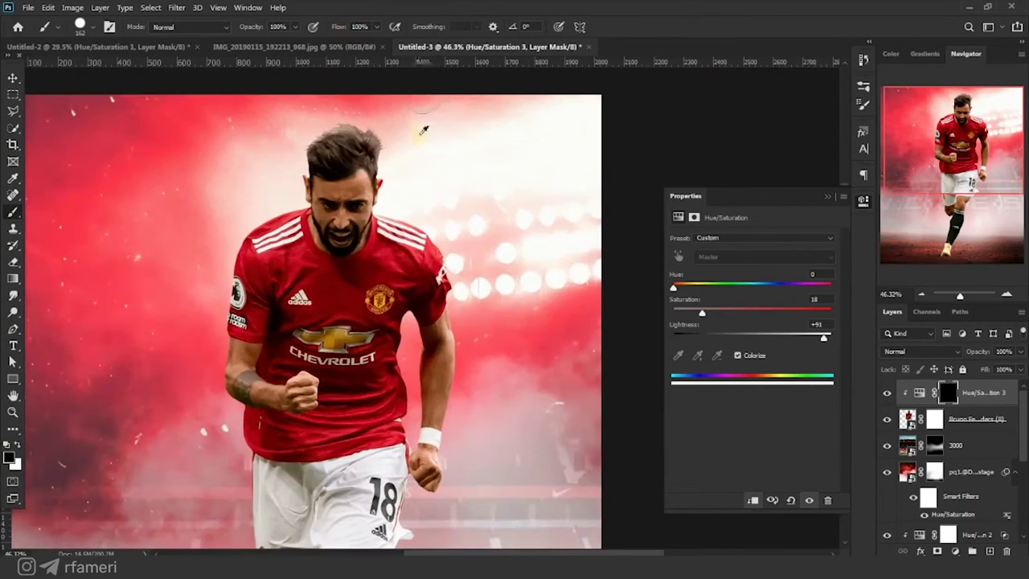
scroll(381, 282, up, 10)
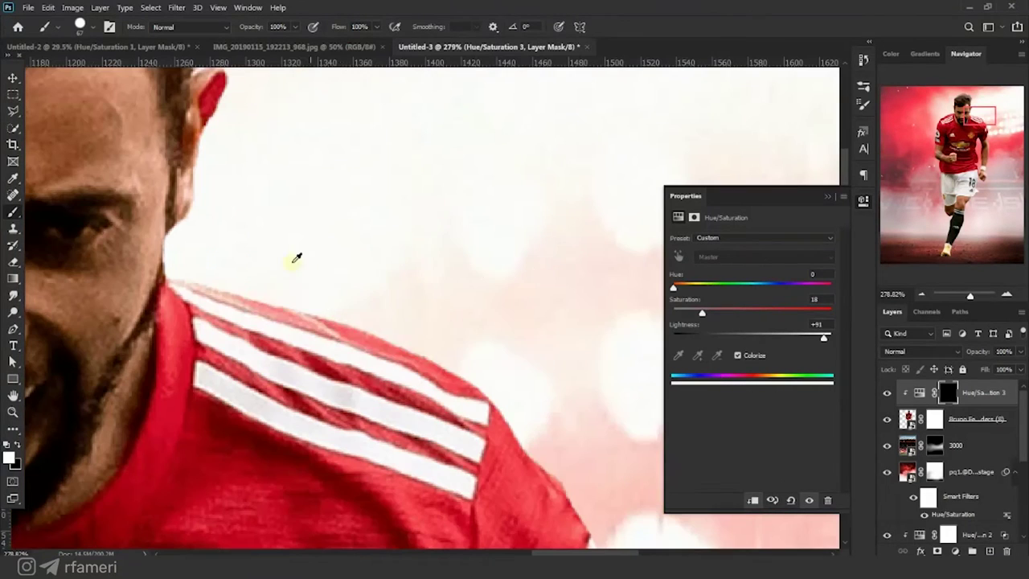
right_click(400, 273)
key(Escape)
drag(381, 326, 447, 364)
mouse_move(561, 335)
mouse_down()
mouse_move(459, 303)
mouse_move(378, 158)
mouse_up()
drag(349, 246, 418, 341)
mouse_move(483, 414)
mouse_down()
mouse_move(425, 297)
mouse_move(426, 191)
mouse_up()
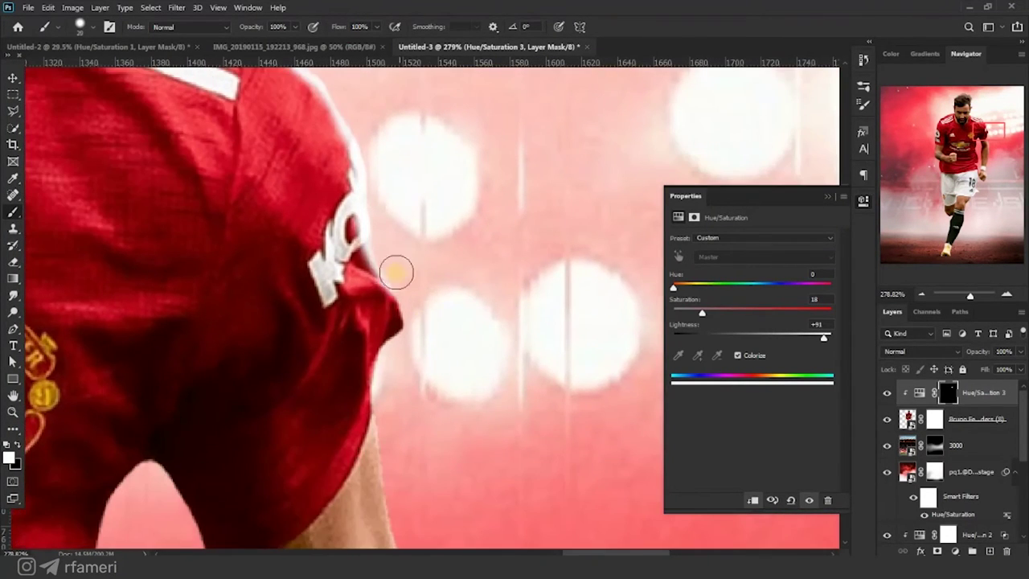
Extend the rim light along the sleeve's outer edge and down the upper arm with a small brush of about 18 px
drag(455, 378, 423, 313)
key(x)
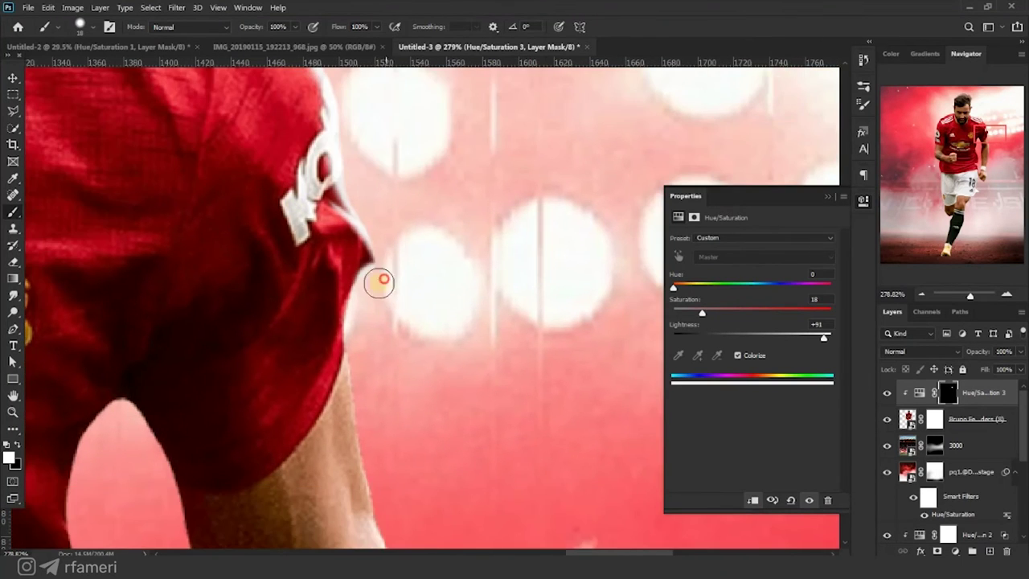
drag(402, 358, 402, 273)
drag(376, 233, 373, 276)
drag(408, 386, 408, 234)
drag(410, 265, 426, 414)
Refine the rim light down the forearm, wristband and fist with black and white strokes, undoing one stroke
key(x)
drag(404, 375, 413, 189)
key(x)
drag(436, 410, 446, 160)
mouse_move(426, 367)
mouse_down()
mouse_move(438, 201)
mouse_move(423, 266)
mouse_up()
key(ctrl+z)
drag(389, 452, 383, 269)
drag(362, 438, 378, 355)
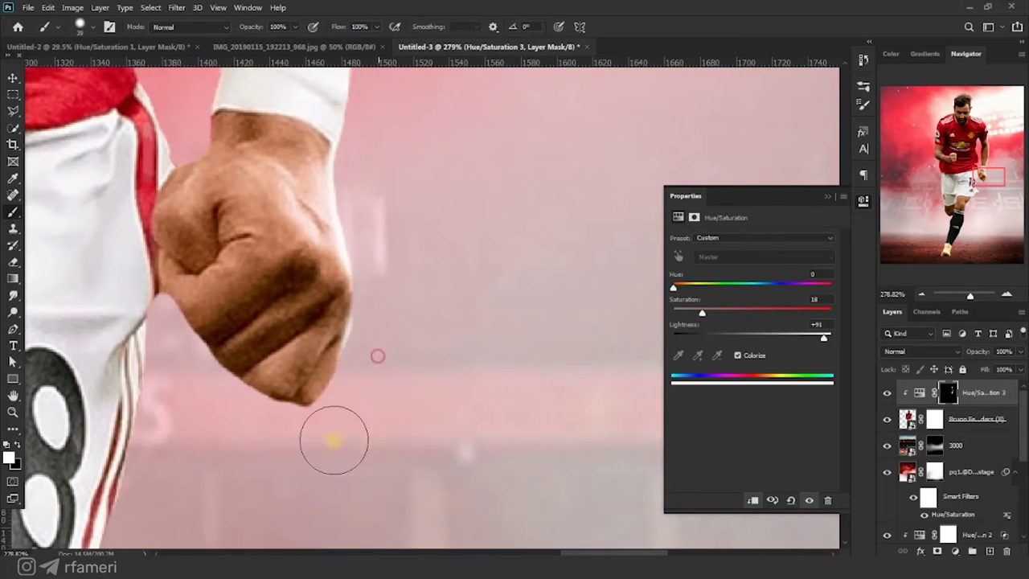
Paint the rim light along the side of the shorts and down the thigh and knee on the Hue/Saturation 3 mask
drag(173, 402, 322, 338)
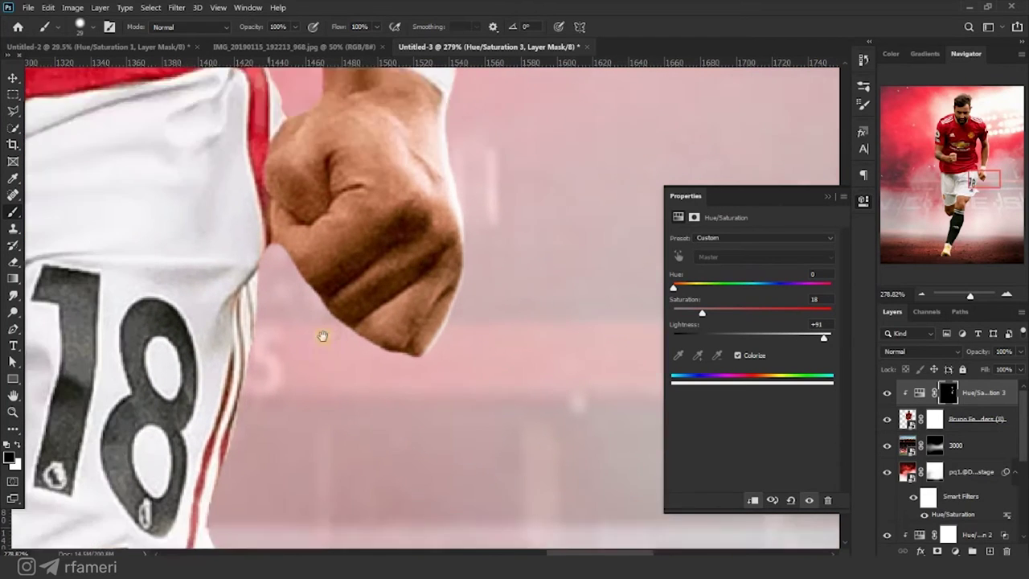
drag(294, 422, 298, 321)
drag(233, 531, 289, 321)
drag(225, 523, 278, 317)
drag(167, 385, 336, 336)
drag(336, 526, 342, 322)
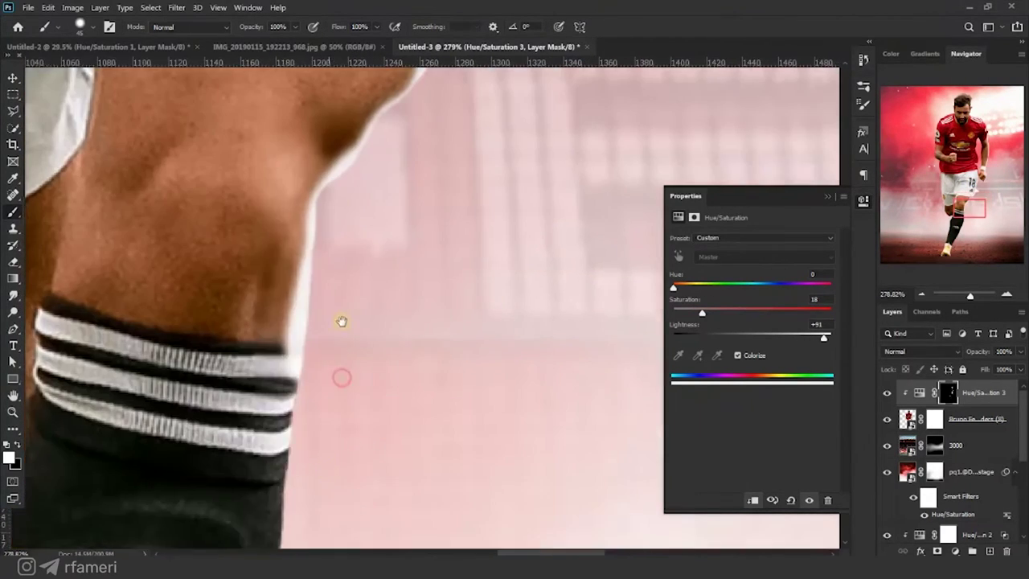
Refine the rim light beside the knee and striped sock top with a 14 px brush
drag(241, 269, 257, 305)
drag(201, 418, 206, 468)
drag(342, 119, 347, 222)
drag(214, 539, 258, 215)
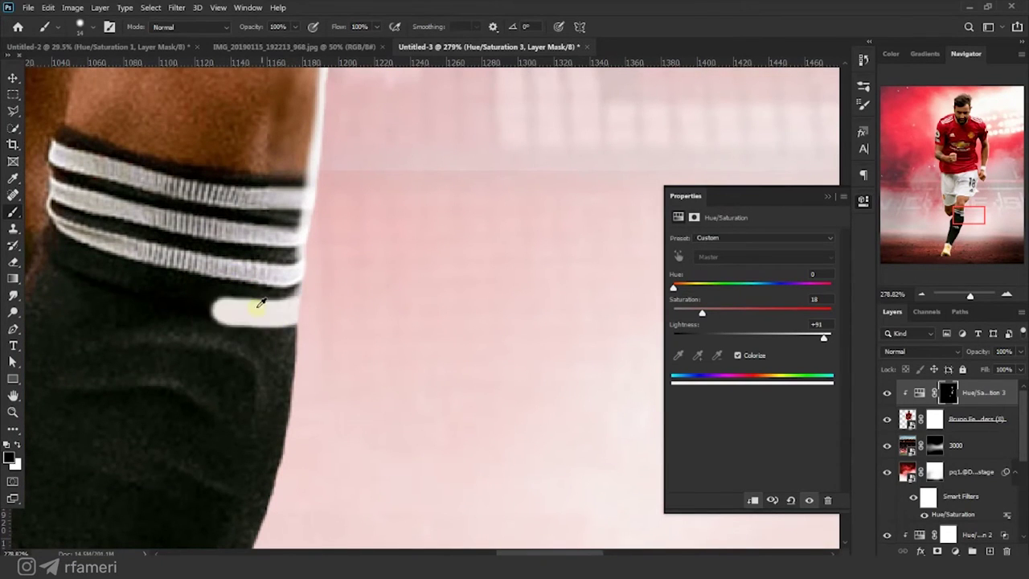
drag(300, 354, 307, 287)
drag(310, 285, 303, 285)
Continue the rim light down the outer edge of the black sock to the boot, alternating white and black strokes
key(x)
drag(312, 249, 299, 374)
drag(335, 381, 335, 298)
key(x)
drag(245, 257, 251, 192)
drag(193, 369, 209, 305)
key(x)
drag(288, 261, 241, 386)
mouse_move(257, 330)
mouse_down()
mouse_move(278, 276)
mouse_move(345, 178)
mouse_move(181, 478)
mouse_up()
mouse_move(213, 482)
mouse_down()
mouse_move(255, 385)
mouse_move(306, 364)
mouse_up()
drag(269, 459, 331, 264)
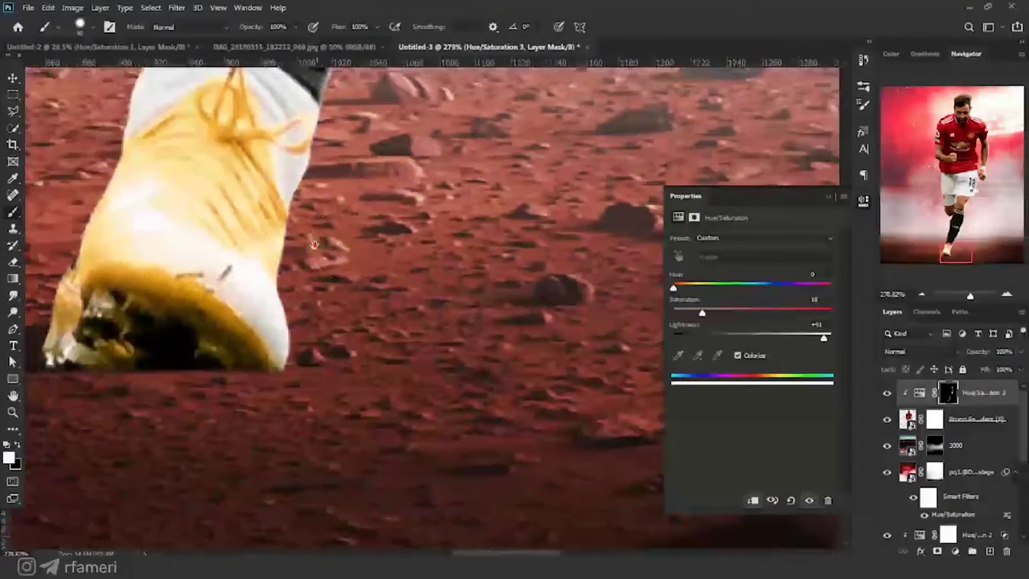
Finish the rim light around the boot and up the black sock, alternating white and black strokes on the mask
drag(201, 152, 283, 313)
drag(243, 114, 246, 227)
mouse_move(278, 74)
mouse_down()
mouse_move(264, 162)
mouse_move(174, 410)
mouse_up()
drag(232, 225, 211, 292)
drag(175, 398, 204, 254)
key(x)
drag(286, 283, 279, 338)
mouse_move(278, 88)
mouse_down()
mouse_move(285, 374)
mouse_move(305, 400)
mouse_up()
key(x)
drag(298, 341, 344, 346)
drag(390, 383, 400, 230)
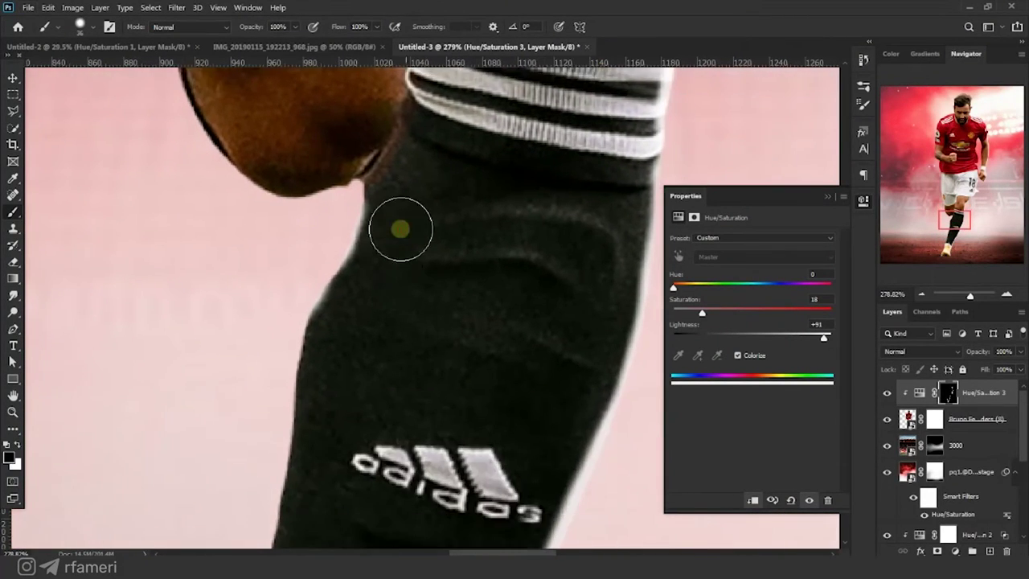
Paint the rim light down the outer edge of the shorts and onto the bent leg's thigh with a smaller brush
drag(322, 145, 402, 488)
key(x)
key(bracketleft)
key(bracketleft)
key(bracketleft)
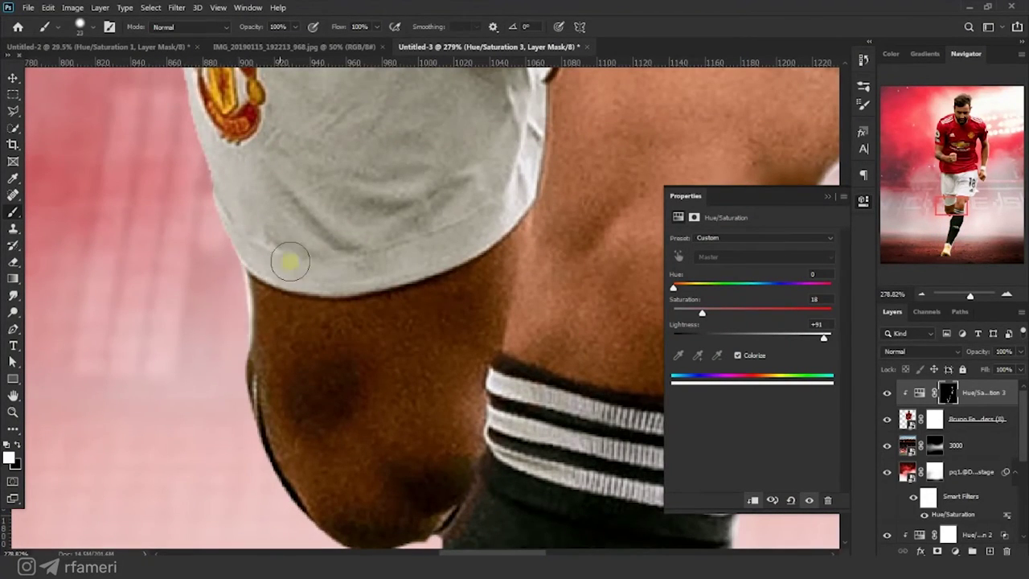
drag(290, 261, 321, 467)
key(x)
key(x)
key(bracketright)
key(bracketright)
drag(250, 221, 250, 373)
drag(215, 125, 239, 317)
Refine the rim light along the bent leg down to the knee with black and white strokes
key(x)
drag(265, 459, 271, 381)
key(x)
drag(254, 173, 309, 460)
Paint the rim light along the shirt's side between the hem and the forearm, softening its inner edge with black
key(x)
alt+right_click(259, 300)
drag(211, 90, 255, 506)
drag(265, 482, 271, 308)
key(x)
drag(333, 241, 337, 362)
mouse_move(339, 233)
mouse_down()
mouse_move(340, 131)
mouse_move(381, 301)
mouse_up()
key(x)
mouse_move(264, 125)
mouse_down()
mouse_move(370, 154)
mouse_move(459, 310)
mouse_up()
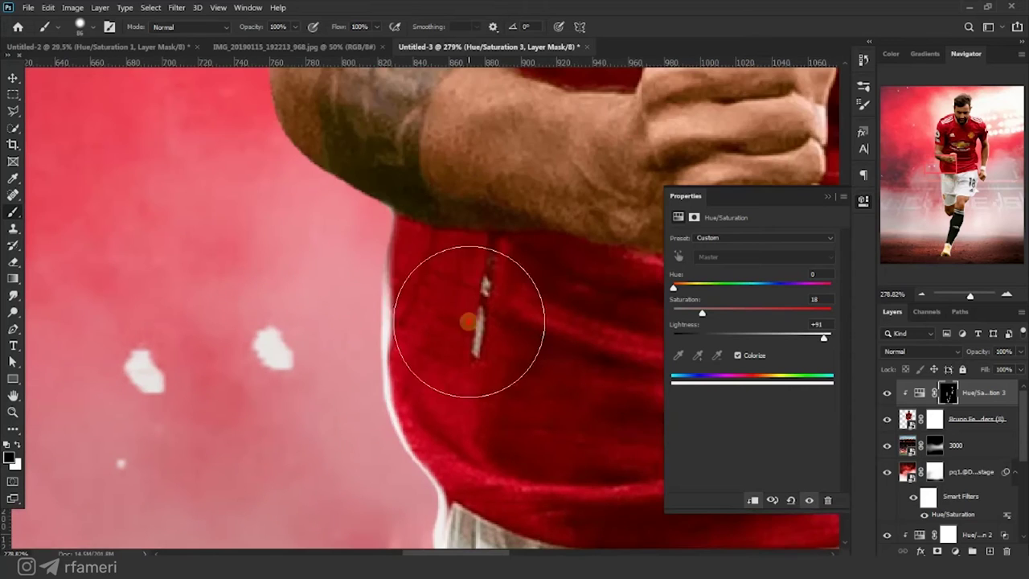
Continue the rim light up the outer arm and sleeve to the shoulder, trimming it with black strokes
key(x)
drag(394, 128, 389, 372)
drag(406, 161, 391, 386)
mouse_move(396, 115)
mouse_down()
mouse_move(396, 195)
mouse_move(354, 401)
mouse_up()
drag(554, 145, 346, 394)
key(x)
drag(450, 237, 551, 136)
drag(643, 132, 210, 418)
key(x)
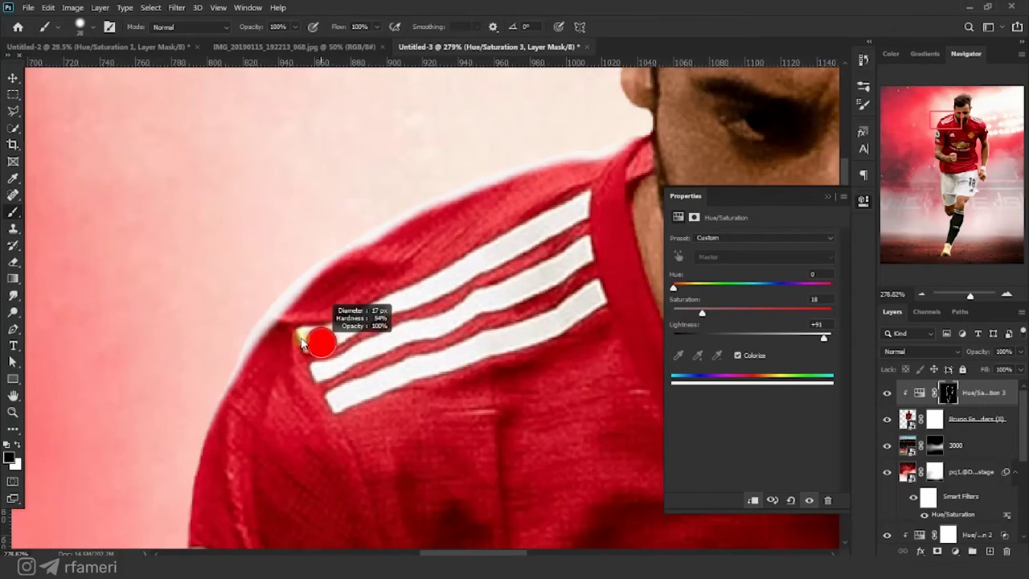
Refine the rim light along the striped shoulder toward the collar with resized black and white brushes
drag(326, 329, 279, 337)
drag(412, 271, 465, 336)
key(x)
right_click(500, 303)
click(617, 359)
mouse_move(411, 311)
mouse_down()
mouse_move(469, 324)
mouse_move(480, 315)
mouse_up()
key(x)
mouse_move(512, 248)
mouse_down()
mouse_move(386, 292)
mouse_move(307, 351)
mouse_up()
Paint a thin rim light along the collar, neck and ear with an 11 px brush
key(bracketleft)
key(bracketleft)
key(bracketleft)
key(bracketleft)
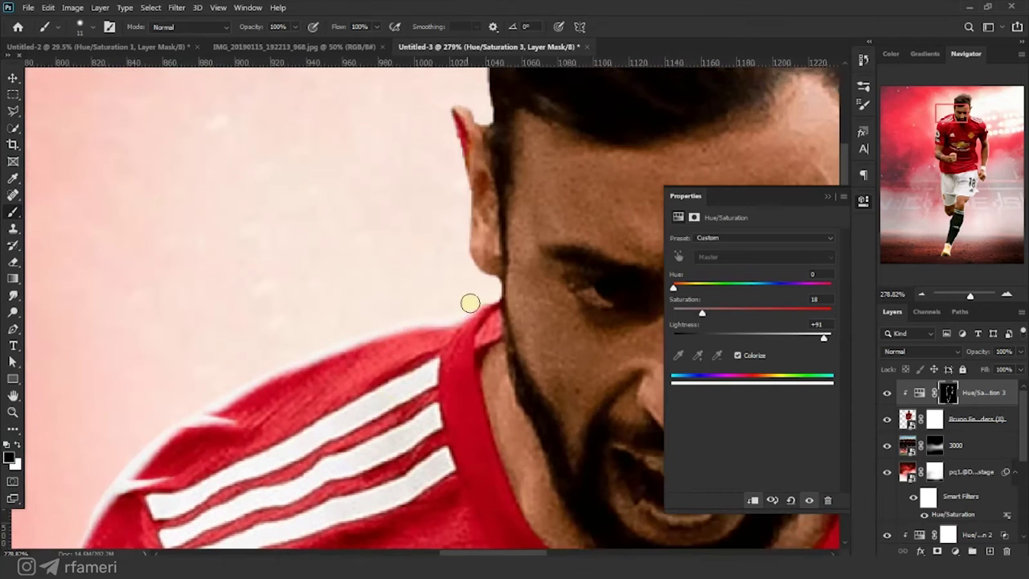
key(x)
drag(440, 109, 369, 328)
drag(389, 292, 374, 369)
drag(372, 197, 346, 301)
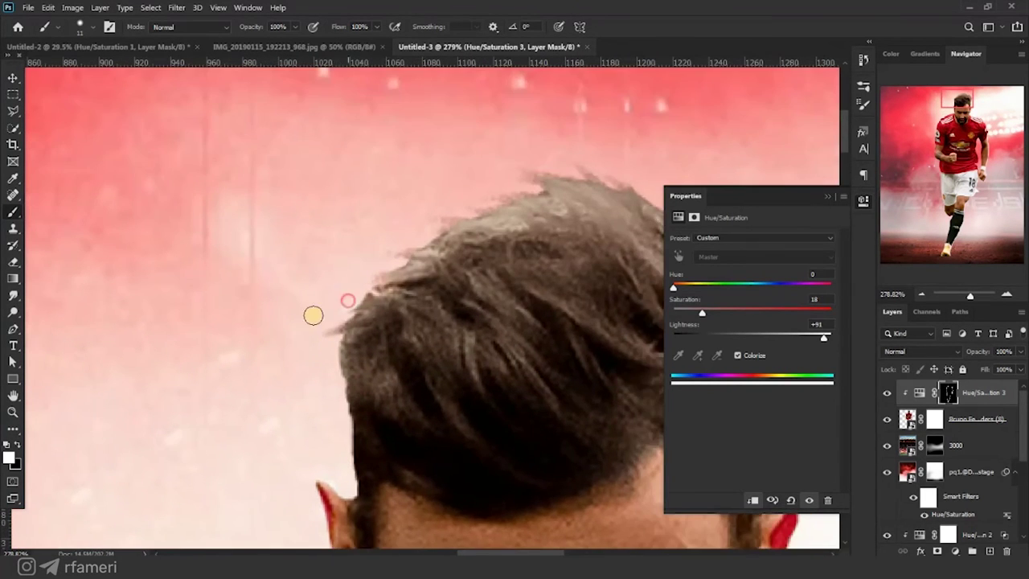
Paint the rim light along the first side of the hair up to the crown, using a different, larger brush
drag(402, 236, 254, 340)
key(bracketright)
key(bracketright)
key(bracketright)
key(bracketright)
key(bracketright)
key(bracketright)
key(bracketright)
key(bracketright)
right_click(527, 288)
click(599, 315)
mouse_move(559, 269)
mouse_down()
mouse_move(386, 230)
mouse_move(258, 301)
mouse_up()
drag(114, 348, 201, 259)
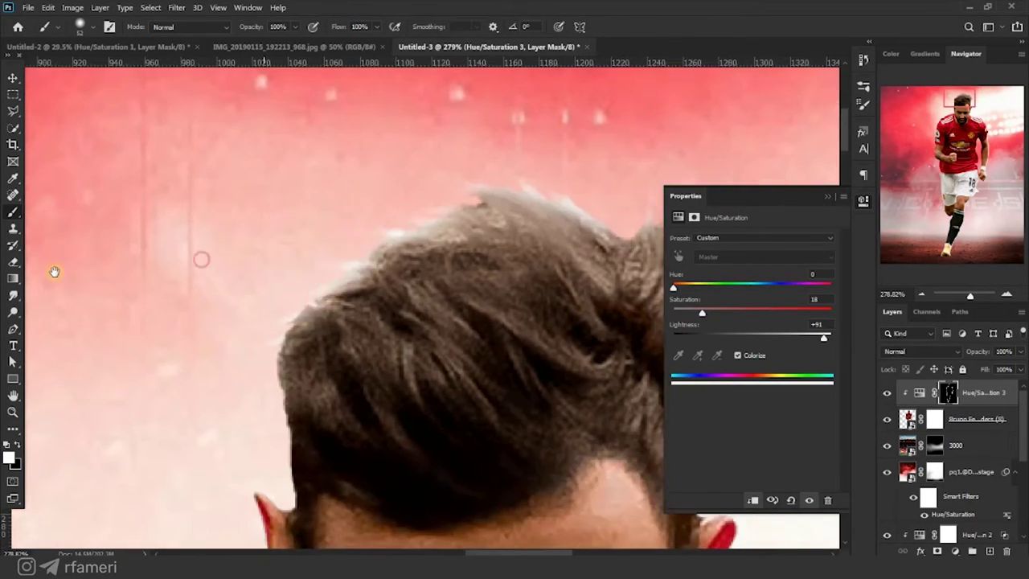
Extend the rim light over the top of the hair and down its other side, cleaning up with black
drag(515, 265, 195, 277)
drag(345, 207, 408, 253)
drag(446, 298, 443, 257)
key(x)
drag(341, 244, 347, 260)
key(x)
drag(432, 358, 427, 158)
Refine the light along the far side of the head and ear with a smaller brush
key(bracketleft)
key(bracketleft)
key(bracketleft)
key(bracketleft)
key(bracketleft)
drag(423, 201, 415, 234)
mouse_move(405, 307)
mouse_down()
mouse_move(418, 218)
mouse_move(411, 310)
mouse_up()
key(x)
scroll(423, 294, down, 5)
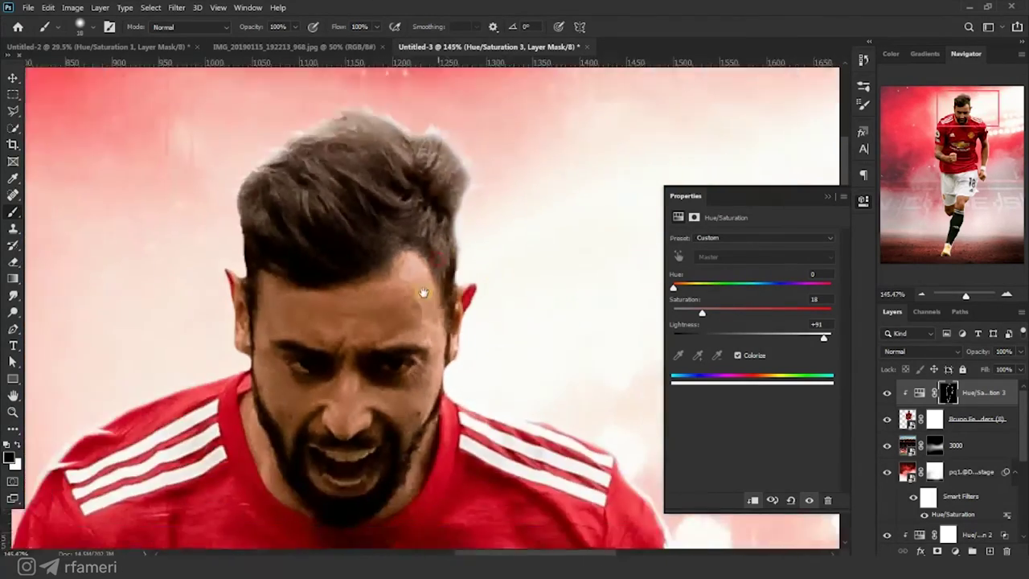
Paint light along the fold below the stripes on the shoulder above the club crest
drag(555, 422, 396, 237)
scroll(396, 238, up, 3)
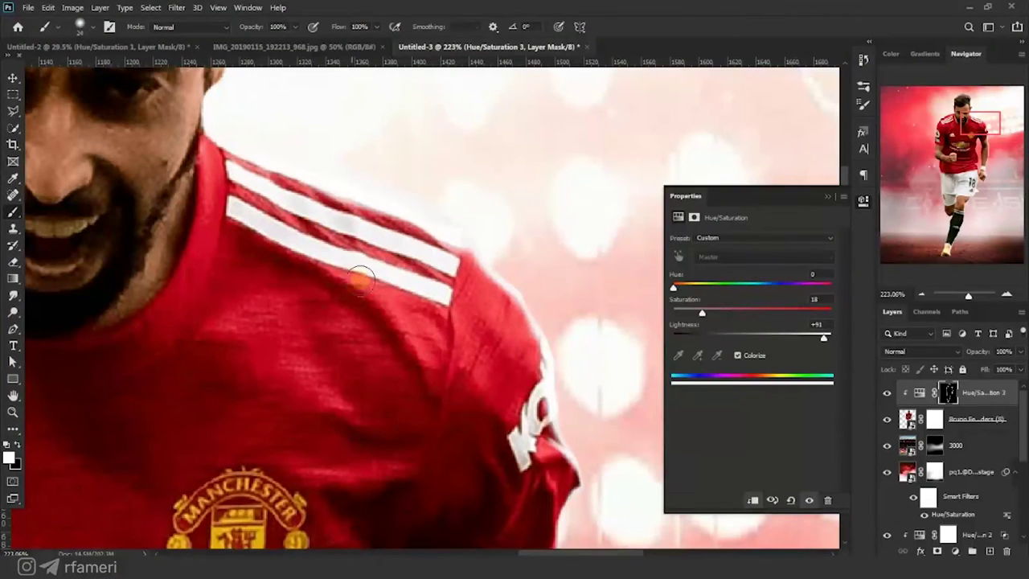
drag(346, 319, 466, 166)
Paint highlights on the chest folds above the Chevrolet emblem and soften their edges with black
drag(257, 466, 477, 359)
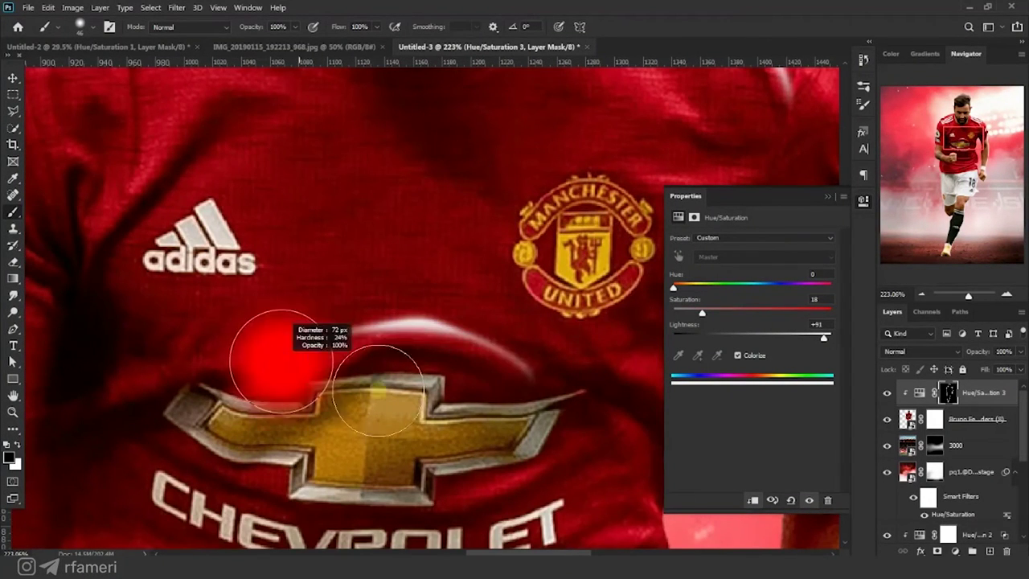
scroll(475, 361, left, 5)
key(bracketleft)
key(bracketleft)
key(bracketleft)
key(x)
drag(305, 395, 492, 338)
key(x)
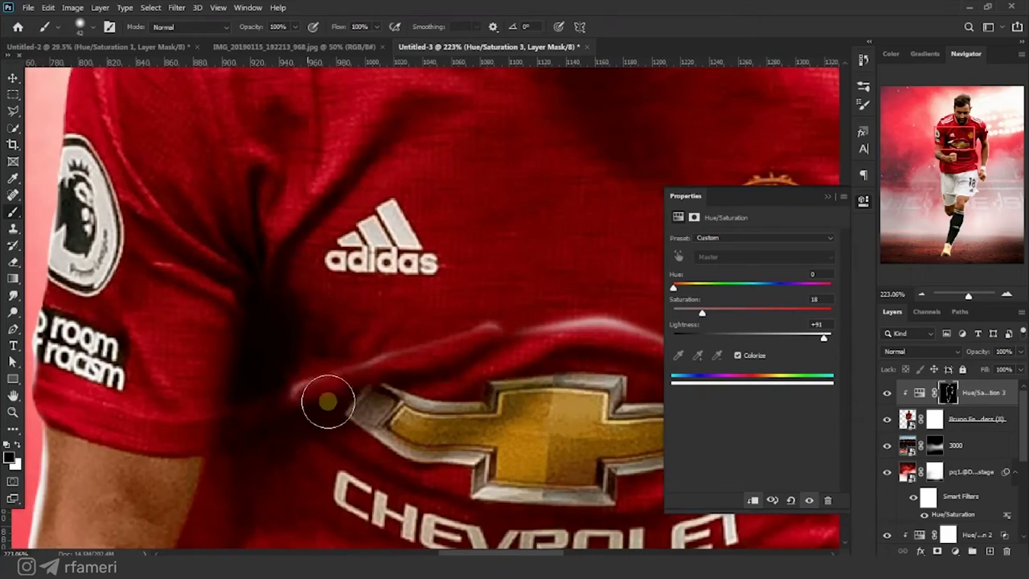
Paint a highlight along the diagonal shirt fold above the adidas logo and blend its inner edge
scroll(328, 402, down, 5)
scroll(408, 193, up, 5)
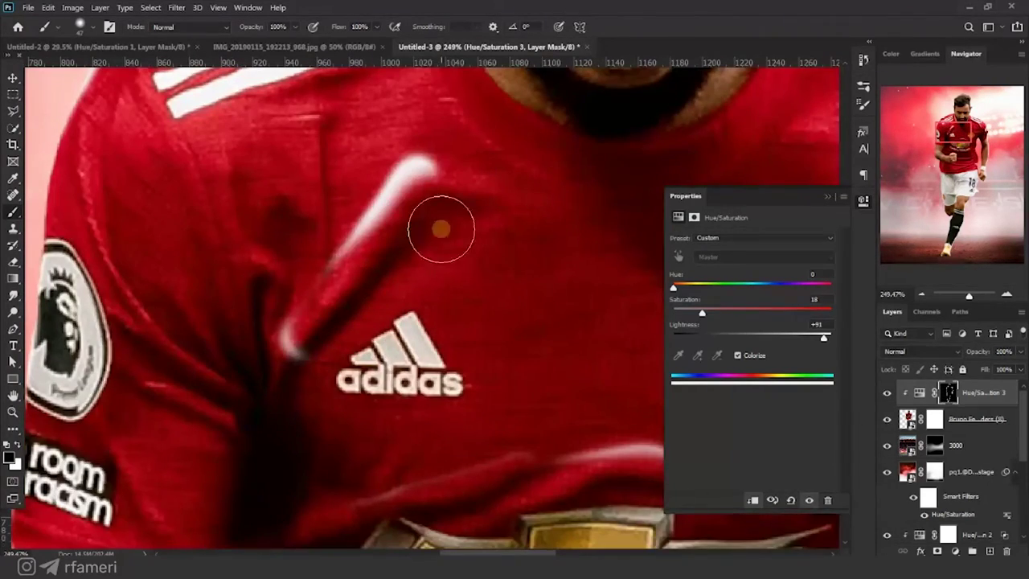
drag(441, 229, 425, 275)
Add highlights to the fold above the club crest and the crease on the adjacent sleeve
scroll(482, 322, right, 5)
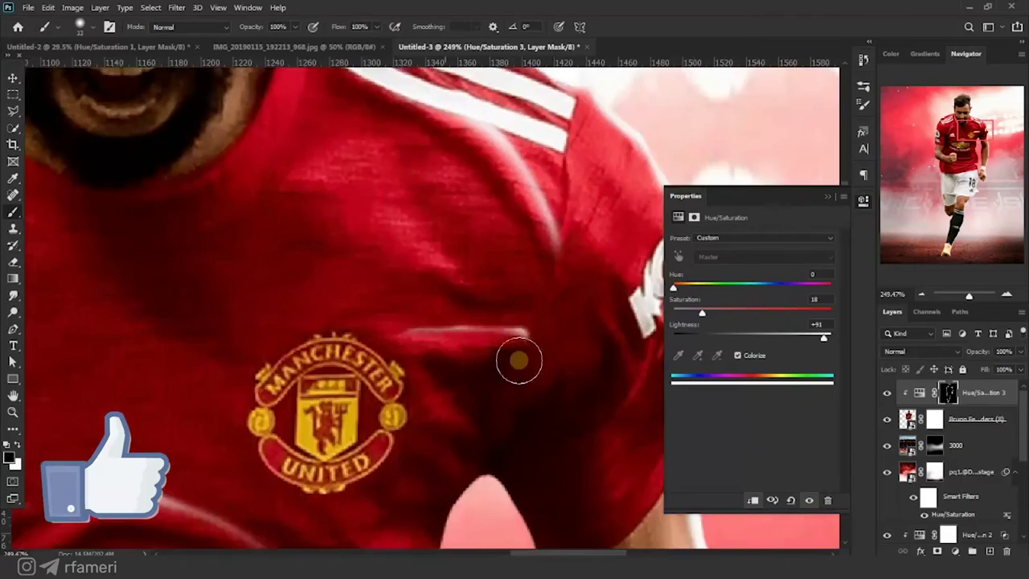
scroll(518, 361, down, 3)
scroll(344, 338, up, 5)
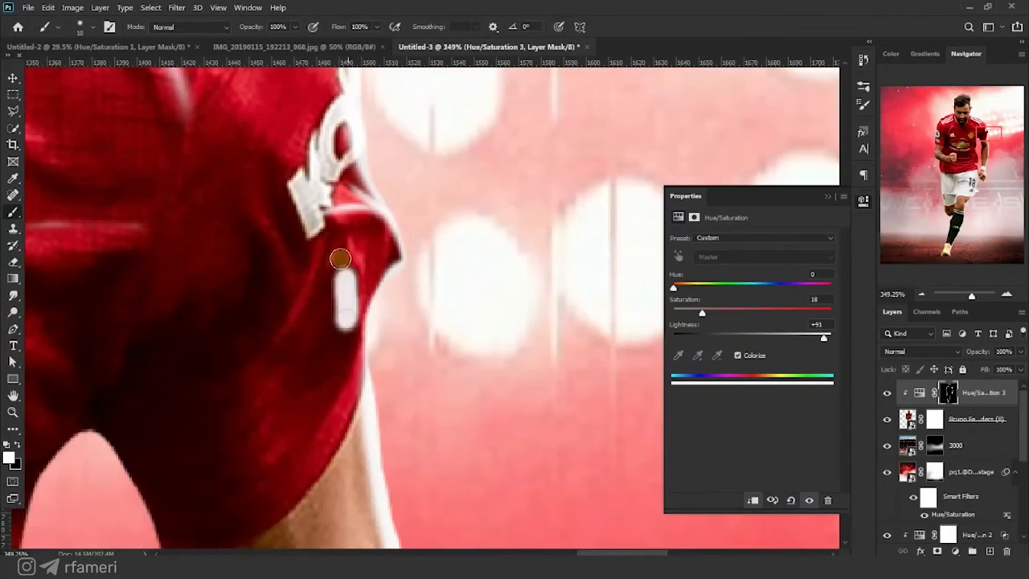
scroll(347, 290, down, 3)
Paint curved highlights on the black sock's folds below the stripes and soften them with black
scroll(390, 443, down, 10)
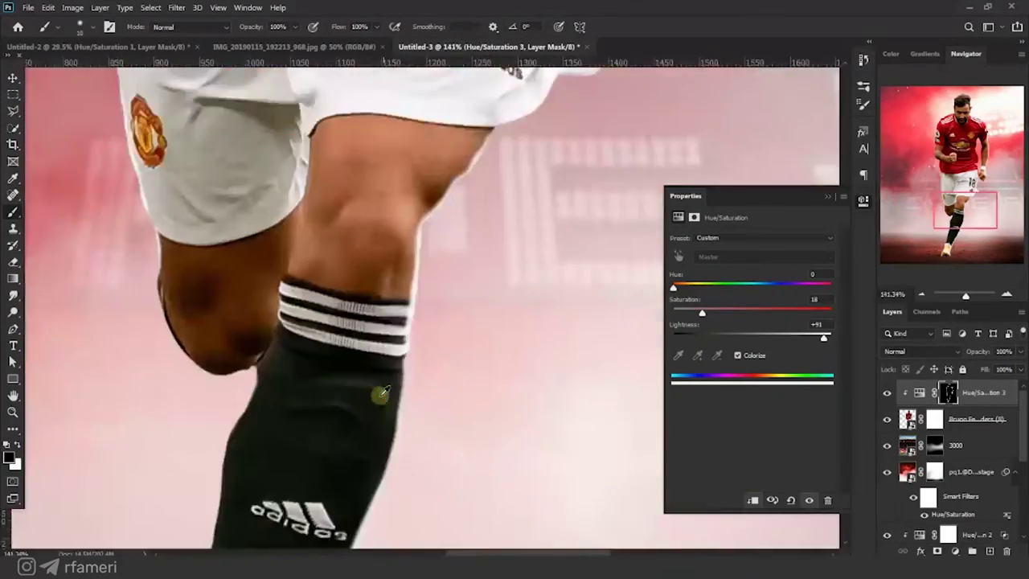
scroll(379, 394, up, 3)
key(x)
drag(354, 376, 362, 376)
key(x)
drag(369, 395, 383, 394)
drag(354, 390, 314, 379)
drag(369, 441, 389, 356)
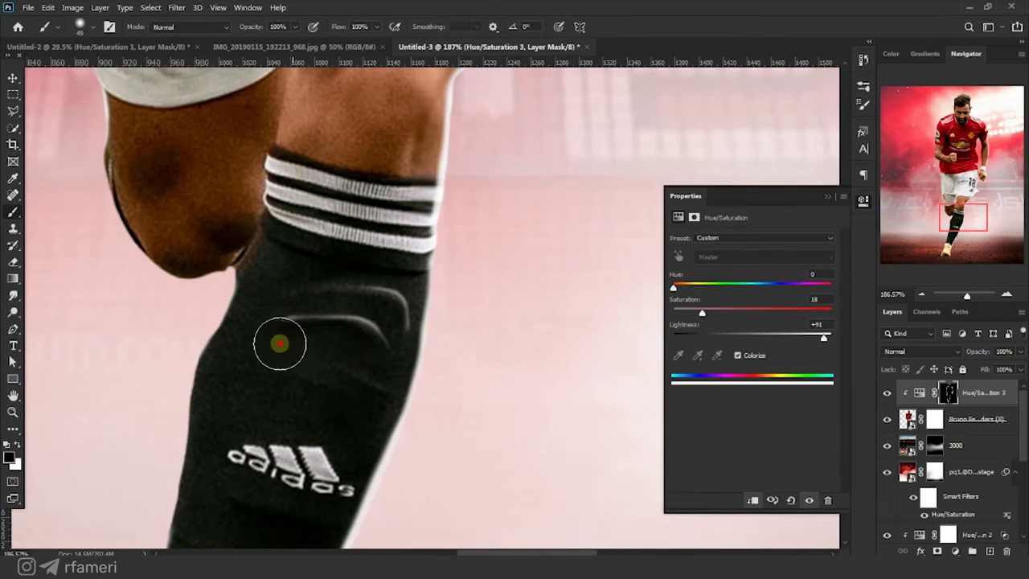
drag(280, 344, 299, 515)
Add soft curved highlights to both knees, alternating white and black strokes
scroll(413, 259, up, 1)
drag(418, 260, 413, 260)
key(x)
drag(339, 303, 381, 245)
key(x)
scroll(382, 291, down, 3)
scroll(413, 371, up, 2)
key(x)
mouse_move(323, 429)
mouse_down()
mouse_move(351, 466)
mouse_move(362, 459)
mouse_up()
key(x)
mouse_move(365, 456)
mouse_down()
mouse_move(298, 467)
mouse_move(339, 473)
mouse_up()
Paint the rim light up the shirt's side edge toward the gap under the arm, trimming it with black
scroll(376, 443, down, 3)
drag(398, 531, 409, 361)
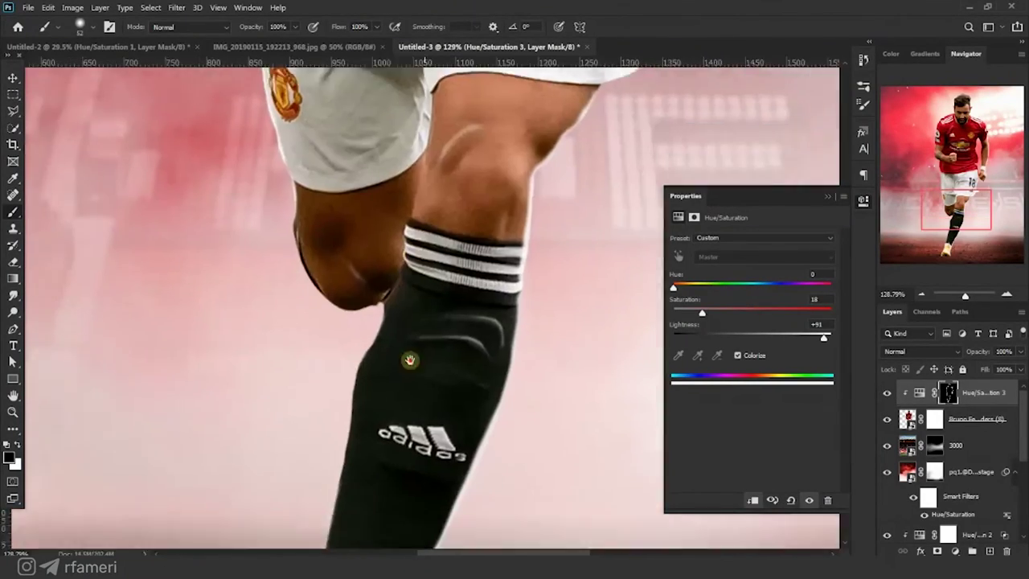
drag(422, 134, 281, 312)
drag(504, 135, 544, 389)
scroll(545, 388, up, 4)
drag(511, 287, 446, 390)
key(x)
scroll(349, 355, up, 3)
mouse_move(368, 491)
mouse_down()
mouse_move(346, 306)
mouse_move(396, 206)
mouse_up()
key(x)
drag(362, 88, 370, 214)
key(x)
drag(352, 474, 321, 206)
Continue the rim light around the torso edge of the arm gap and fade its inner side with black
key(x)
drag(295, 464, 259, 234)
key(x)
mouse_move(295, 128)
mouse_down()
mouse_move(280, 324)
mouse_move(209, 104)
mouse_up()
key(x)
key(x)
drag(298, 96, 257, 438)
drag(245, 386, 281, 217)
drag(201, 280, 222, 238)
drag(220, 238, 200, 252)
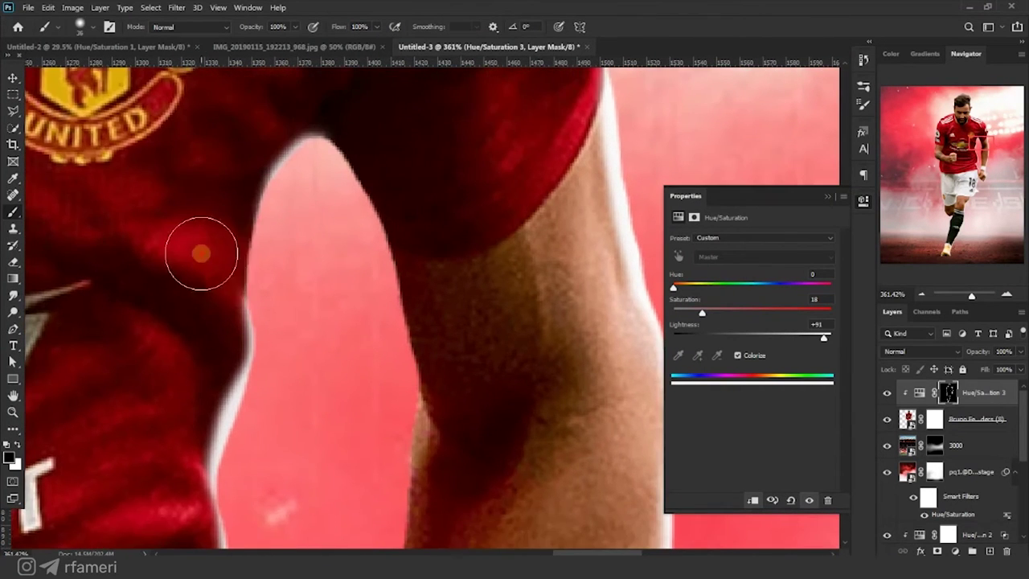
Paint a highlight along the shirt fold branching inward from the torso edge beside the arm gap, softening it with black
drag(187, 385, 201, 322)
drag(197, 354, 181, 355)
drag(207, 321, 186, 394)
drag(197, 450, 225, 322)
drag(253, 376, 229, 379)
drag(173, 333, 230, 304)
mouse_move(218, 397)
mouse_down()
mouse_move(218, 301)
mouse_move(233, 310)
mouse_up()
Continue the fold highlights down the shirt's side toward the waist, alternating white and black strokes
key(x)
key(x)
drag(204, 362, 249, 342)
drag(335, 467, 337, 316)
drag(320, 277, 271, 312)
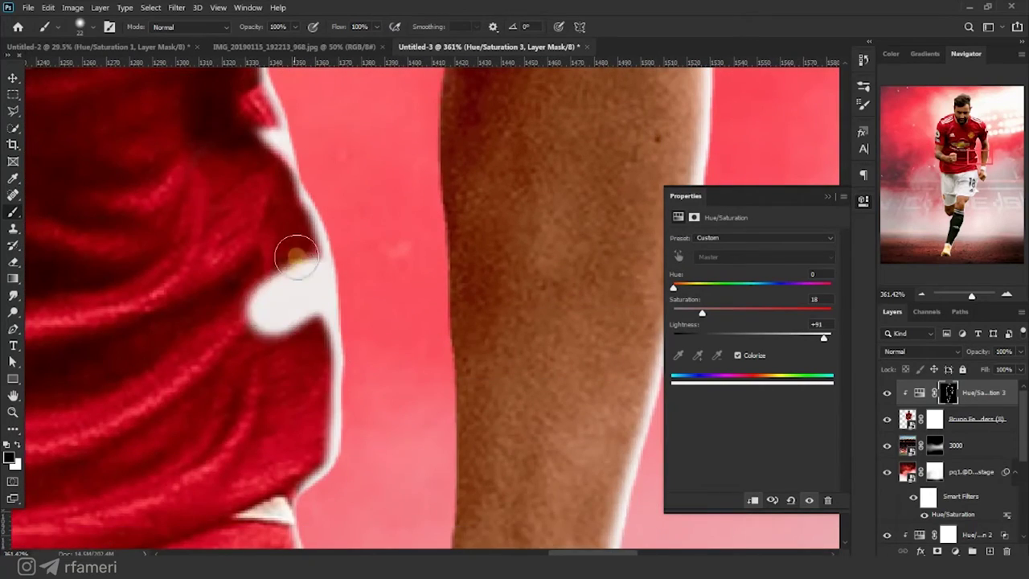
Trim the thick white branch on the shirt's lower side into a thin fold highlight using black
drag(297, 258, 267, 308)
key(x)
drag(305, 217, 262, 393)
drag(278, 133, 248, 435)
drag(209, 424, 200, 299)
scroll(185, 386, down, 4)
drag(204, 434, 388, 198)
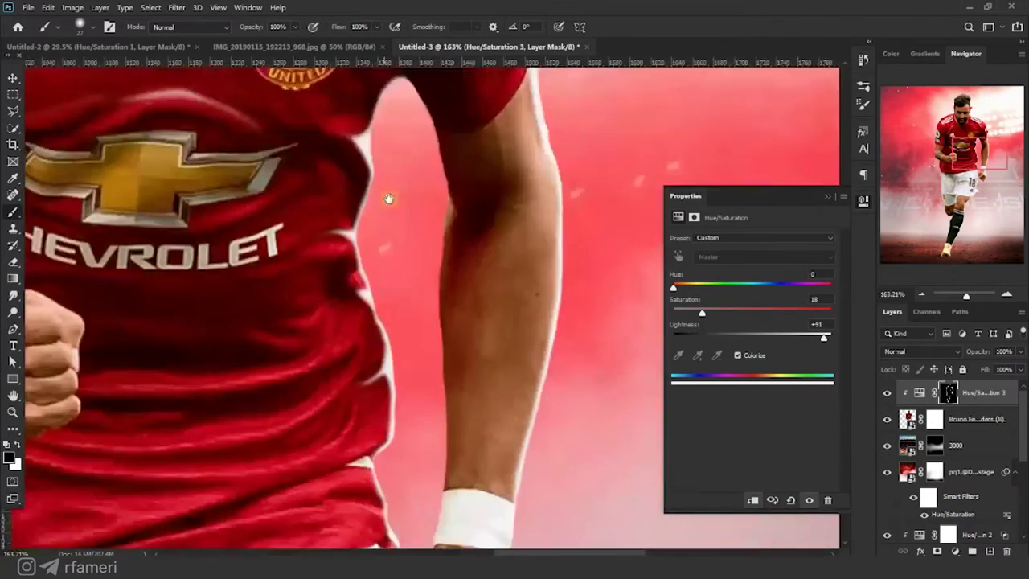
Paint a curved highlight along the shirt fold below the sponsor lettering and thin it with black
scroll(354, 379, up, 2)
drag(354, 378, 363, 299)
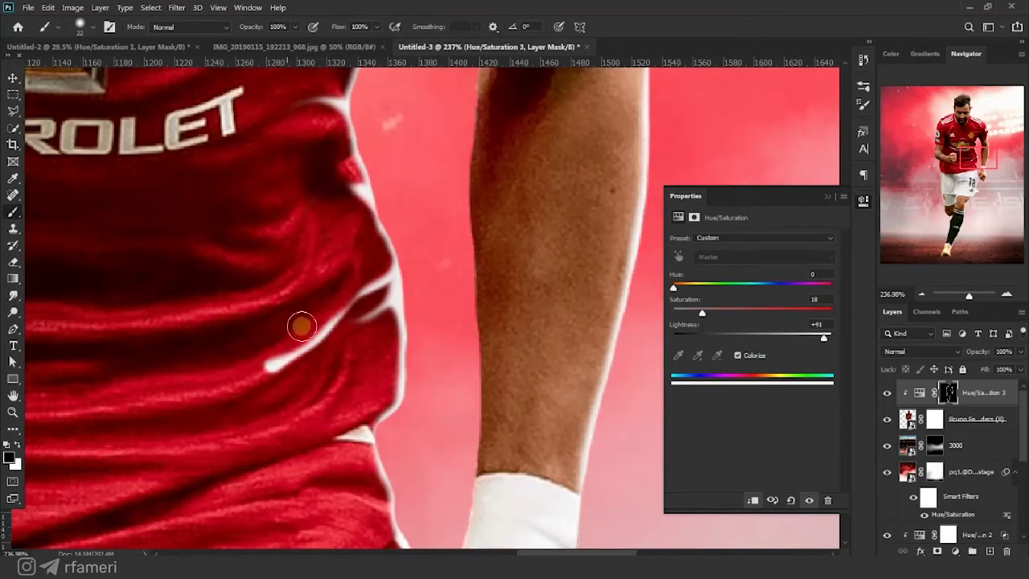
drag(303, 272, 341, 380)
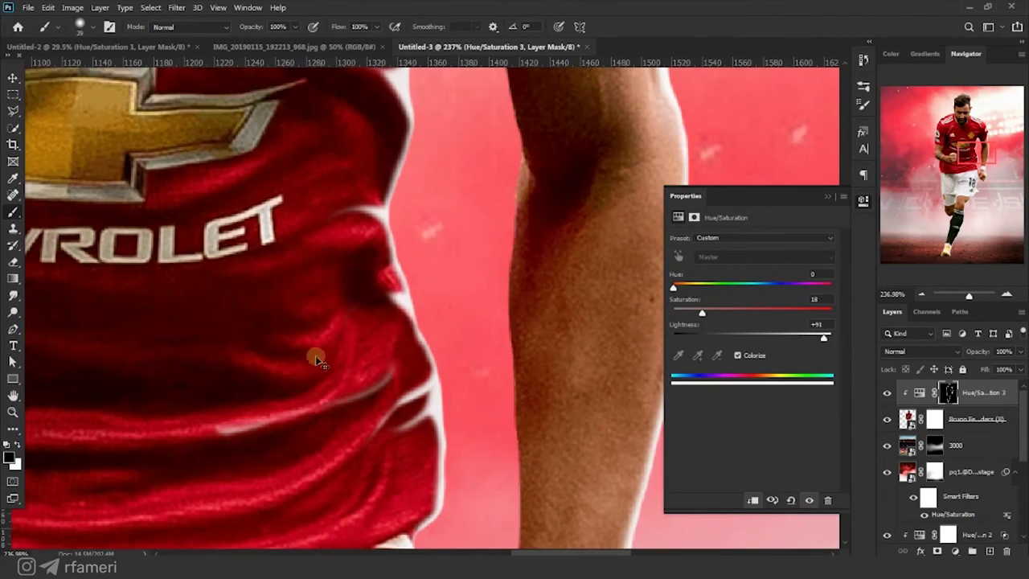
drag(299, 389, 406, 325)
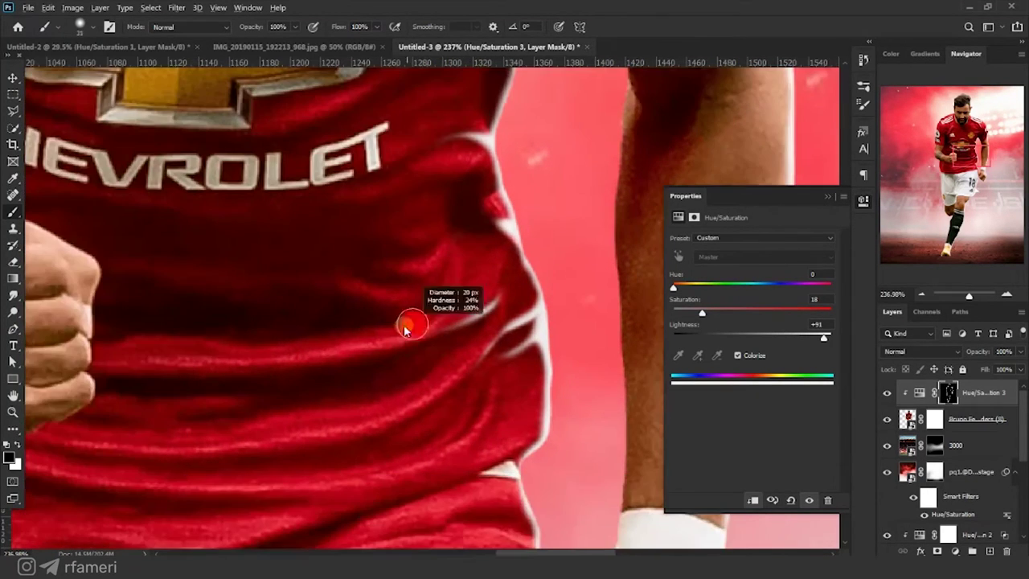
Paint a highlight along the next shirt fold nearer the hem and thin it with black
drag(402, 370, 363, 343)
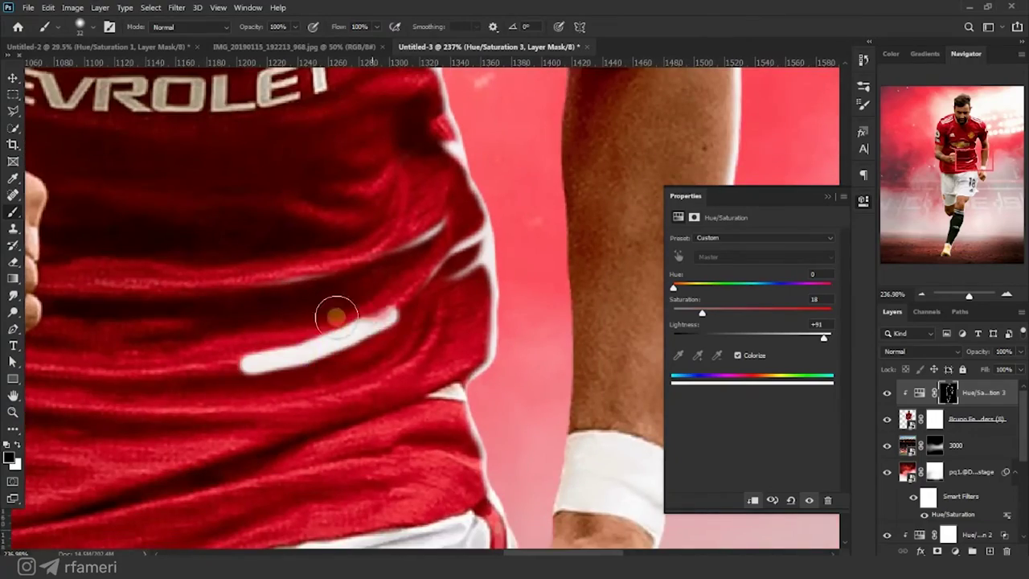
scroll(402, 361, down, 5)
drag(397, 251, 401, 374)
Fade the inner side of the torso highlights from the arm gap down to the shorts with a larger soft black brush
scroll(401, 374, up, 8)
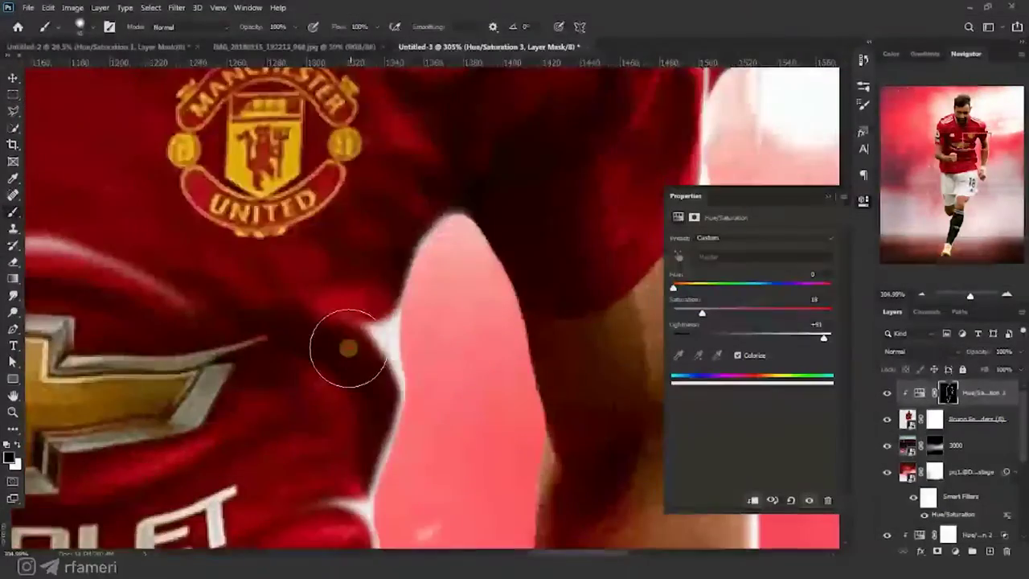
drag(320, 441, 326, 270)
mouse_move(260, 536)
mouse_down()
mouse_move(234, 287)
mouse_move(171, 217)
mouse_up()
drag(332, 502, 363, 258)
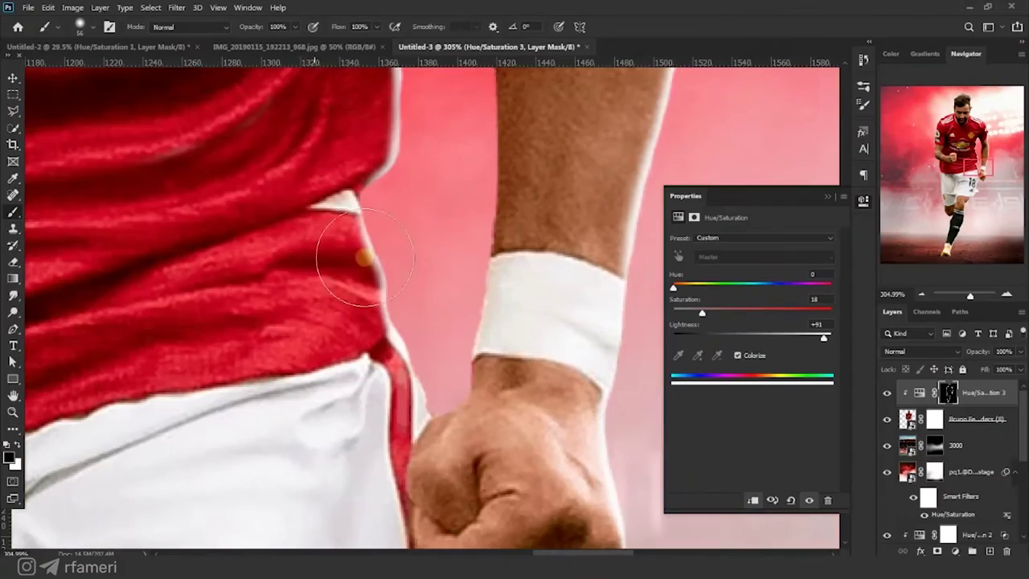
scroll(320, 276, down, 6)
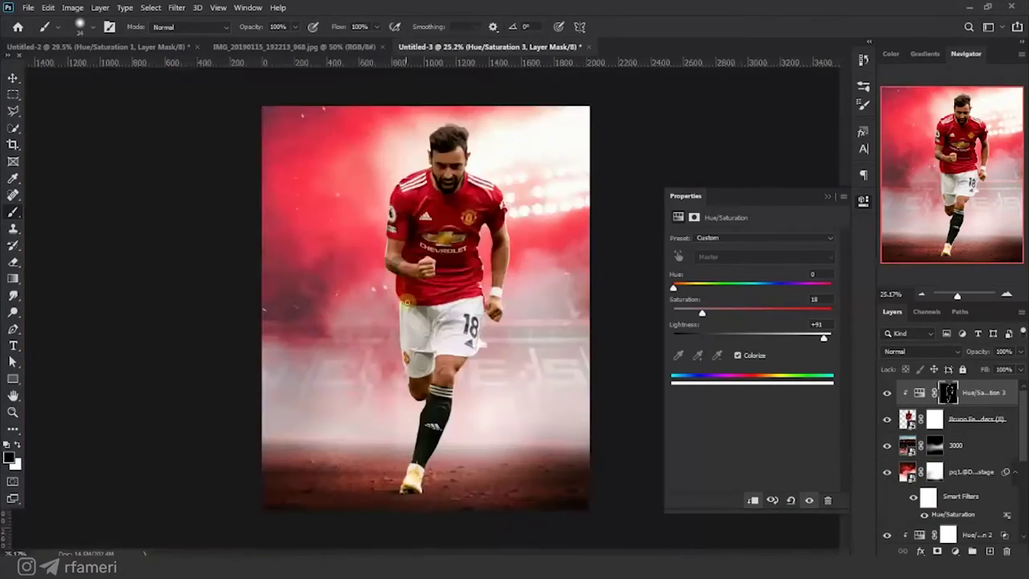
scroll(411, 335, up, 5)
drag(411, 335, 371, 223)
scroll(371, 223, down, 8)
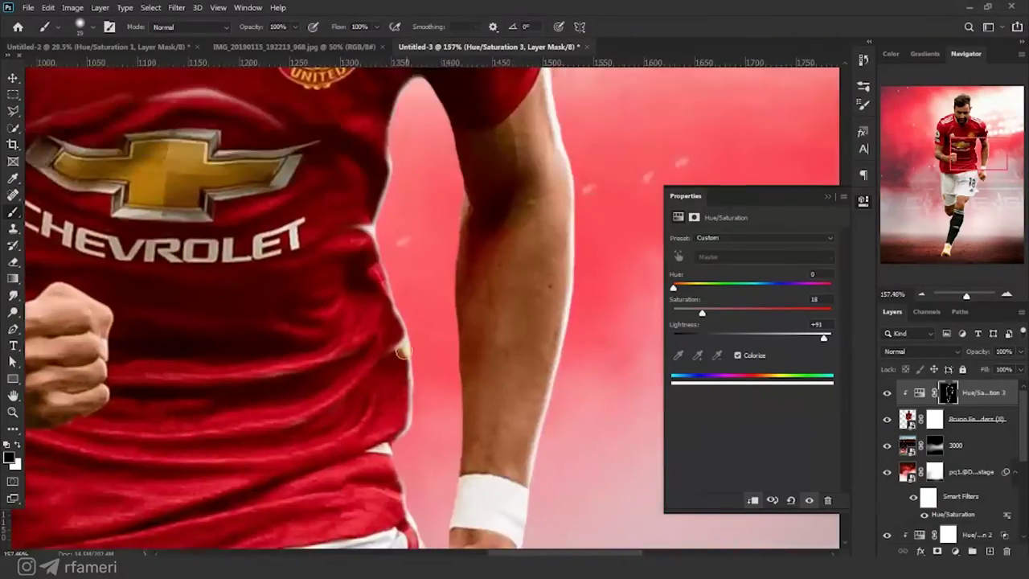
Paint thin curved highlight strands in the front of the hair and taper them with black
scroll(406, 225, up, 8)
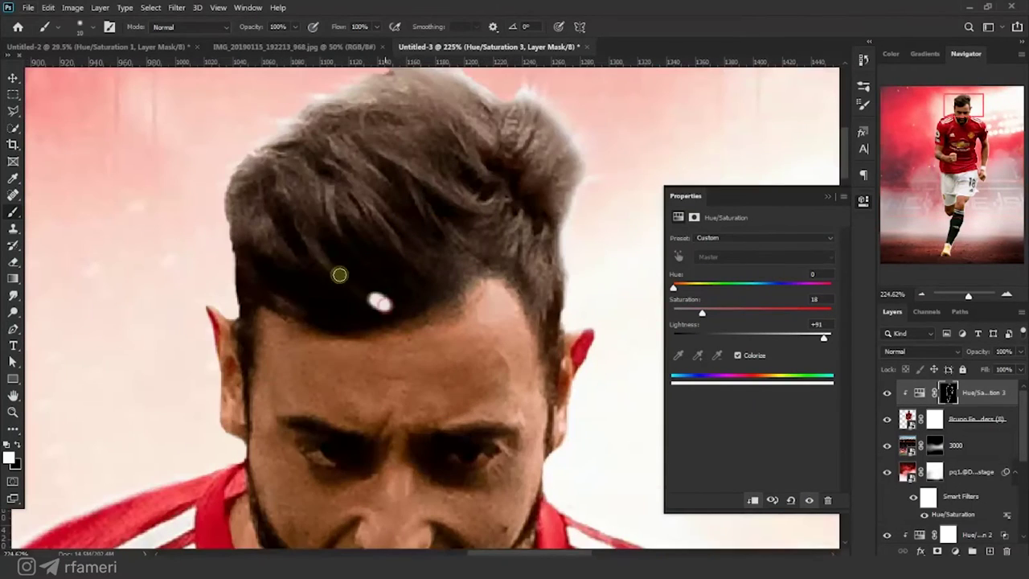
scroll(400, 284, up, 3)
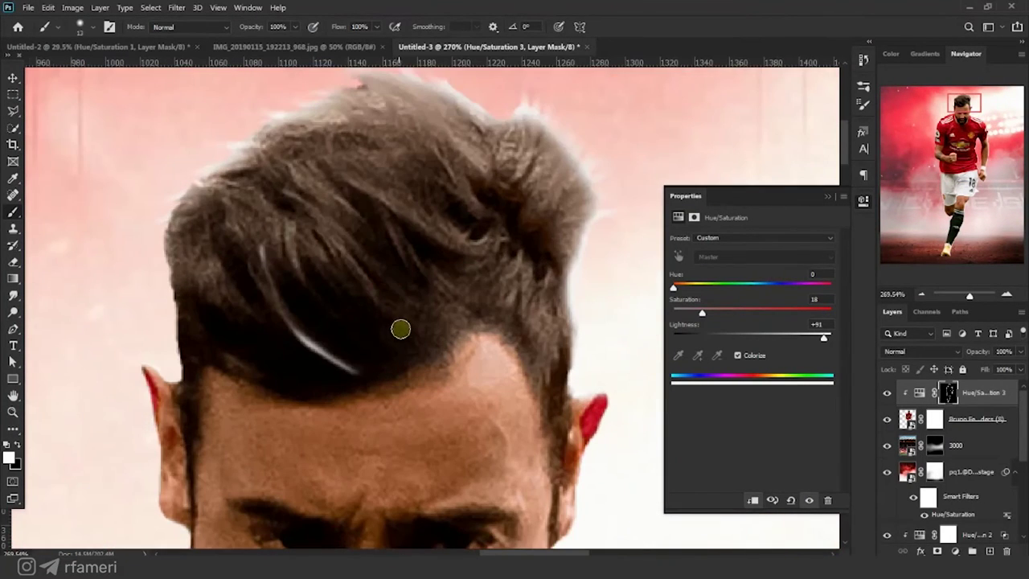
drag(407, 215, 362, 181)
key(x)
drag(371, 167, 533, 244)
drag(305, 242, 497, 279)
Add more curved highlight strands through the middle and crown of the hair, alternating white and black
key(x)
drag(408, 302, 455, 381)
mouse_move(514, 240)
mouse_down()
mouse_move(415, 351)
mouse_move(384, 278)
mouse_up()
key(x)
key(x)
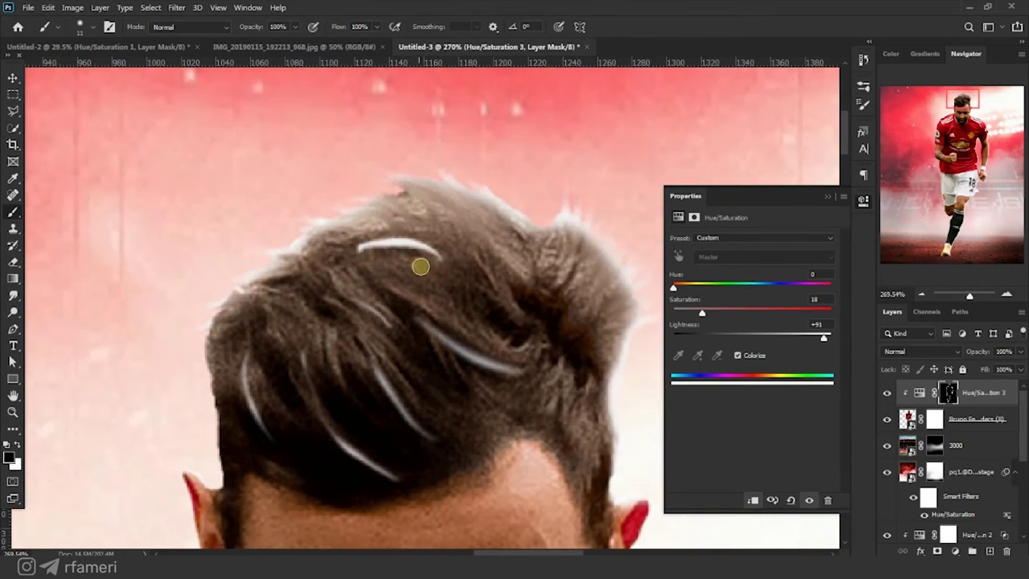
Thin the crown strand and add short highlights on the raised tuft of hair
drag(333, 269, 381, 260)
drag(490, 245, 399, 295)
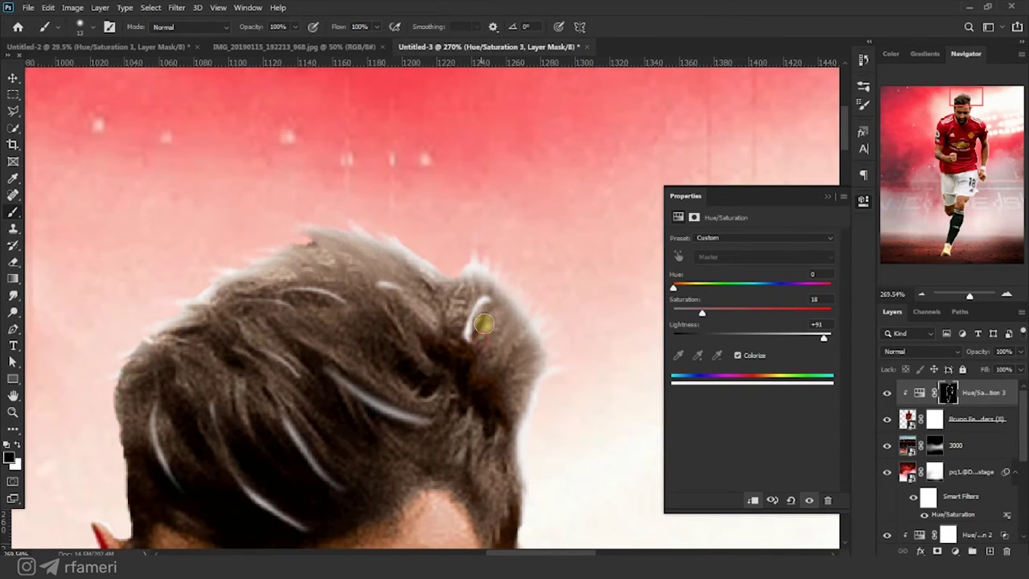
drag(483, 323, 472, 333)
drag(497, 337, 388, 305)
Paint soft highlights along the forehead's hairline corner and above the eyebrow, blending them with black
scroll(386, 317, down, 15)
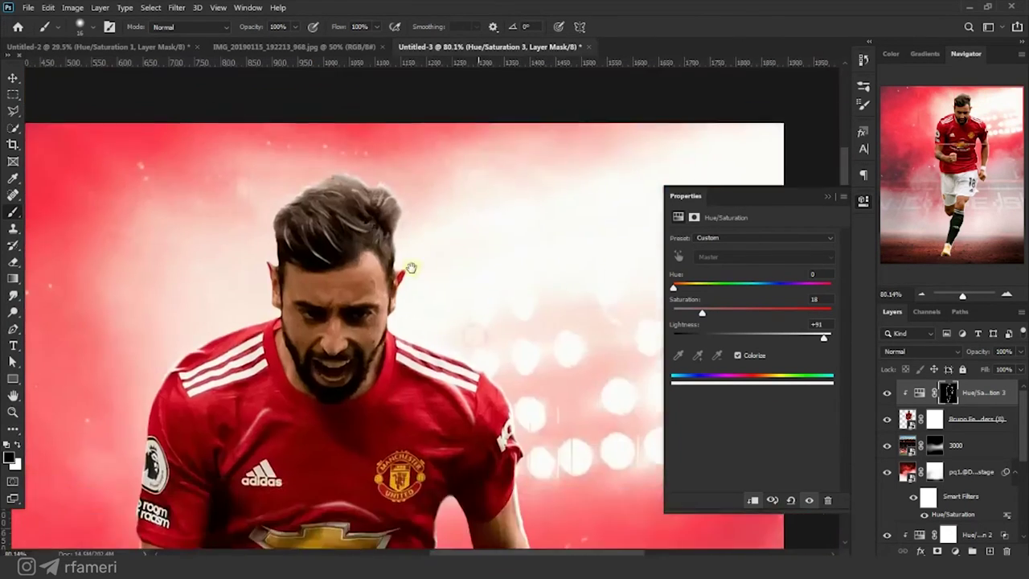
drag(409, 268, 391, 156)
scroll(375, 132, up, 15)
key(x)
key(x)
mouse_move(322, 197)
mouse_down()
mouse_move(389, 304)
mouse_move(408, 306)
mouse_move(332, 304)
mouse_up()
key(x)
drag(296, 333, 298, 268)
mouse_move(210, 284)
mouse_down()
mouse_move(272, 263)
mouse_move(322, 298)
mouse_move(201, 276)
mouse_up()
key(x)
scroll(338, 317, down, 10)
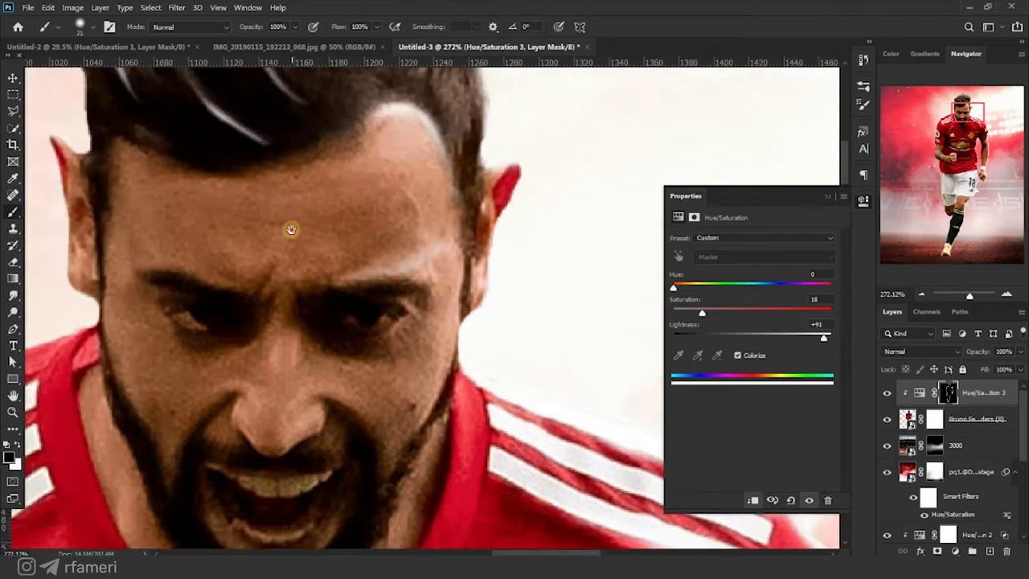
scroll(379, 265, up, 10)
key(x)
mouse_move(377, 253)
mouse_down()
mouse_move(381, 276)
mouse_move(373, 187)
mouse_up()
key(x)
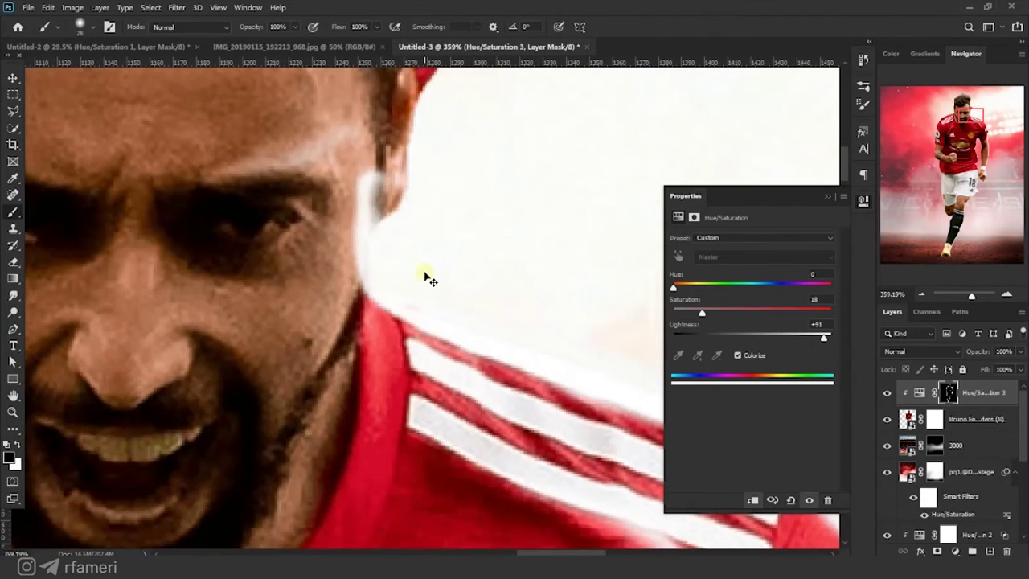
key(ctrl+z)
scroll(418, 272, up, 2)
Paint a thin highlight along the upper edge of the raised fist, trimming it with black
scroll(337, 302, down, 6)
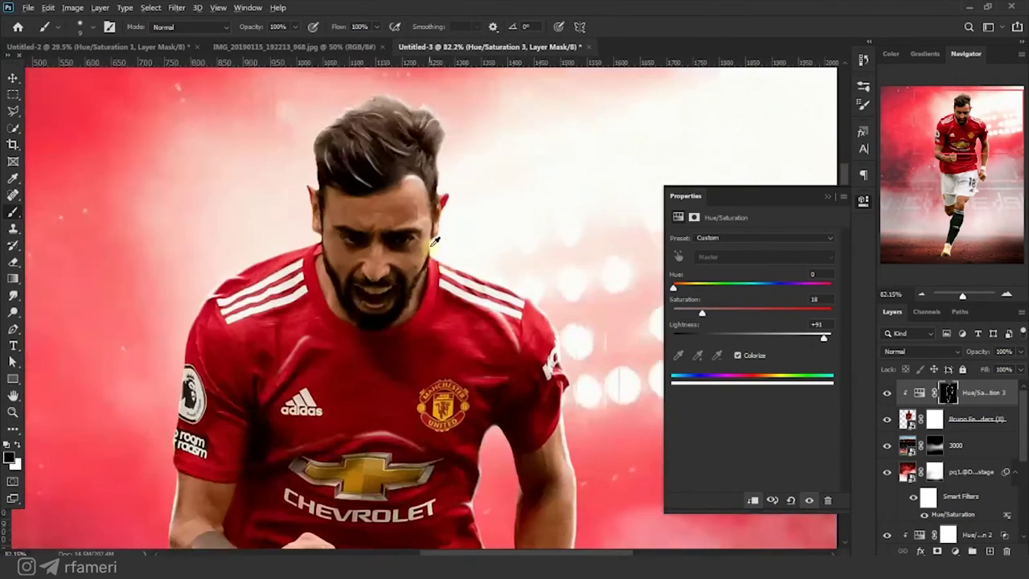
scroll(397, 301, up, 4)
scroll(426, 233, down, 4)
scroll(426, 233, down, 2)
drag(426, 233, 439, 32)
scroll(282, 438, up, 7)
key(x)
mouse_move(255, 387)
mouse_down()
mouse_move(241, 349)
mouse_move(256, 325)
mouse_up()
key(x)
drag(256, 322, 256, 247)
drag(290, 203, 283, 369)
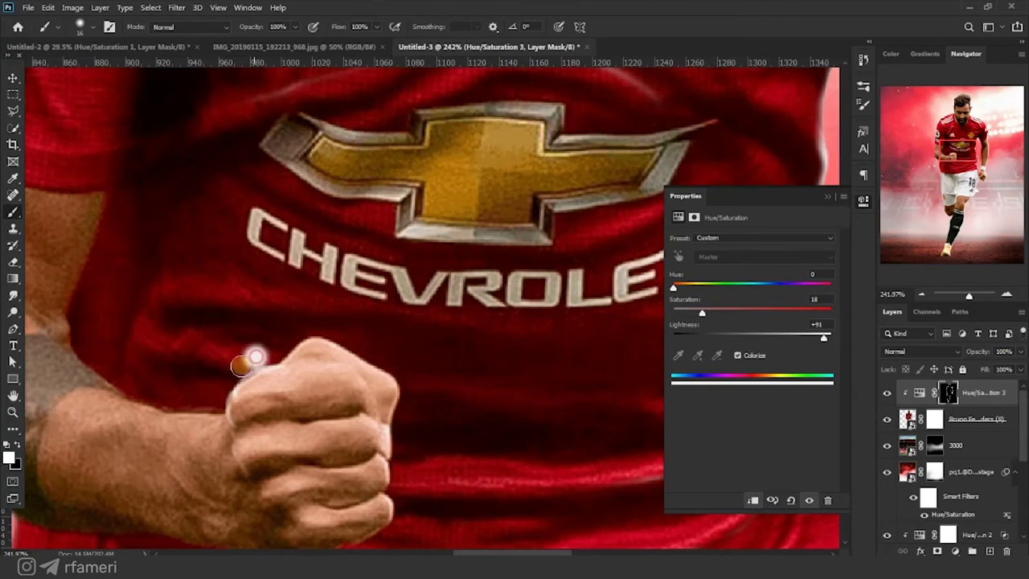
Paint soft highlights on the lowered fist below the wristband and blend them with black
scroll(265, 353, down, 4)
scroll(431, 386, up, 5)
key(x)
mouse_move(595, 483)
mouse_down()
mouse_move(418, 346)
mouse_move(416, 388)
mouse_up()
key(x)
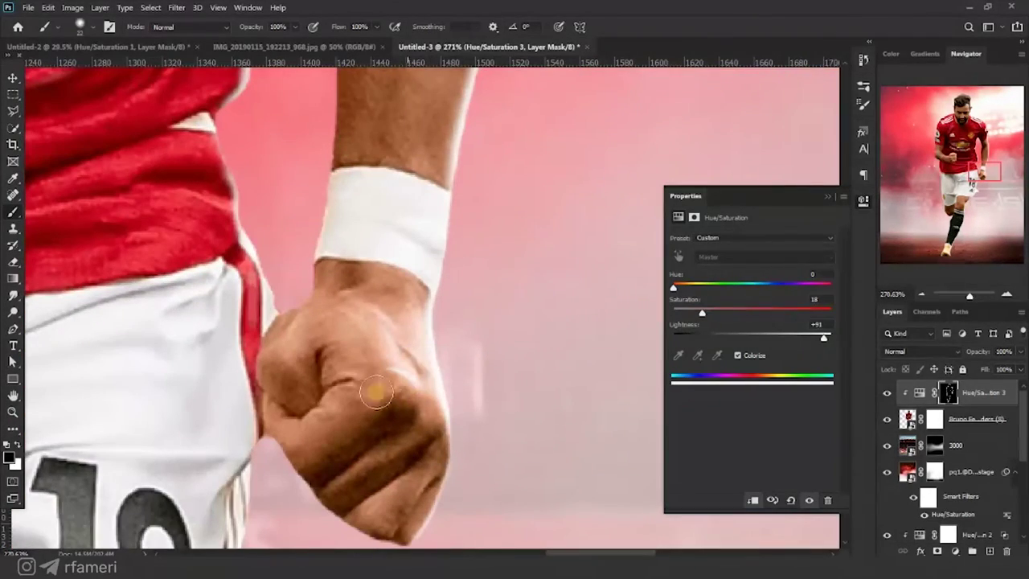
key(x)
drag(272, 358, 283, 370)
scroll(329, 386, down, 4)
scroll(330, 378, up, 3)
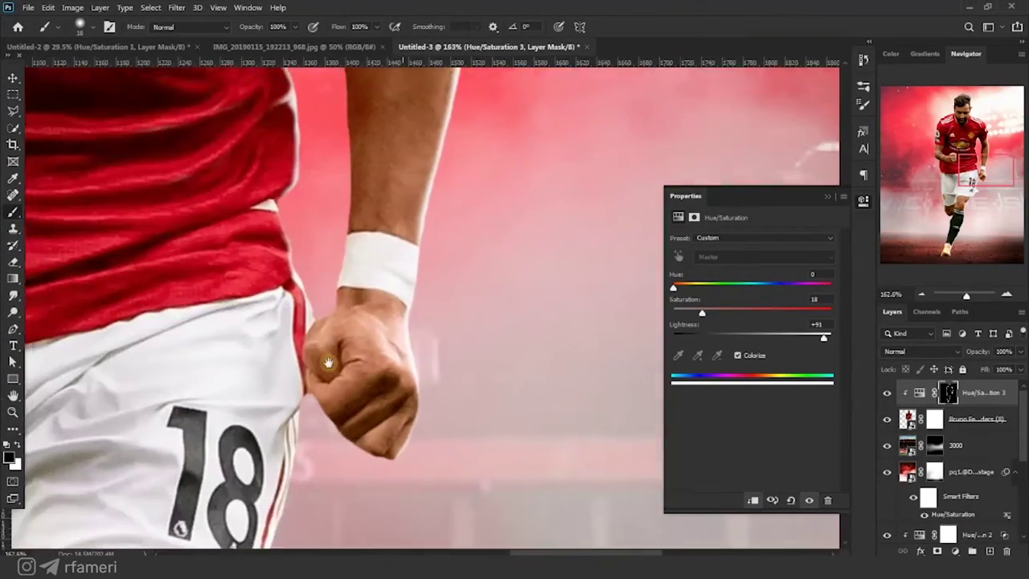
Add a new Color Dodge layer filled with its neutral black above the Hue/Saturation layer and clip it to the player
key(z)
right_click(253, 263)
click(274, 270)
click(100, 8)
mouse_move(135, 22)
click(277, 23)
click(439, 213)
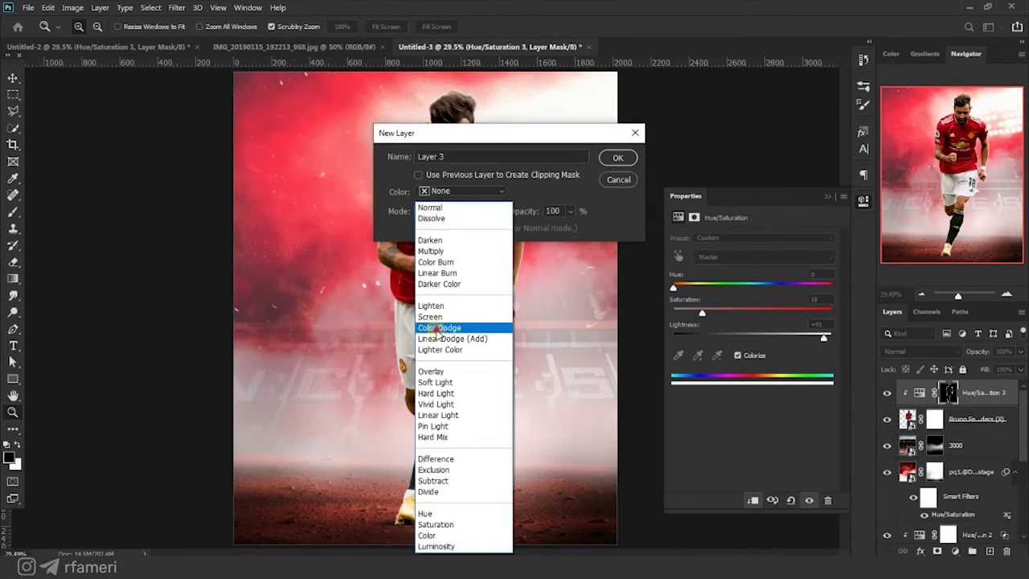
click(434, 324)
click(418, 227)
click(617, 157)
drag(964, 409, 966, 401)
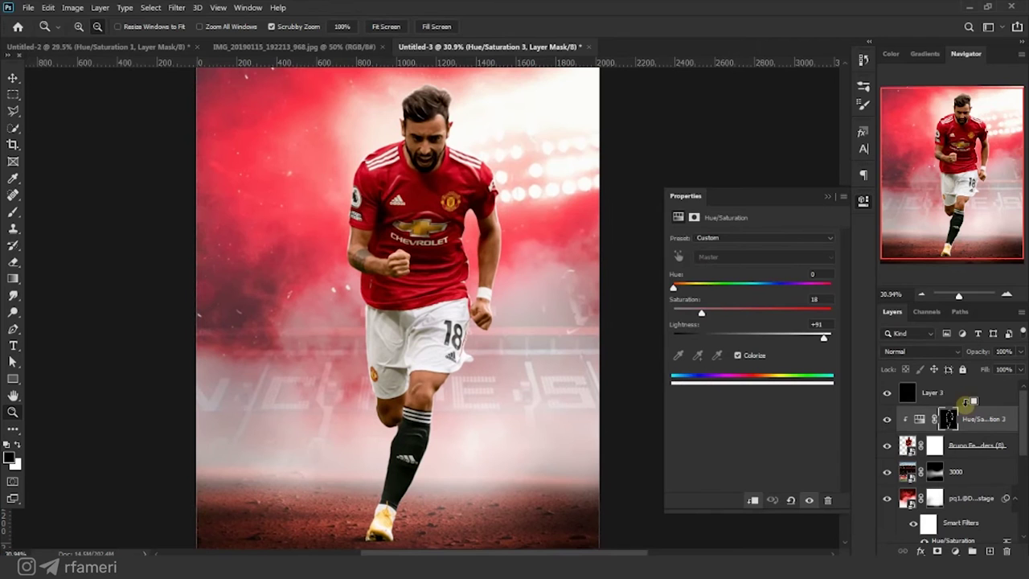
Switch to the Brush tool and set its flow to 1%
click(14, 211)
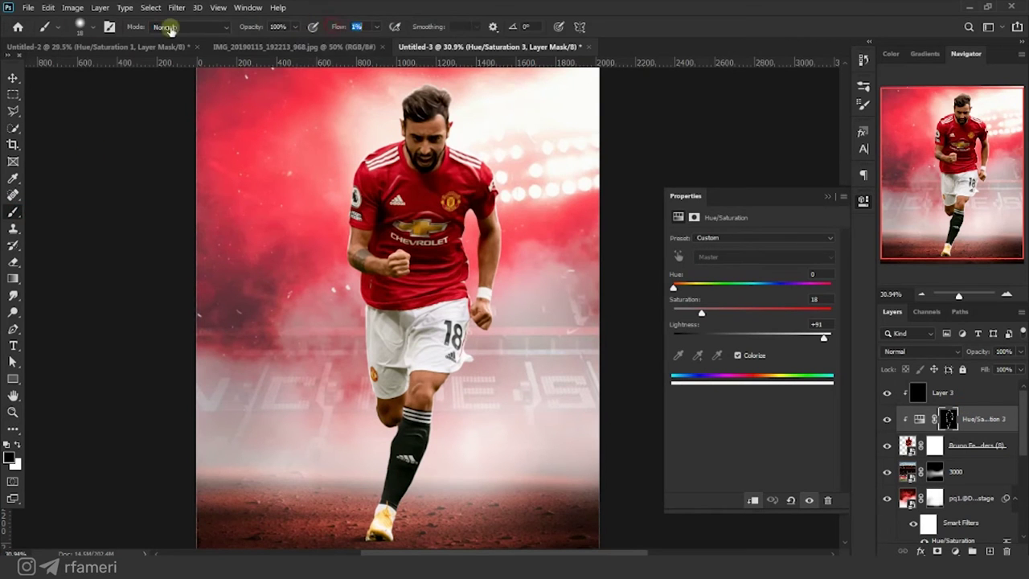
scroll(441, 120, up, 5)
drag(410, 121, 384, 205)
scroll(404, 205, up, 6)
key(x)
mouse_move(447, 198)
mouse_down()
mouse_move(346, 226)
mouse_move(362, 201)
mouse_up()
scroll(361, 213, up, 5)
mouse_move(395, 265)
mouse_down()
mouse_move(381, 268)
mouse_move(392, 282)
mouse_up()
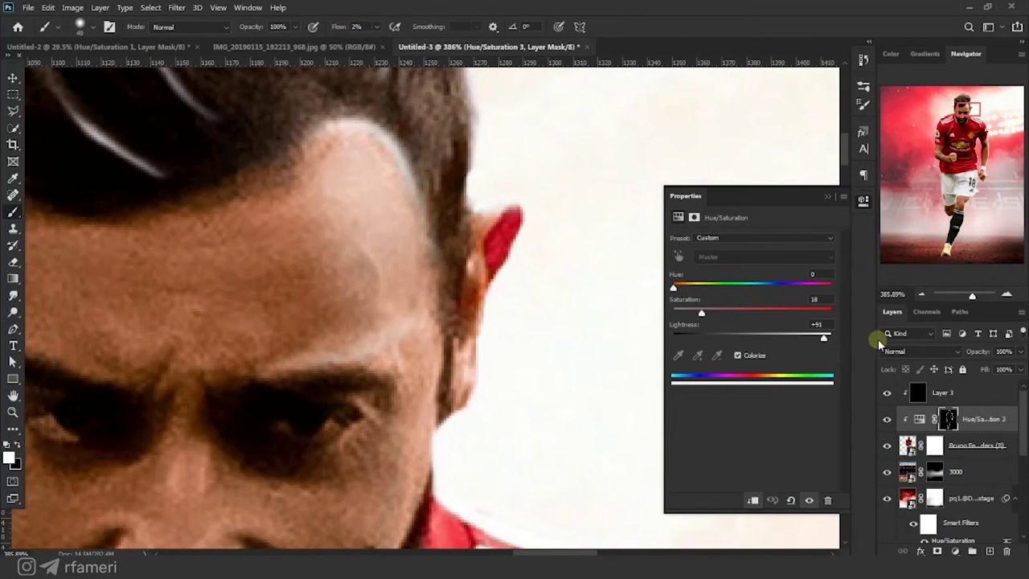
key(ctrl+z)
Paint a soft glow on Layer 3 over the forehead's lit corner, temple and cheek
click(958, 394)
mouse_move(360, 173)
mouse_down()
mouse_move(407, 281)
mouse_move(373, 227)
mouse_up()
key(x)
drag(367, 201, 368, 225)
drag(467, 395, 389, 291)
mouse_move(354, 394)
mouse_down()
mouse_move(378, 299)
mouse_move(338, 313)
mouse_up()
mouse_move(322, 309)
mouse_down()
mouse_move(322, 378)
mouse_move(423, 309)
mouse_up()
mouse_move(366, 338)
mouse_down()
mouse_move(340, 340)
mouse_move(332, 311)
mouse_up()
Build up the Color Dodge glow on the nose and across the forehead's other side
drag(243, 277, 229, 374)
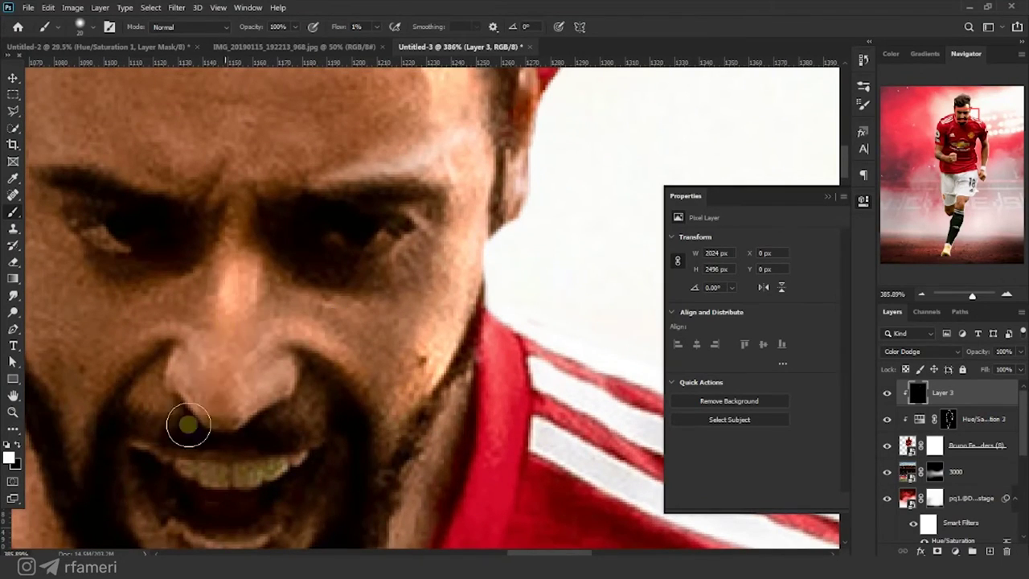
drag(201, 405, 312, 402)
drag(196, 454, 311, 411)
drag(260, 167, 258, 398)
drag(298, 262, 340, 280)
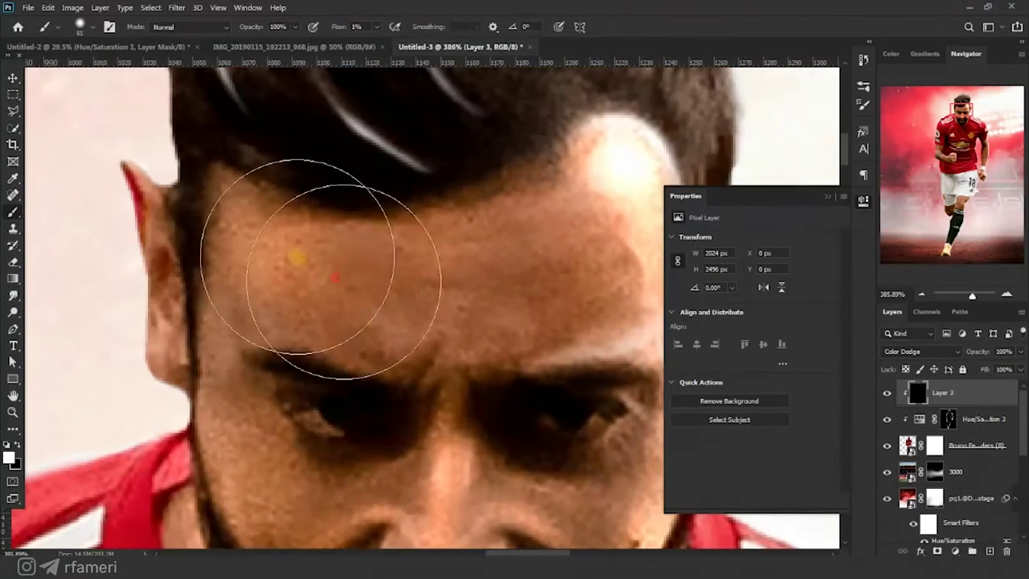
Soften the glow on the face with low-flow black strokes
key(x)
drag(428, 297, 281, 313)
scroll(361, 169, down, 3)
drag(413, 179, 408, 152)
scroll(265, 418, up, 2)
drag(355, 263, 290, 263)
Brighten the shirt collar beside the neck with low-flow white strokes on the Color Dodge layer
key(x)
mouse_move(402, 241)
mouse_down()
mouse_move(333, 269)
mouse_move(314, 244)
mouse_move(331, 143)
mouse_up()
drag(450, 265, 321, 264)
drag(365, 224, 301, 394)
key(x)
drag(322, 406, 280, 354)
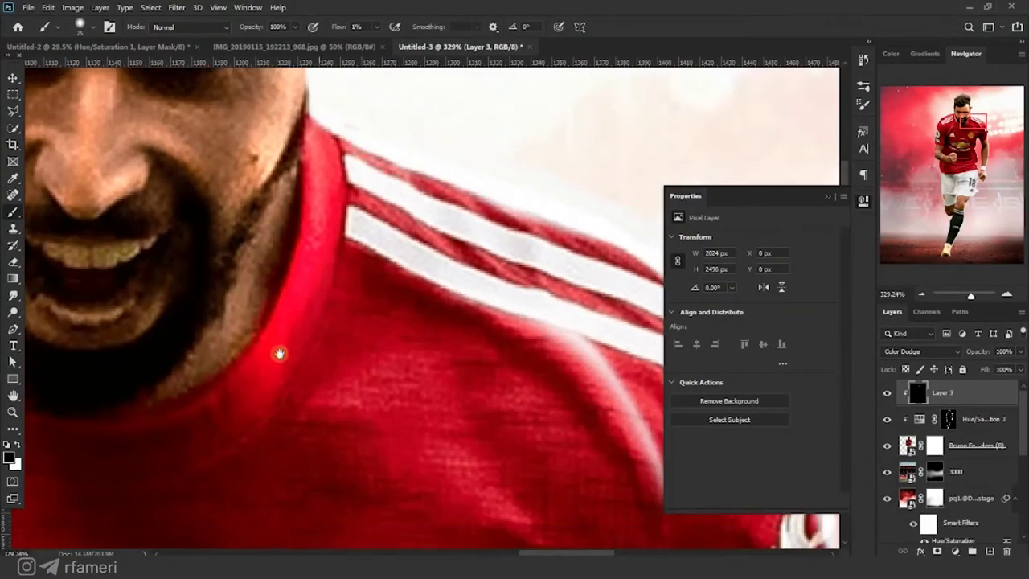
Paint the Color Dodge glow over the shoulder and the chest fold above the club badge
key(x)
drag(344, 384, 281, 389)
drag(466, 330, 432, 297)
scroll(431, 296, down, 3)
mouse_move(479, 462)
mouse_down()
mouse_move(424, 348)
mouse_move(270, 283)
mouse_up()
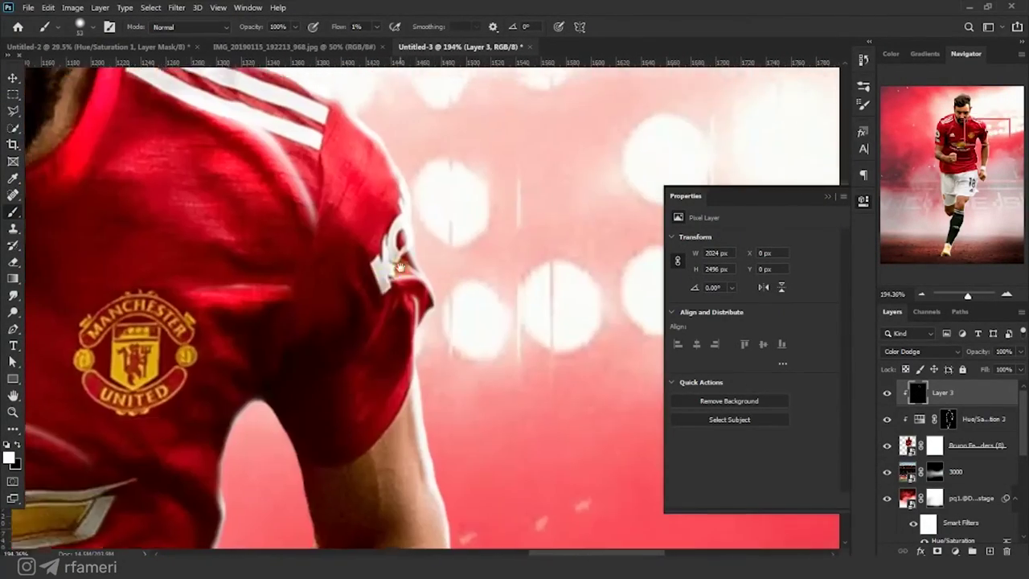
Continue the glow from the sleeve down the lowered arm to its fist
drag(413, 457, 361, 299)
drag(351, 373, 338, 278)
drag(340, 436, 334, 340)
scroll(334, 339, down, 3)
drag(305, 328, 342, 328)
drag(341, 450, 399, 349)
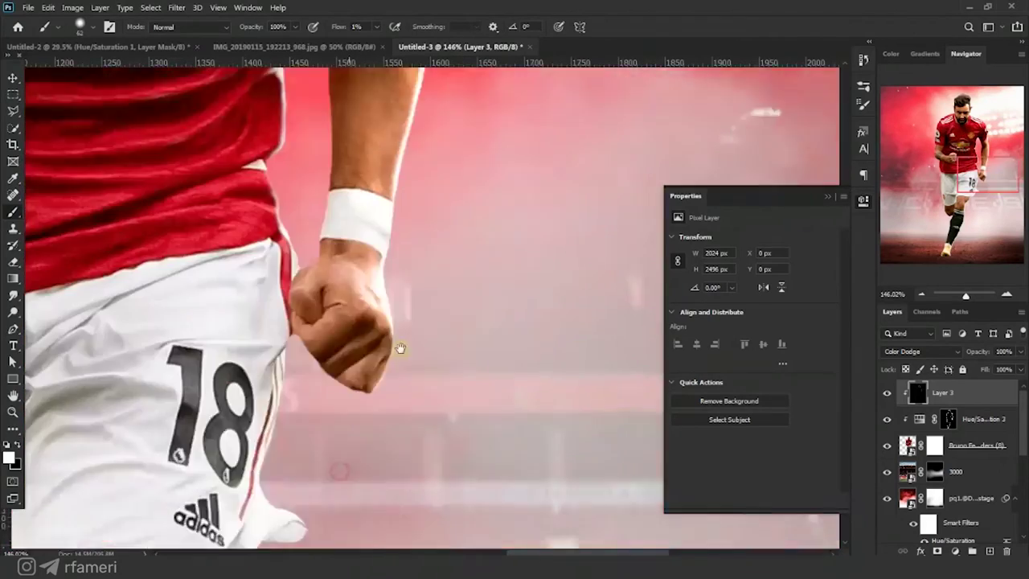
drag(230, 209, 426, 302)
drag(426, 303, 418, 302)
Continue the Color Dodge glow from the lowered fist up over the front of the shirt with 1% flow strokes
drag(468, 158, 377, 342)
mouse_move(319, 246)
mouse_down()
mouse_move(287, 326)
mouse_move(413, 346)
mouse_up()
mouse_move(300, 180)
mouse_down()
mouse_move(440, 322)
mouse_move(545, 372)
mouse_up()
drag(452, 238, 557, 386)
drag(334, 385, 338, 385)
mouse_move(321, 527)
mouse_down()
mouse_move(314, 413)
mouse_move(372, 386)
mouse_move(376, 305)
mouse_up()
drag(362, 392, 381, 392)
mouse_move(379, 351)
mouse_down()
mouse_move(384, 358)
mouse_move(316, 270)
mouse_up()
Brighten the raised forearm and the knuckles of its fist with low-flow white strokes on the Color Dodge layer
mouse_move(439, 371)
mouse_down()
mouse_move(421, 372)
mouse_move(433, 371)
mouse_up()
scroll(434, 371, up, 1)
drag(544, 409, 505, 392)
drag(468, 303, 444, 365)
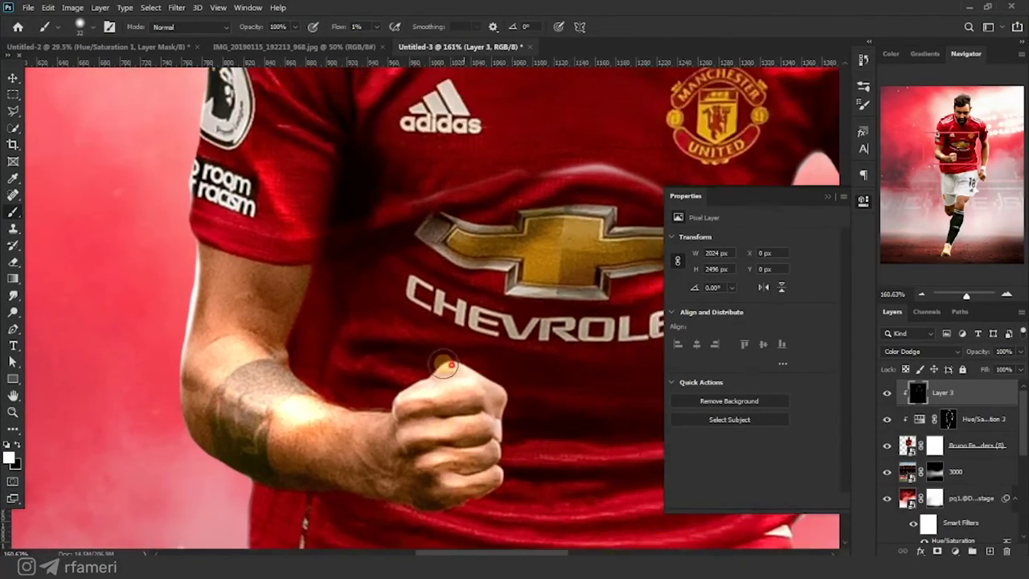
drag(402, 485, 457, 401)
drag(415, 542, 369, 320)
drag(269, 298, 259, 216)
Carry the Color Dodge glow down from the shirt onto the shorts and the leg
scroll(259, 216, down, 1)
drag(344, 306, 330, 306)
mouse_move(504, 278)
mouse_down()
mouse_move(344, 357)
mouse_move(271, 353)
mouse_up()
drag(432, 531, 329, 406)
drag(210, 391, 204, 301)
drag(169, 321, 177, 321)
drag(249, 542, 304, 399)
drag(294, 408, 327, 409)
drag(157, 435, 272, 378)
drag(379, 533, 196, 407)
drag(262, 104, 207, 429)
drag(390, 306, 281, 362)
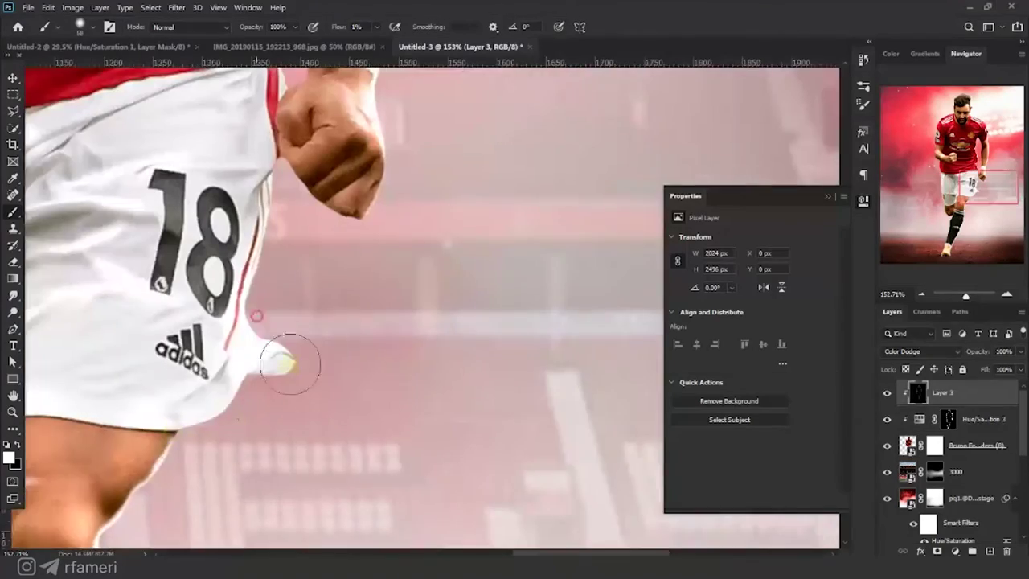
Paint the Color Dodge glow along the upper edge of the hair
drag(346, 185, 296, 320)
drag(331, 263, 266, 377)
drag(193, 161, 346, 410)
drag(177, 265, 271, 386)
drag(250, 121, 277, 386)
drag(257, 105, 278, 342)
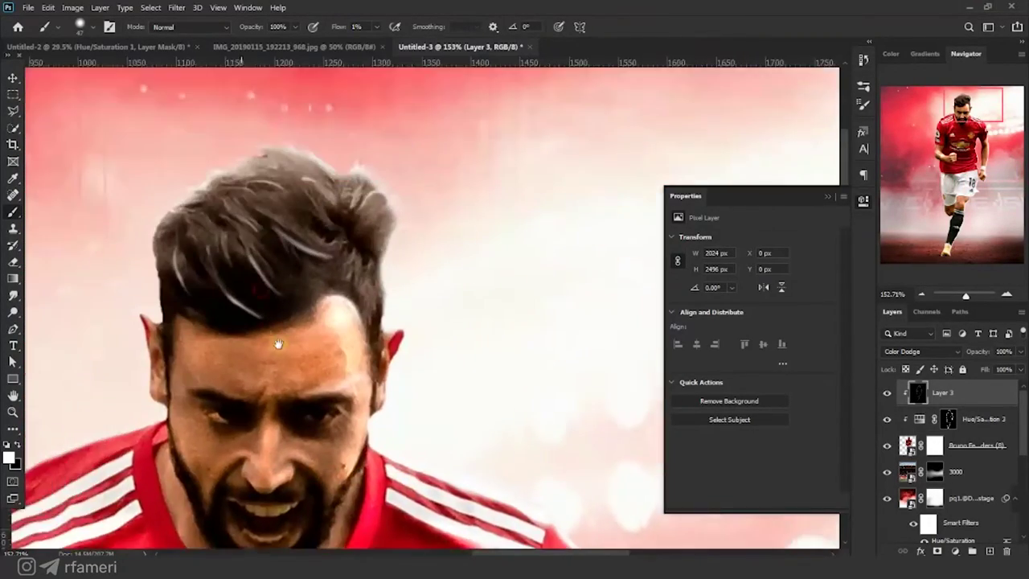
scroll(345, 233, up, 3)
drag(374, 193, 335, 234)
drag(292, 208, 278, 160)
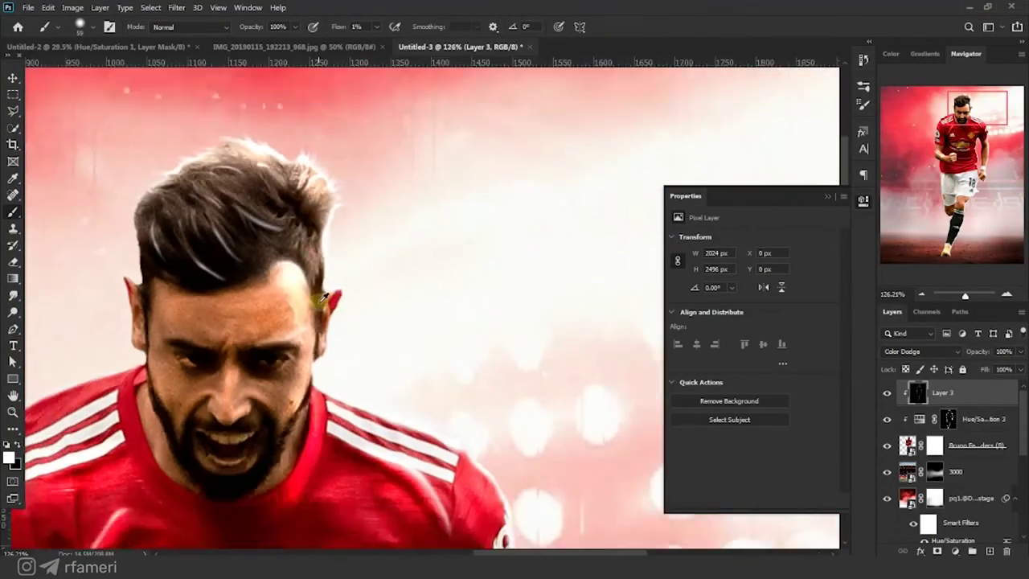
Compare the whole poster with the glow and rim-light layers hidden and shown
key(ctrl+0)
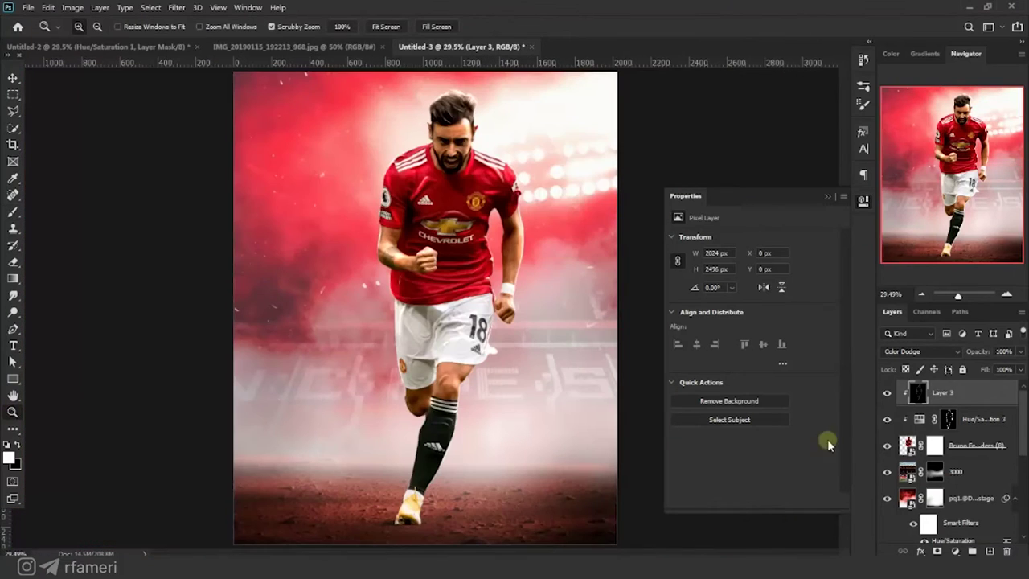
click(885, 397)
click(885, 396)
click(887, 415)
click(887, 394)
click(886, 394)
Add an Exposure adjustment clipped directly above the player layer and lower its exposure to -3.84
click(944, 441)
click(955, 551)
click(956, 398)
mouse_move(708, 267)
mouse_down()
mouse_move(696, 265)
mouse_move(707, 271)
mouse_up()
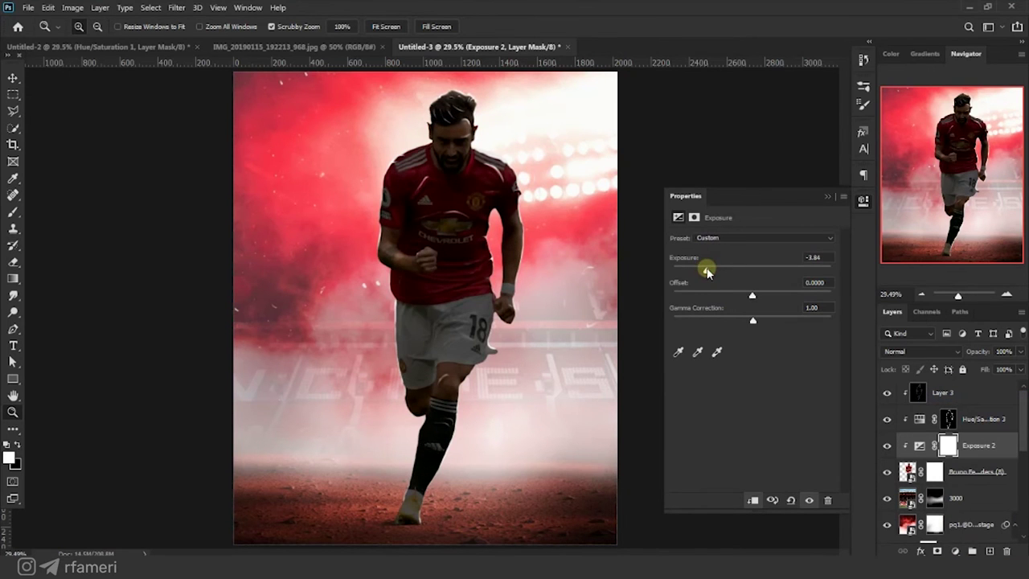
Brush the darkening off the head and shoulder facing the stadium lights, using black at 12% flow on the Exposure mask
scroll(476, 142, up, 2)
drag(335, 28, 341, 29)
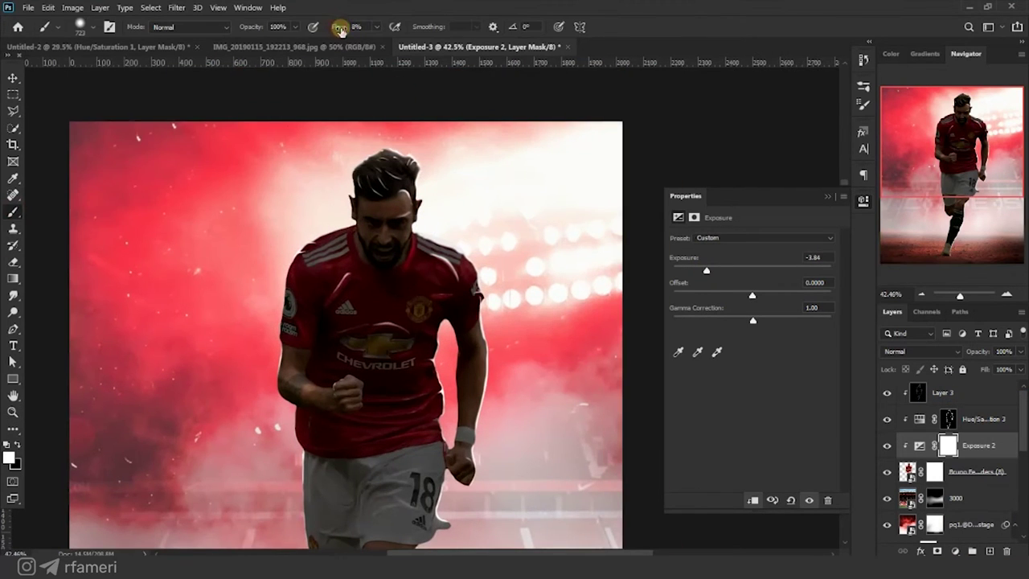
click(476, 229)
drag(487, 227, 472, 231)
drag(473, 247, 469, 129)
drag(513, 265, 519, 329)
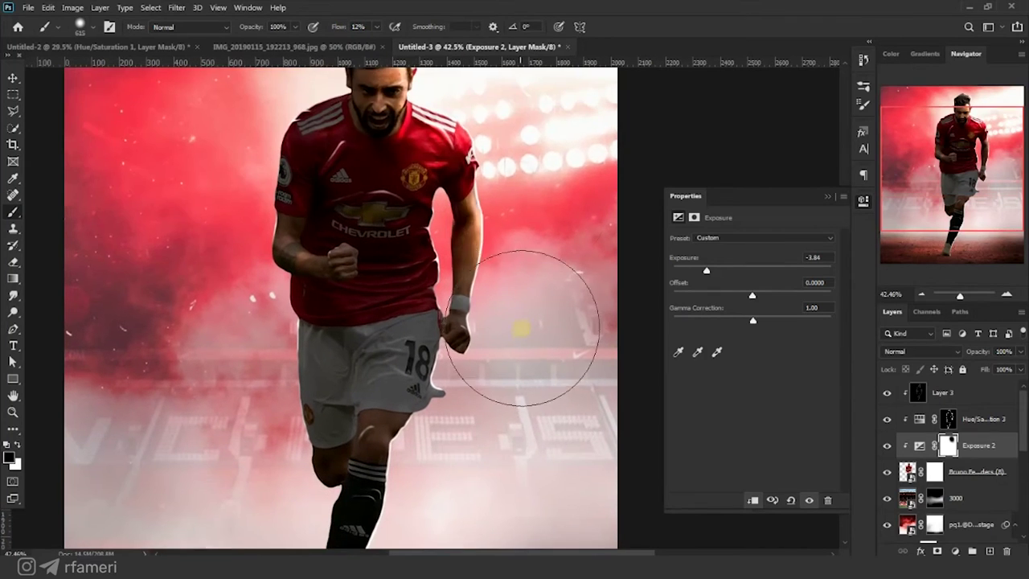
Remove the darkening from the lit parts of the leg, shorts, arms and torso with black strokes on the Exposure mask
drag(487, 470, 483, 341)
drag(479, 272, 409, 487)
drag(450, 373, 476, 278)
drag(482, 188, 541, 307)
mouse_move(351, 239)
mouse_down()
mouse_move(358, 214)
mouse_move(330, 331)
mouse_up()
drag(342, 162, 327, 342)
mouse_move(318, 201)
mouse_down()
mouse_move(294, 250)
mouse_move(378, 183)
mouse_up()
drag(414, 148, 383, 209)
drag(410, 318, 445, 267)
drag(470, 322, 450, 251)
mouse_move(439, 323)
mouse_down()
mouse_move(435, 295)
mouse_move(359, 315)
mouse_move(361, 347)
mouse_up()
Refine the Exposure mask over the raised fist, shirt folds and shoulder with black strokes at 1% flow
scroll(414, 315, up, 4)
scroll(359, 315, up, 4)
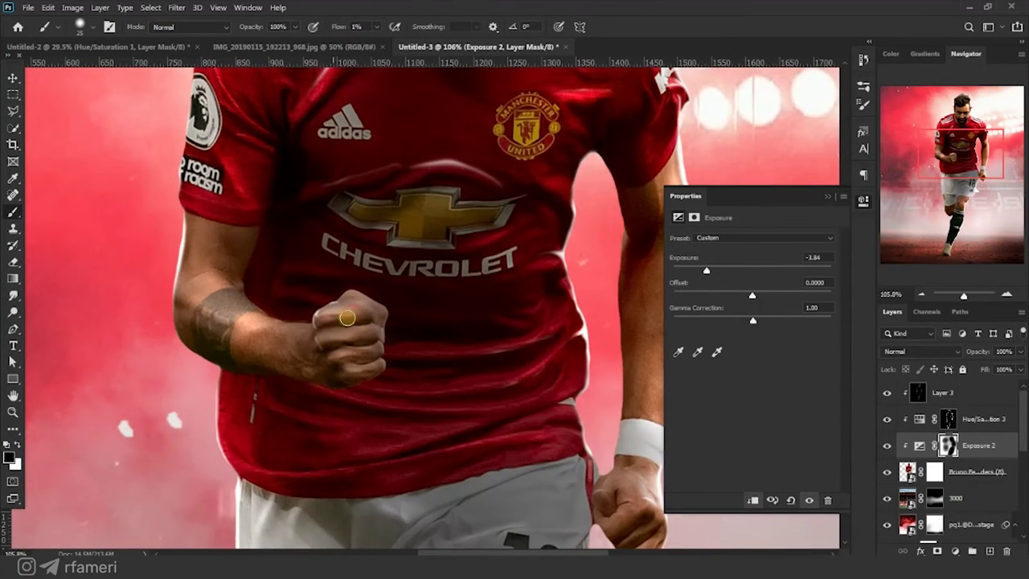
scroll(339, 336, down, 3)
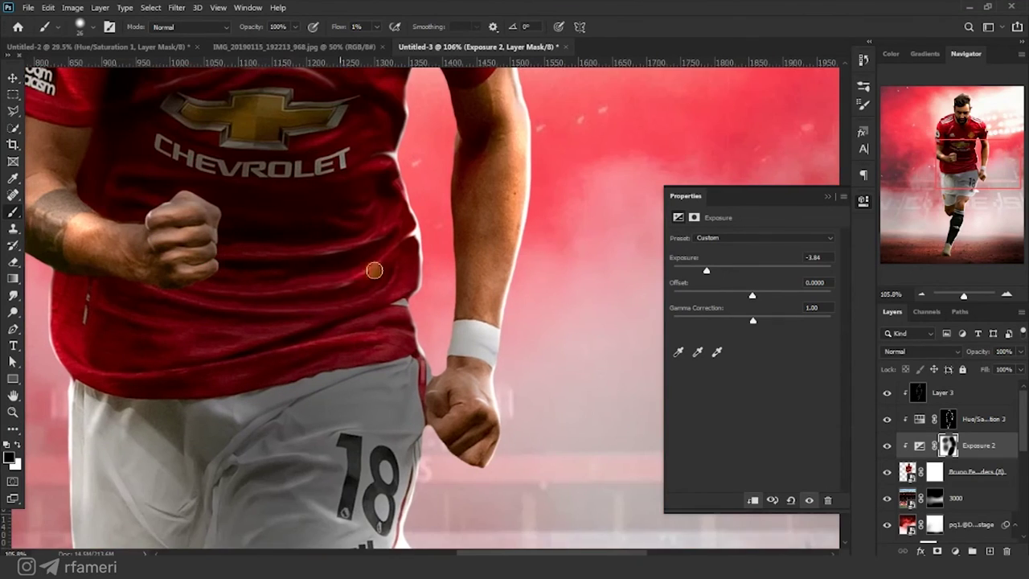
scroll(338, 256, down, 4)
scroll(338, 255, up, 3)
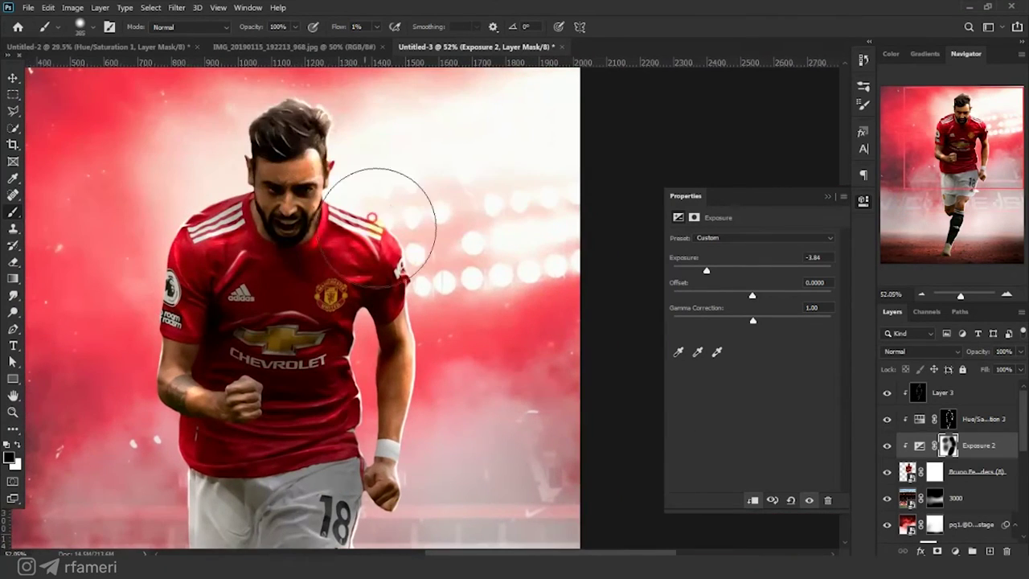
scroll(206, 211, down, 10)
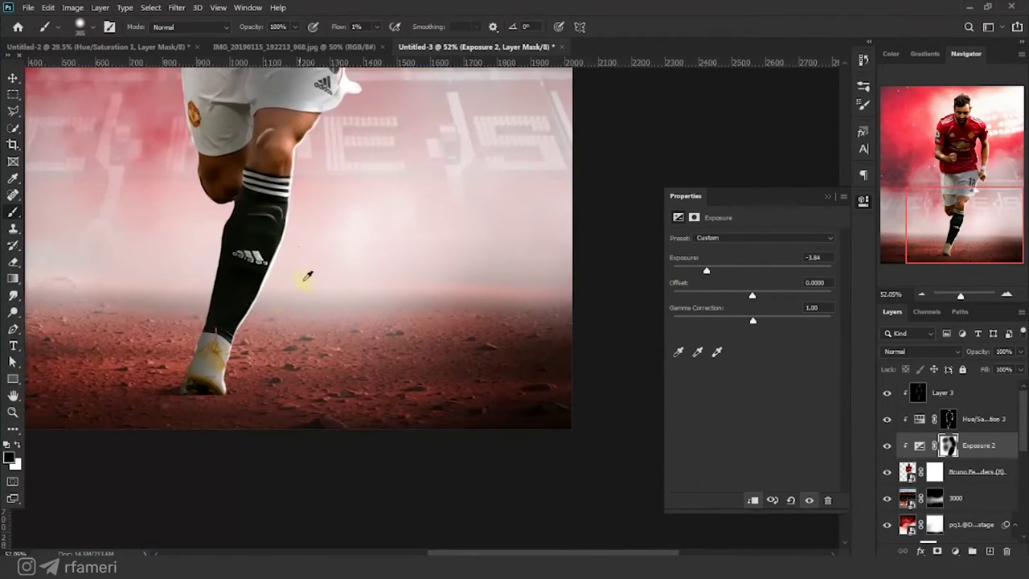
scroll(651, 320, down, 3)
Add a Hue/Saturation adjustment clipped directly above the player layer and reduce saturation to -28
click(976, 472)
click(955, 551)
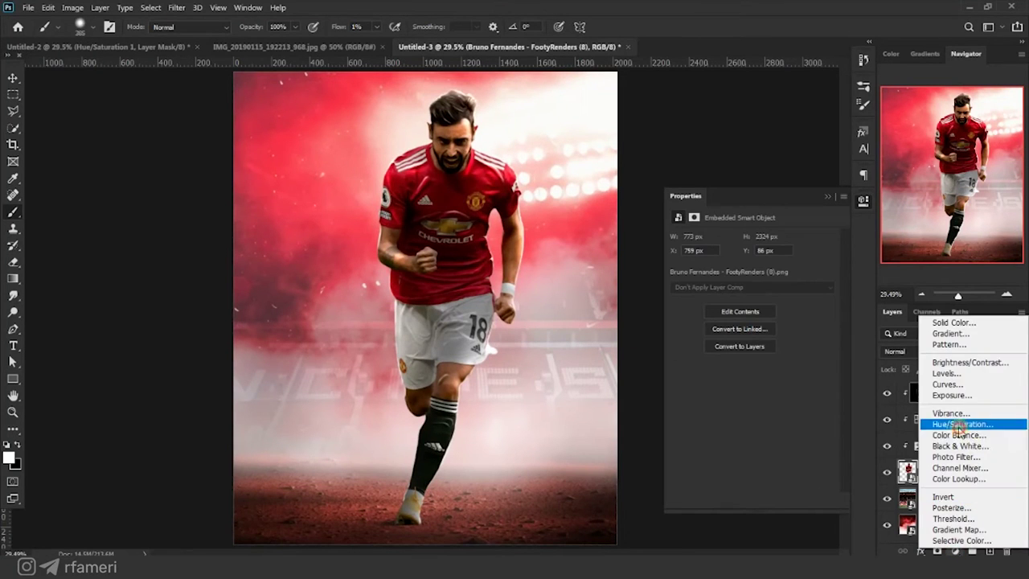
click(925, 423)
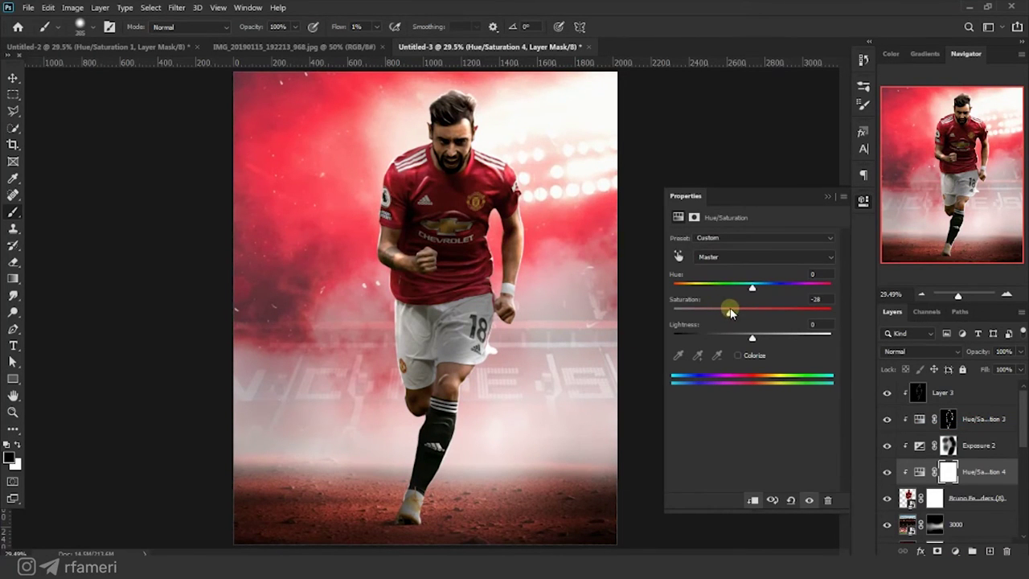
Soften the painted knee highlight with a smaller black brush on the rim-light Hue/Saturation mask
click(948, 418)
scroll(408, 394, up, 8)
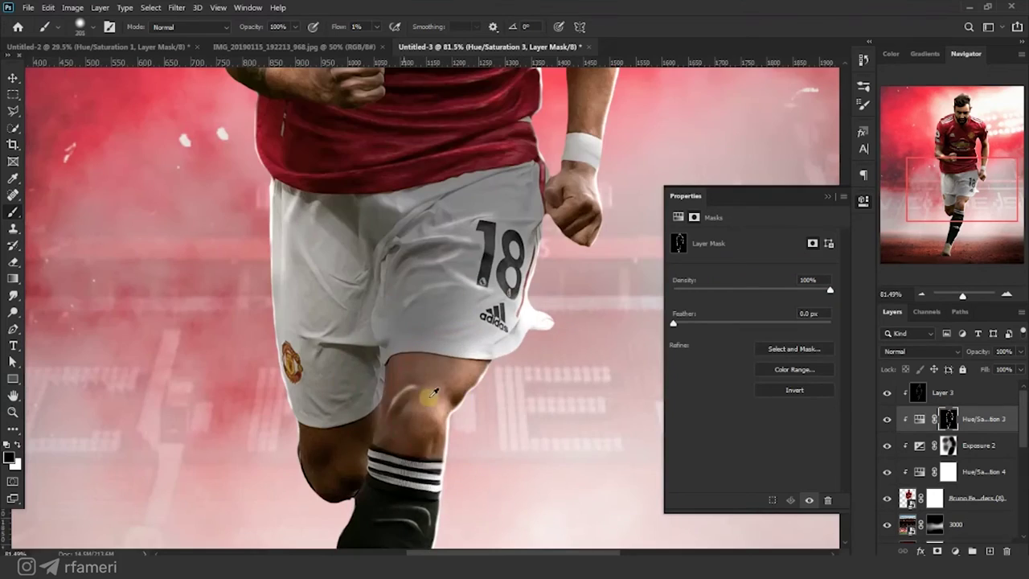
key(bracketleft)
key(bracketleft)
key(bracketleft)
key(bracketleft)
mouse_move(437, 281)
mouse_down()
mouse_move(443, 395)
mouse_move(449, 354)
mouse_move(460, 447)
mouse_up()
Soften the rim-light highlights around the shirt's shoulder stripes and chest folds with black on the Hue/Saturation mask
drag(370, 310, 198, 265)
drag(472, 204, 393, 360)
drag(185, 237, 357, 297)
scroll(275, 289, up, 3)
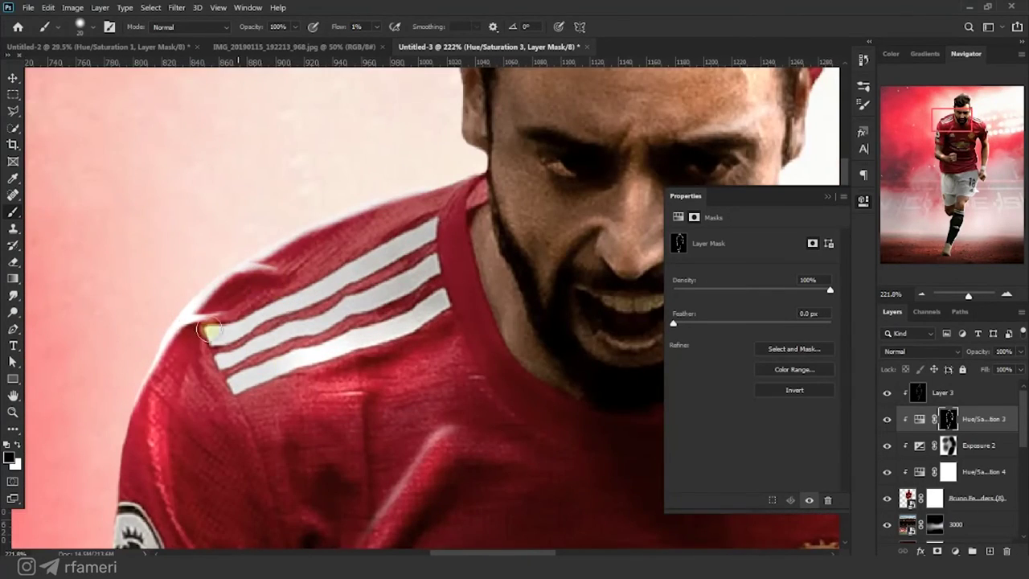
scroll(209, 330, down, 1)
drag(415, 426, 374, 303)
drag(393, 406, 306, 161)
Soften the sock's fold highlights with black on the Hue/Saturation mask and fit the whole poster in view
scroll(356, 310, down, 3)
drag(356, 418, 342, 152)
scroll(345, 269, down, 3)
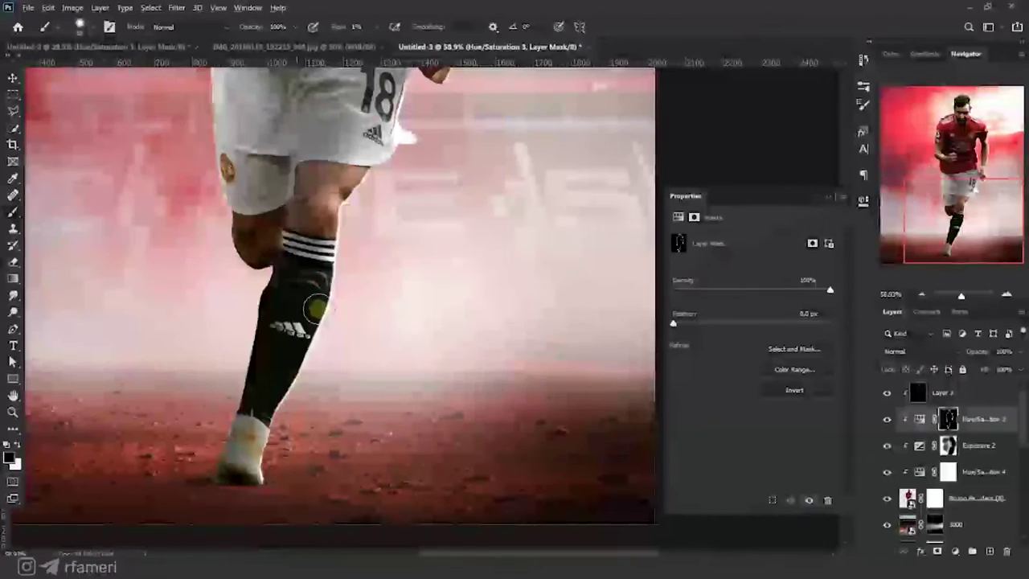
drag(316, 309, 299, 312)
scroll(272, 262, down, 3)
click(12, 412)
right_click(577, 330)
click(602, 340)
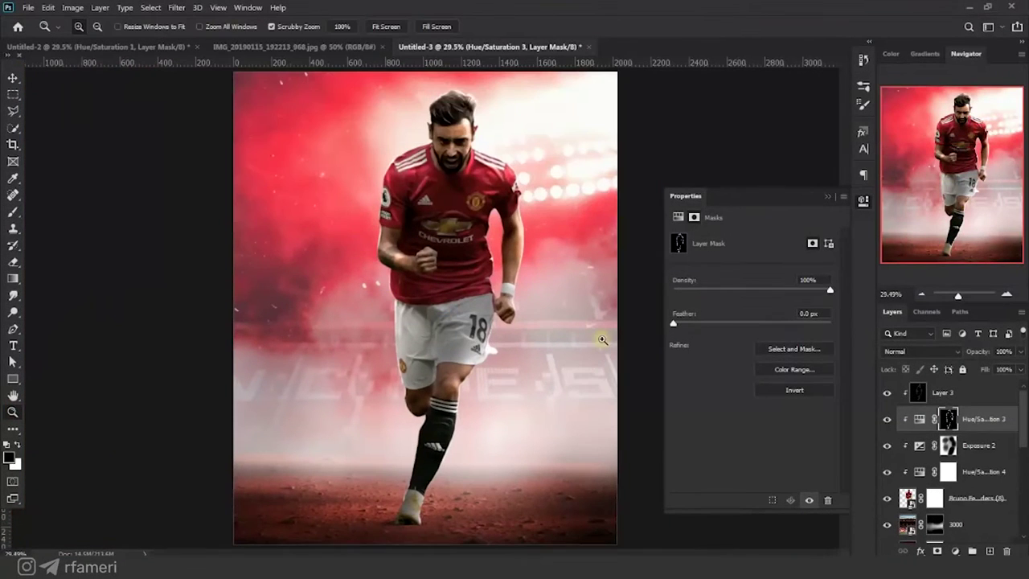
Compare the player's lighting layers on and off, and set the clipped Exposure adjustment to -1.55
click(886, 395)
click(889, 450)
click(889, 450)
click(917, 448)
drag(708, 270, 734, 279)
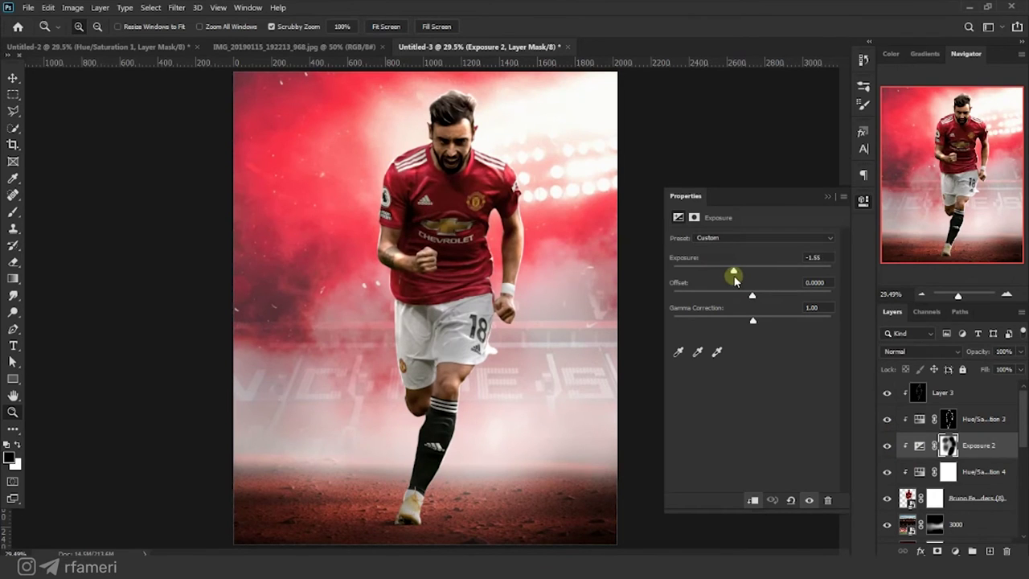
Add an Exposure adjustment beneath the player layer, set exposure to -8.57, and invert its mask
click(828, 199)
scroll(969, 445, down, 3)
click(959, 550)
click(945, 394)
mouse_move(752, 270)
mouse_down()
mouse_move(692, 266)
mouse_move(707, 268)
mouse_up()
key(ctrl+i)
Paint a dark contact shadow on the ground under the boot with white on the new Exposure mask
key(b)
scroll(426, 460, up, 3)
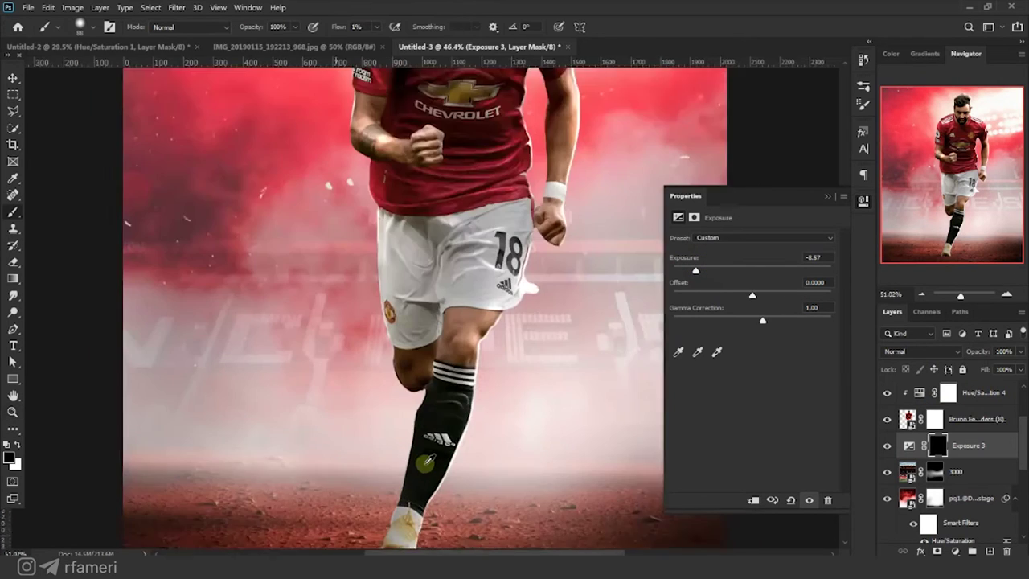
scroll(426, 460, up, 5)
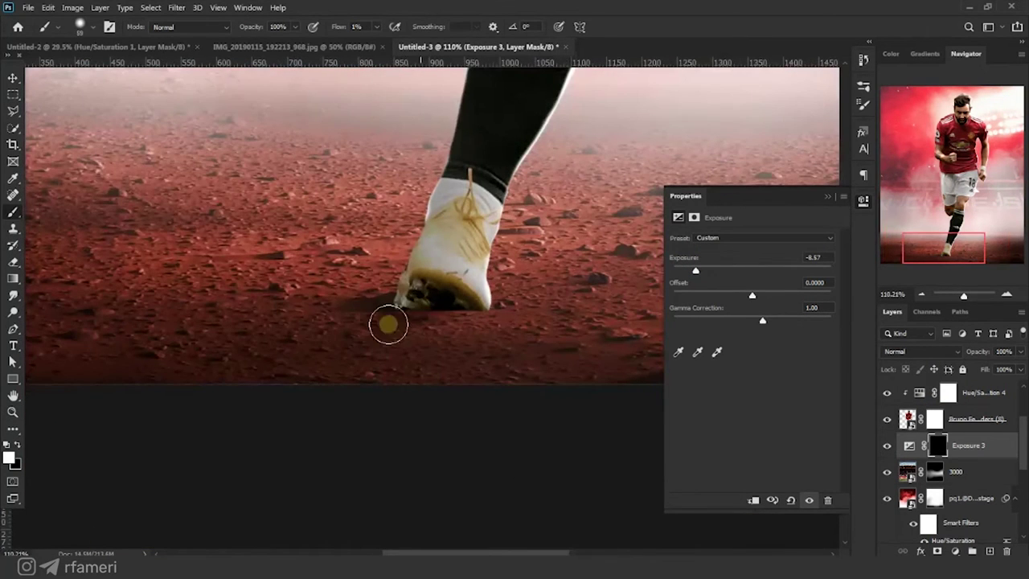
mouse_move(428, 344)
mouse_down()
mouse_move(475, 306)
mouse_move(247, 399)
mouse_move(459, 304)
mouse_move(403, 310)
mouse_move(411, 329)
mouse_move(166, 384)
mouse_up()
right_click(351, 258)
drag(432, 276, 436, 276)
click(452, 301)
Extend the boot's cast shadow diagonally to the poster's lower edge and trim its outline with black at 25% flow
mouse_move(329, 243)
mouse_down()
mouse_move(246, 292)
mouse_move(130, 323)
mouse_up()
drag(108, 320, 262, 266)
drag(609, 331, 380, 366)
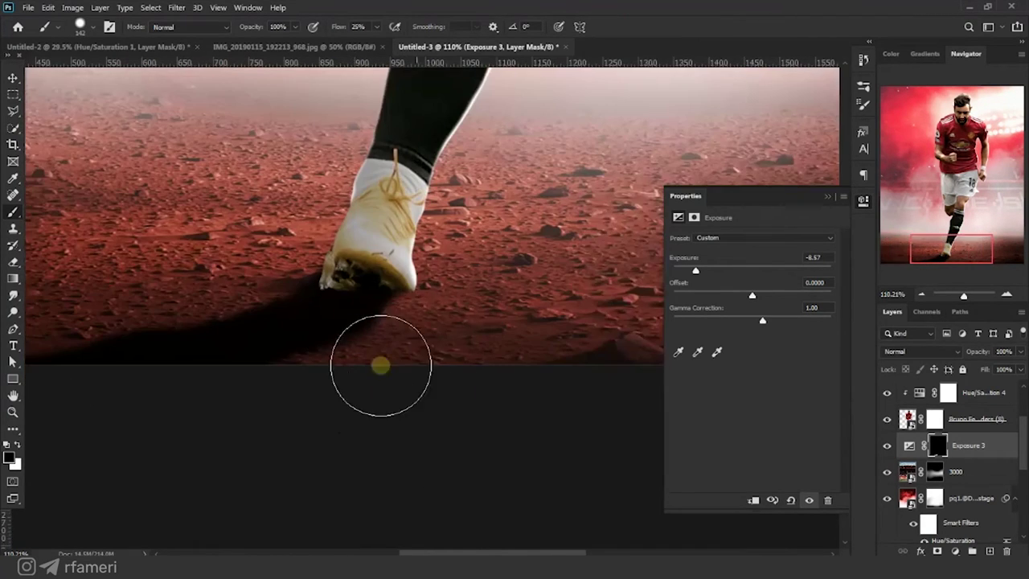
scroll(368, 324, down, 5)
drag(367, 324, 370, 388)
scroll(370, 389, down, 1)
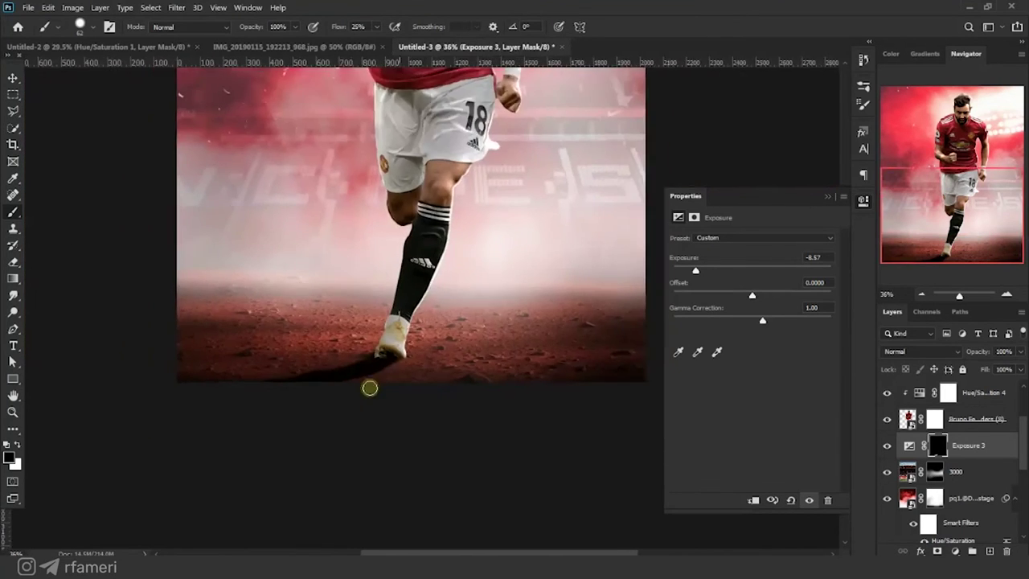
scroll(369, 389, up, 4)
scroll(375, 392, down, 3)
key(z)
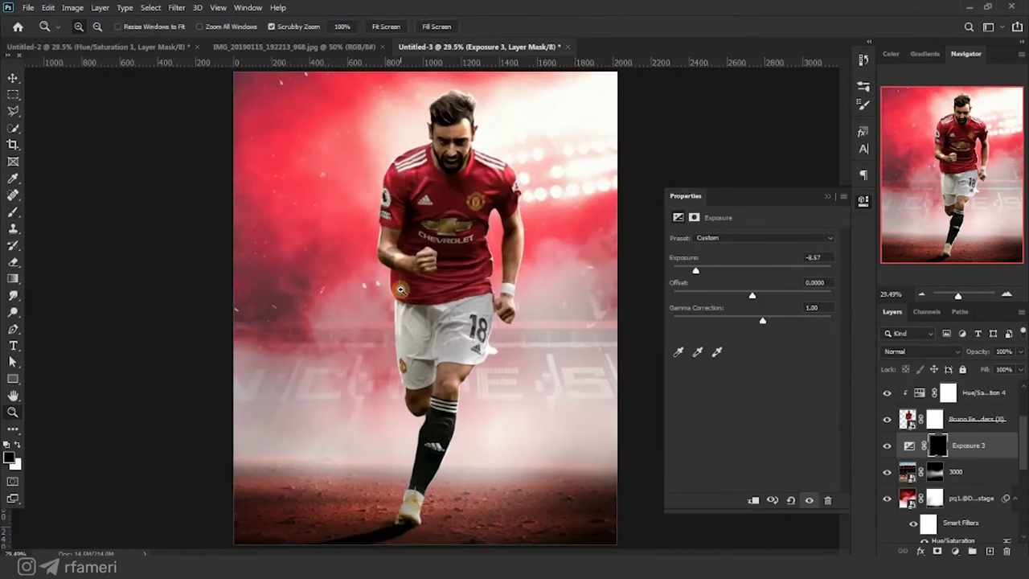
scroll(997, 471, up, 3)
Add a Multiply layer clipped directly above the player and fill it with the mode's neutral white
click(973, 403)
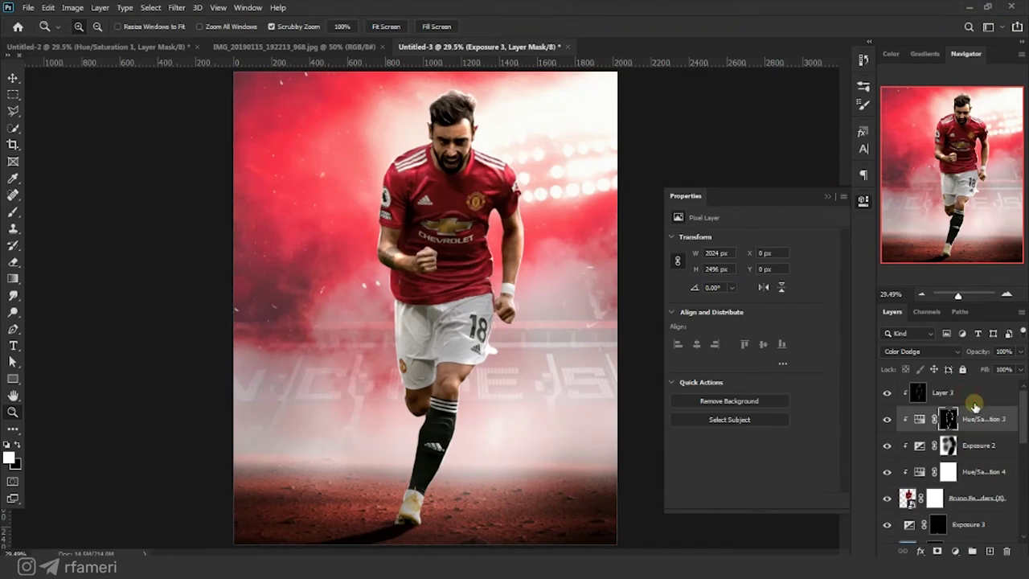
click(972, 489)
key(ctrl+shift+n)
click(459, 236)
click(455, 241)
click(611, 157)
Try to darken the shaded edge of the sock with a black brush on the Multiply layer
key(b)
scroll(375, 305, up, 5)
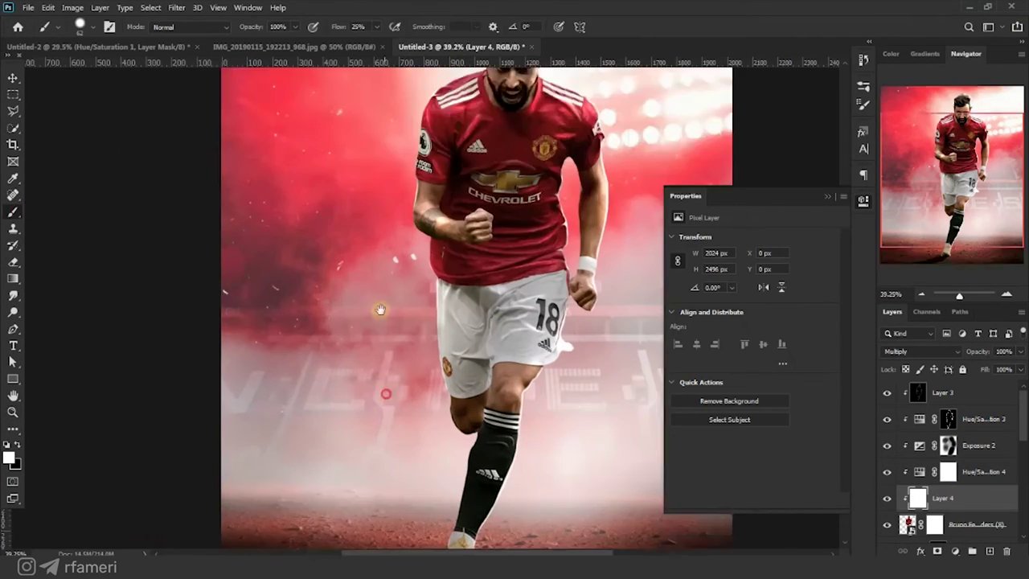
scroll(469, 245, up, 2)
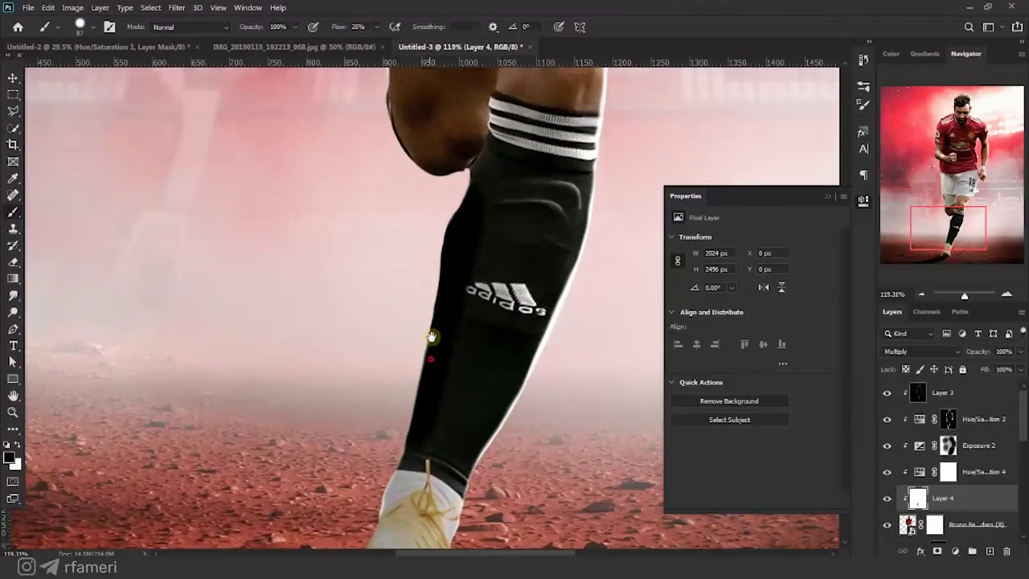
scroll(443, 287, down, 2)
Adjust the brush hardness and shade the boot's sole and lower edge with black on the Multiply layer
right_click(487, 245)
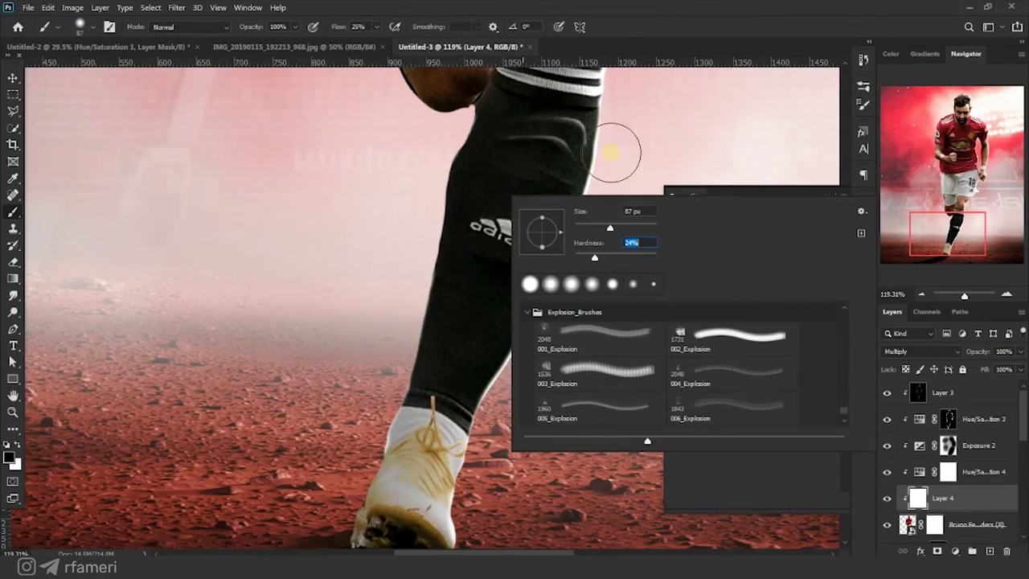
click(567, 113)
mouse_move(389, 421)
mouse_down()
mouse_move(402, 331)
mouse_move(375, 386)
mouse_up()
drag(478, 215, 394, 243)
key(shift+0)
key(shift+1)
drag(361, 316, 415, 322)
drag(266, 427, 317, 340)
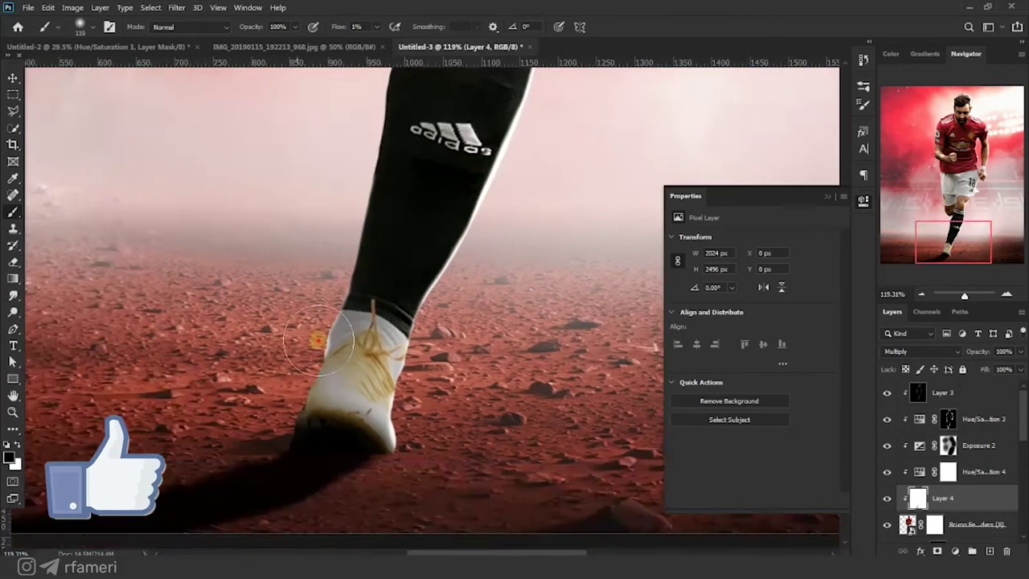
Shade the sock, the knee and the back leg below the shorts with black on the Multiply layer
drag(467, 153, 368, 445)
drag(362, 275, 406, 278)
drag(437, 115, 353, 265)
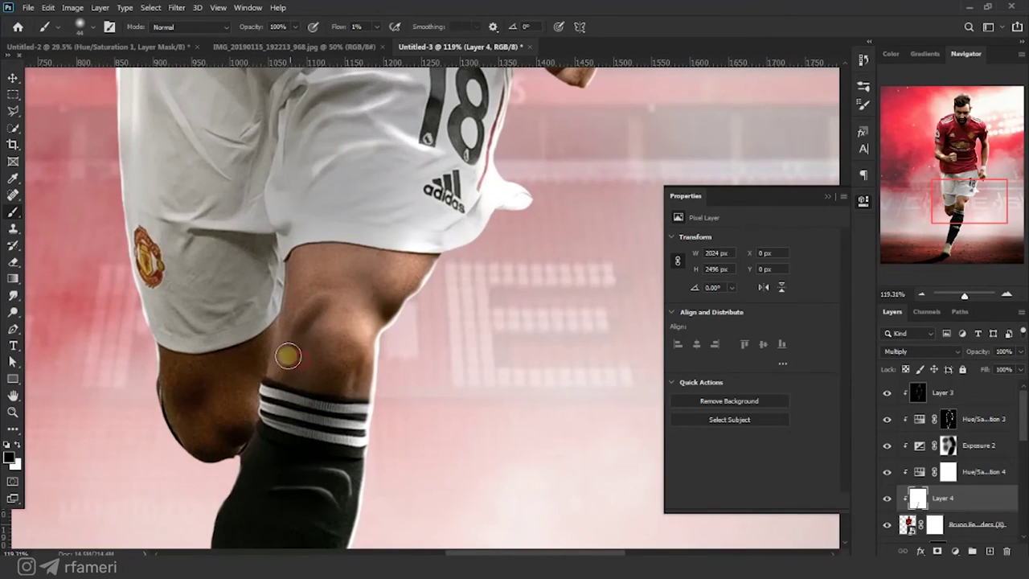
drag(285, 257, 301, 294)
drag(261, 298, 253, 298)
Deepen the shadows on the shorts and the shirt front with black at 8% flow
drag(357, 175, 292, 278)
drag(291, 278, 304, 278)
mouse_move(273, 241)
mouse_down()
mouse_move(217, 184)
mouse_move(314, 375)
mouse_up()
drag(487, 160, 434, 312)
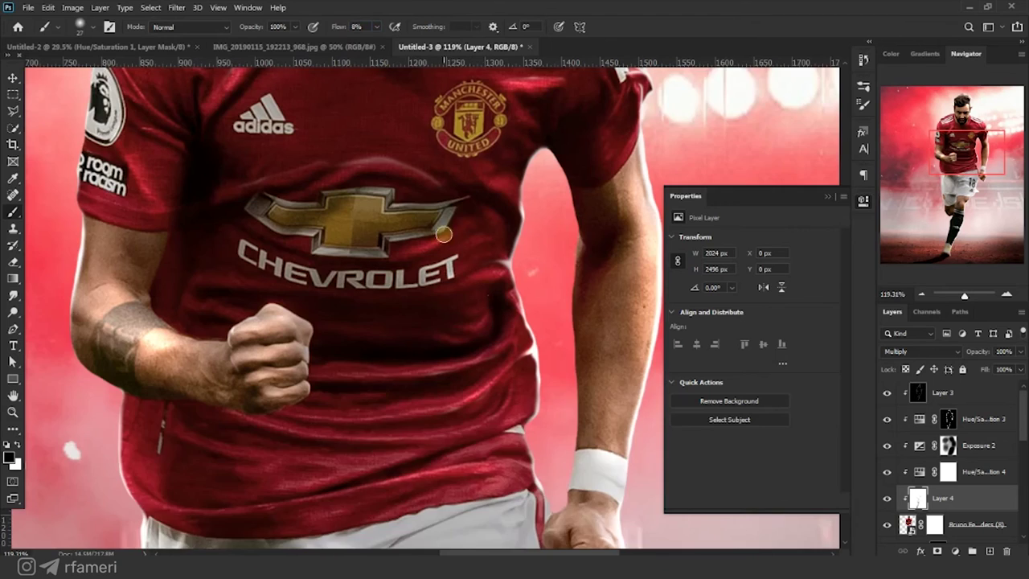
Paint a soft shadow down the inner side of the lowered arm from the sleeve on the Multiply layer
drag(563, 209, 469, 283)
drag(469, 284, 498, 283)
drag(503, 388, 477, 232)
drag(491, 337, 471, 199)
drag(472, 217, 476, 345)
key(x)
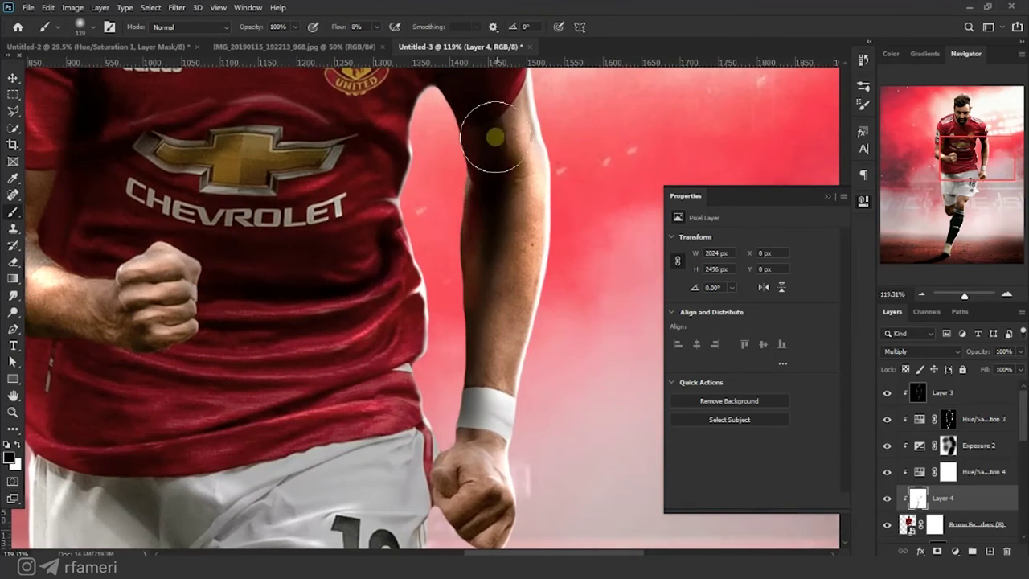
drag(466, 201, 407, 481)
key(x)
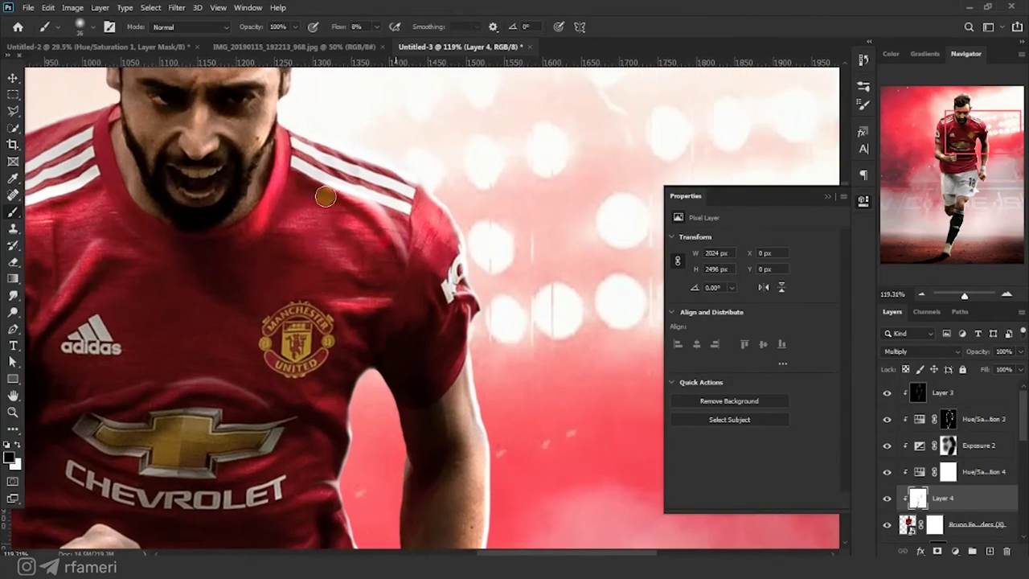
Refine the shading on the shirt's shoulder and chest with black and white on the Multiply layer
drag(287, 170, 458, 140)
drag(333, 305, 327, 356)
key(x)
drag(341, 294, 278, 295)
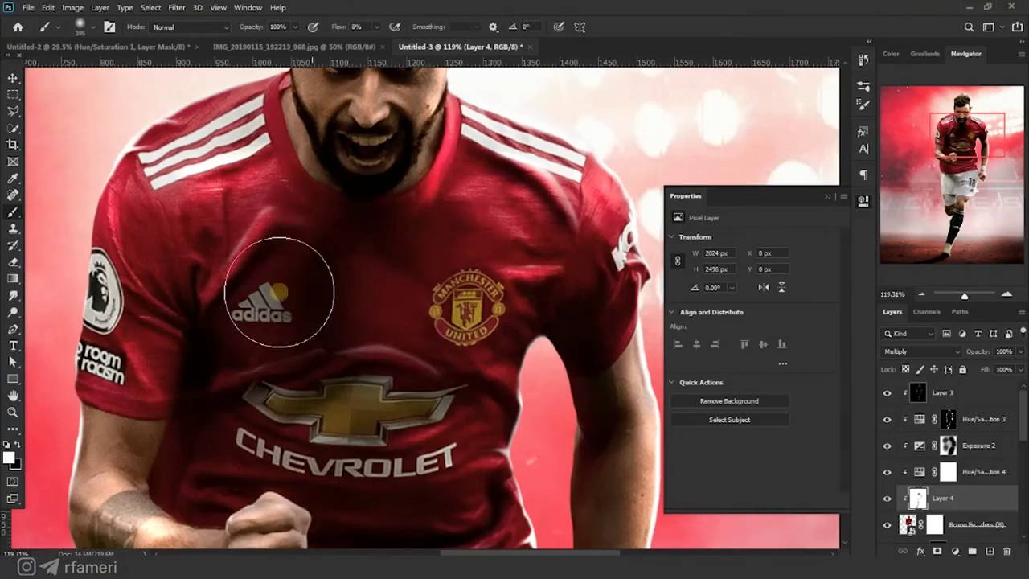
drag(266, 450, 354, 154)
drag(306, 525, 331, 388)
drag(402, 89, 362, 531)
drag(397, 264, 368, 264)
Deepen the shadows around the player's eyes with black on the Multiply layer
scroll(424, 185, up, 4)
drag(424, 185, 379, 315)
key(x)
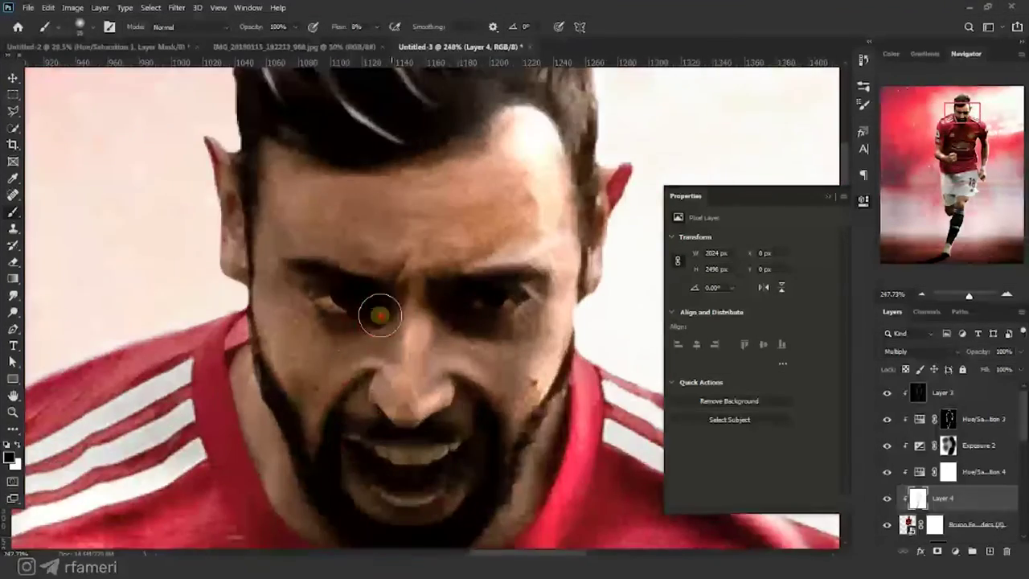
scroll(444, 386, down, 6)
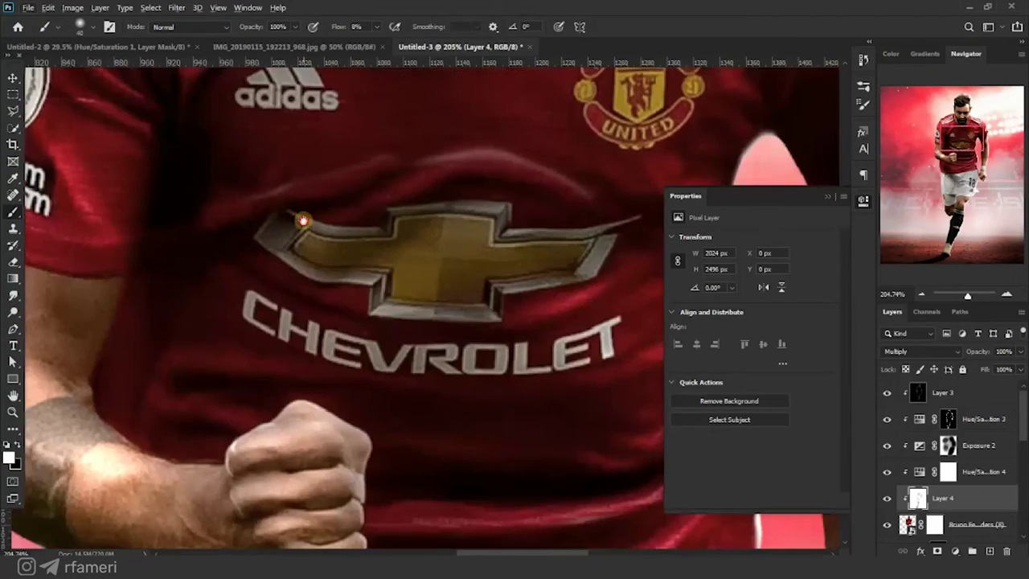
Touch up the shading around the shirt's sponsor emblem and darken the side of the hair on the Multiply layer
key(x)
drag(322, 170, 248, 188)
key(x)
drag(353, 113, 241, 499)
key(x)
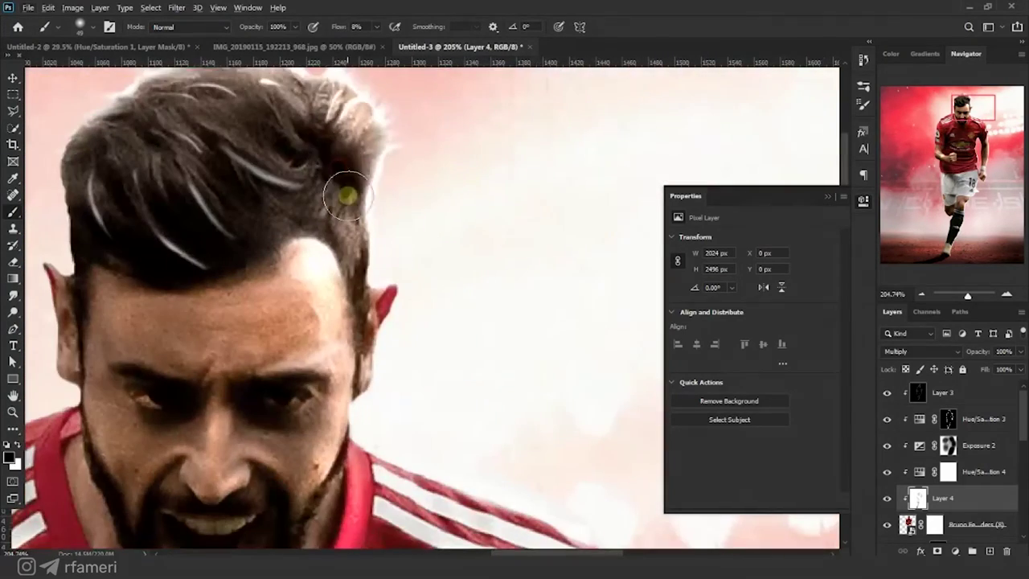
drag(347, 195, 500, 189)
scroll(205, 260, down, 10)
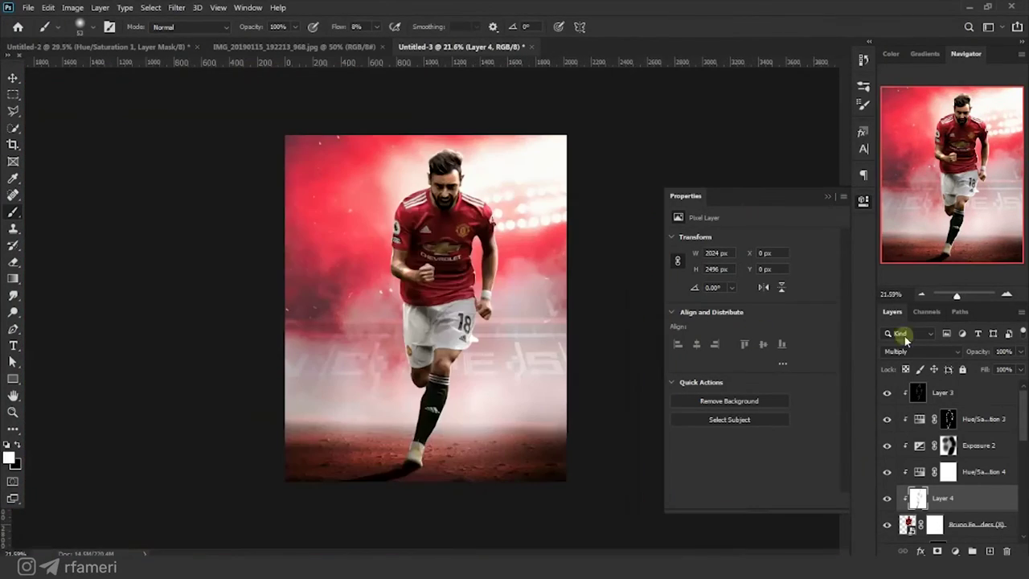
Touch up the rim light along the inner edge of the lowered arm on the Hue/Saturation 3 layer mask
click(947, 418)
scroll(528, 188, up, 10)
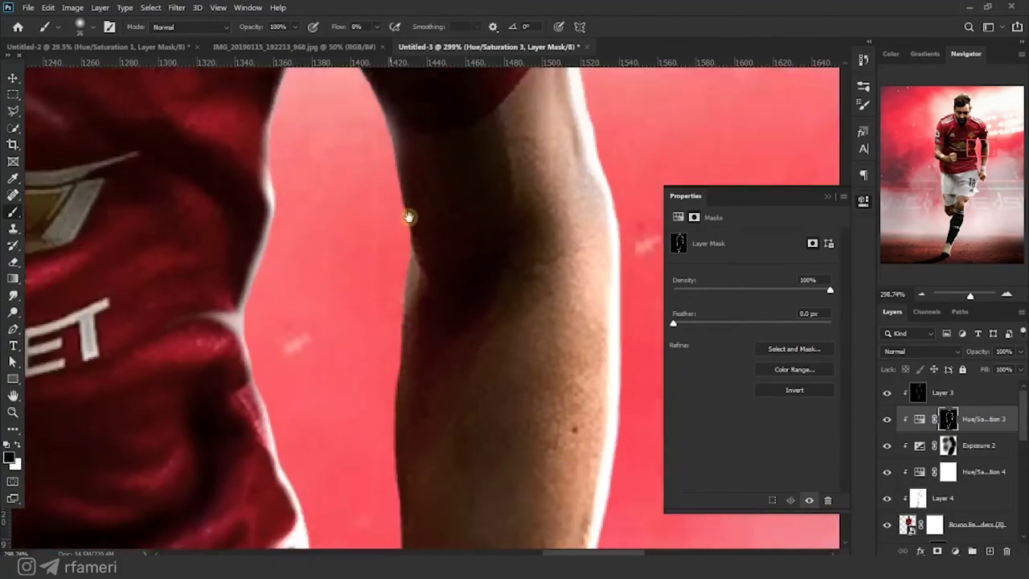
drag(410, 217, 447, 69)
key(x)
drag(478, 189, 413, 246)
key(x)
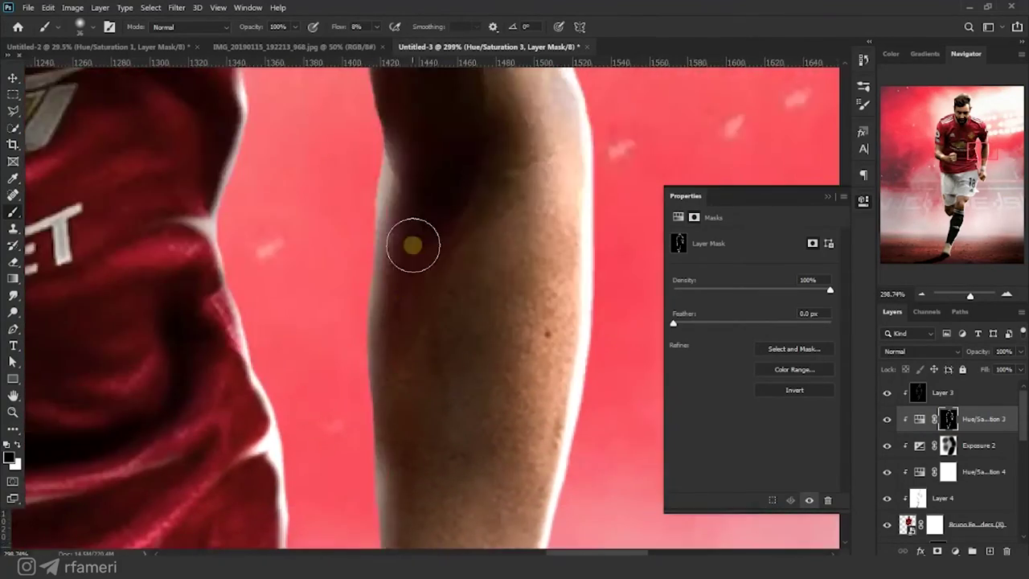
scroll(417, 193, down, 3)
key(z)
drag(412, 326, 20, 404)
key(ctrl+0)
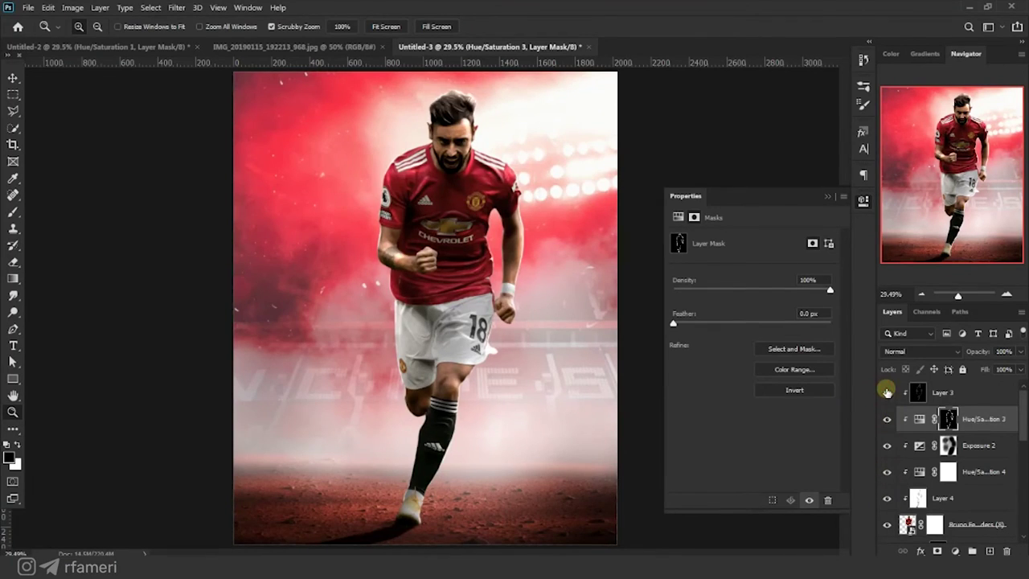
Brush soft white highlights over the face with a larger brush on Layer 3, the Color Dodge layer
click(931, 393)
drag(460, 127, 554, 137)
key(b)
key(])
key(])
key(])
key(])
key(])
drag(285, 315, 237, 259)
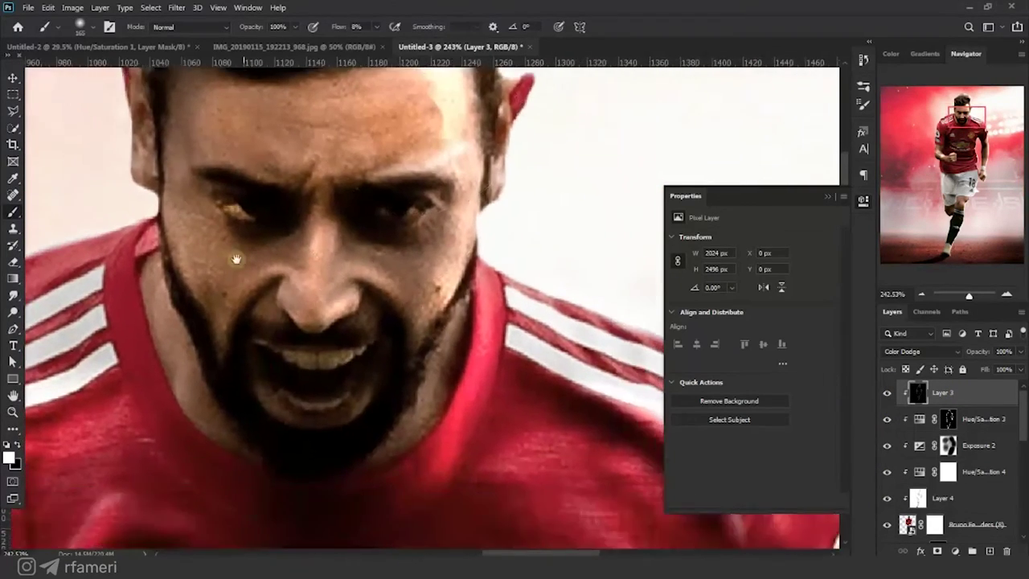
Undo the latest highlight stroke on the face and touch up the eye area on the Multiply layer
key(ctrl+0)
key(z)
drag(475, 125, 572, 134)
click(13, 212)
drag(350, 244, 188, 232)
key(ctrl+z)
click(945, 499)
mouse_move(363, 213)
mouse_down()
mouse_move(225, 232)
mouse_move(327, 236)
mouse_up()
click(943, 393)
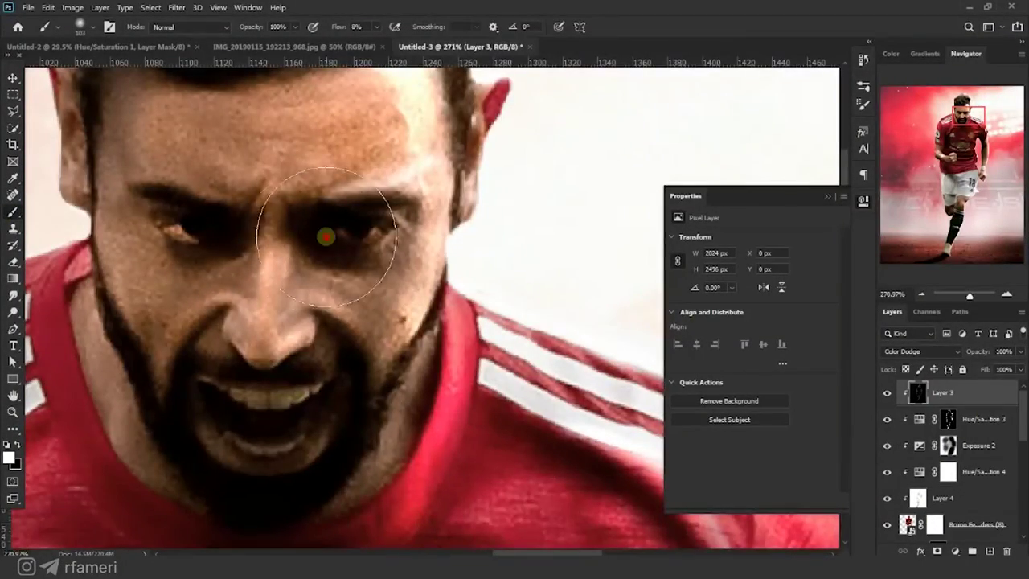
Zoom in on the boot and touch up its shading with black on Layer 4
scroll(406, 215, down, 5)
key(ctrl+0)
key(z)
mouse_move(405, 508)
mouse_down()
mouse_move(439, 406)
mouse_move(484, 402)
mouse_up()
key(b)
click(944, 498)
drag(375, 326, 469, 347)
key(z)
drag(421, 281, 349, 250)
key(ctrl+0)
click(827, 197)
scroll(996, 466, down, 2)
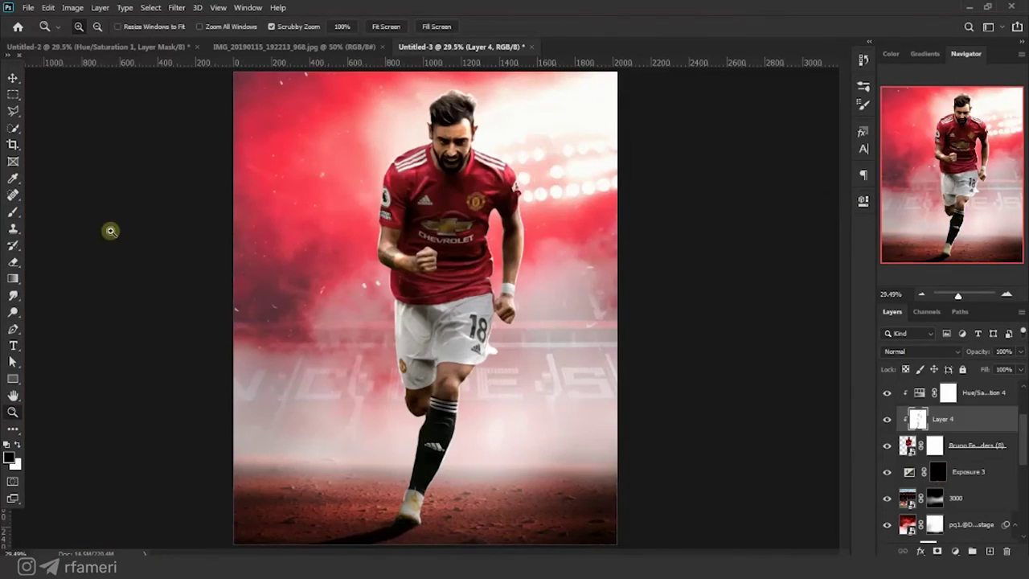
Paint the player's shadow further across the ground towards the poster's lower-left corner on the Exposure 3 mask
click(939, 471)
key(b)
key(z)
drag(337, 418, 408, 422)
key(b)
drag(368, 424, 354, 404)
scroll(354, 404, down, 1)
key(x)
mouse_move(287, 431)
mouse_down()
mouse_move(182, 459)
mouse_move(73, 466)
mouse_up()
drag(48, 482, 266, 446)
Trim the upper edge of the ground shadow with a soft black brush at 32% flow on the Exposure 3 mask
key(x)
right_click(526, 348)
click(627, 362)
drag(481, 362, 561, 360)
drag(378, 353, 484, 341)
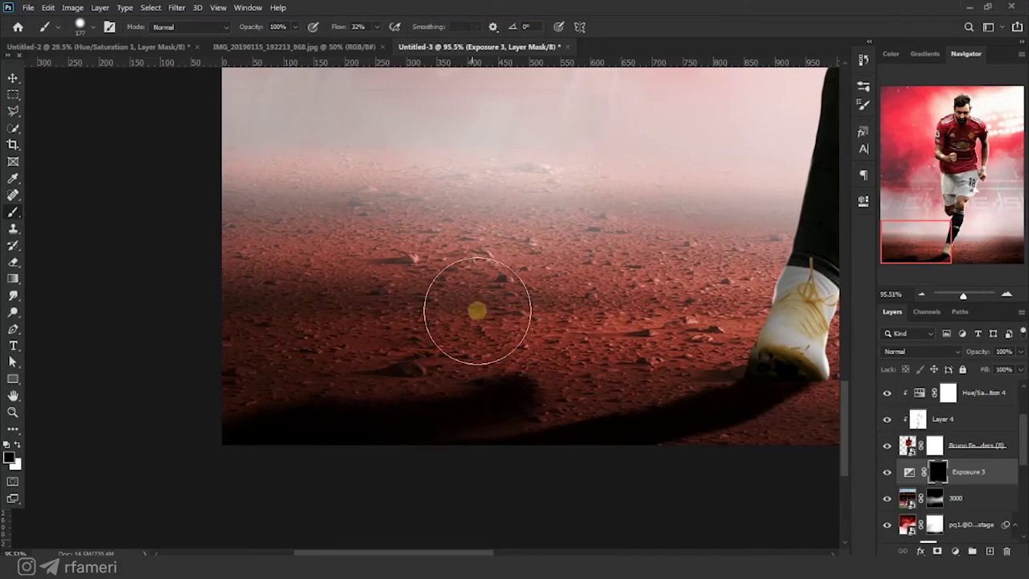
Round out the far part of the ground shadow with white and clean its edges with black on the Exposure 3 mask
key(x)
drag(512, 390, 528, 394)
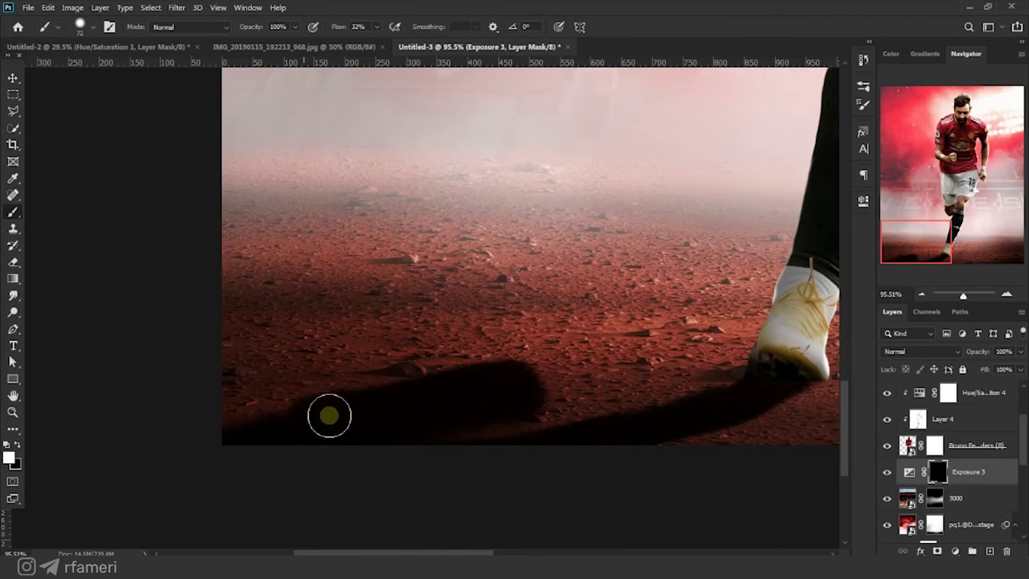
scroll(562, 330, down, 9)
scroll(347, 439, up, 2)
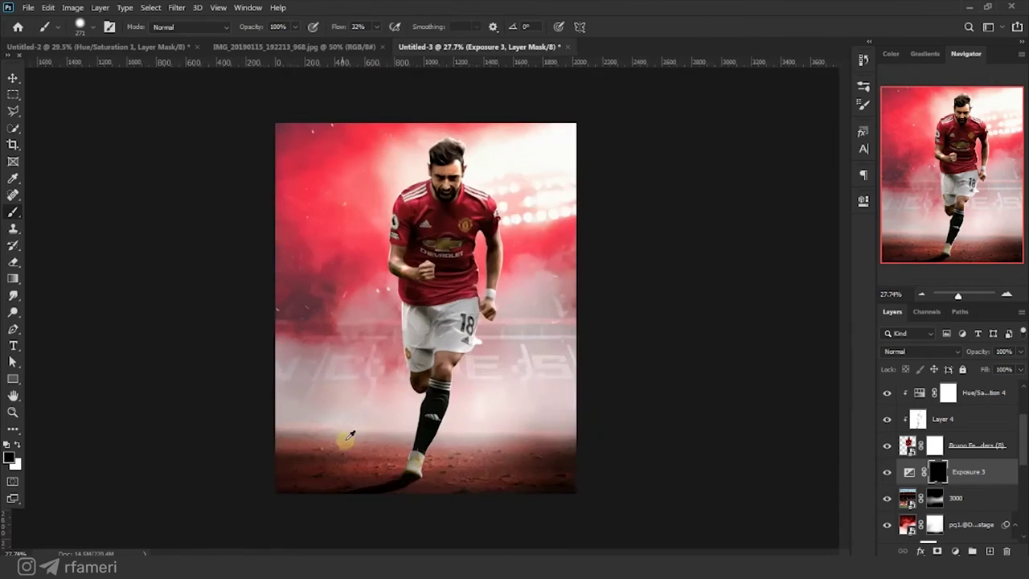
key(x)
drag(326, 526, 350, 526)
drag(295, 478, 340, 483)
scroll(341, 482, up, 4)
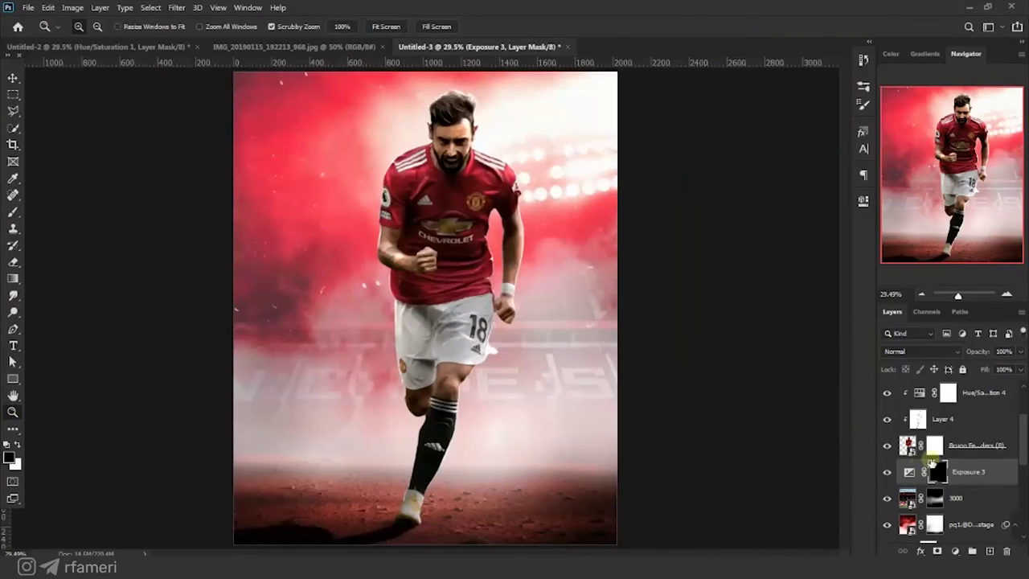
Select the Exposure 1 mask and flatten the brush into a wide, thin ellipse at 5% flow
scroll(931, 463, up, 3)
click(972, 392)
scroll(957, 466, down, 10)
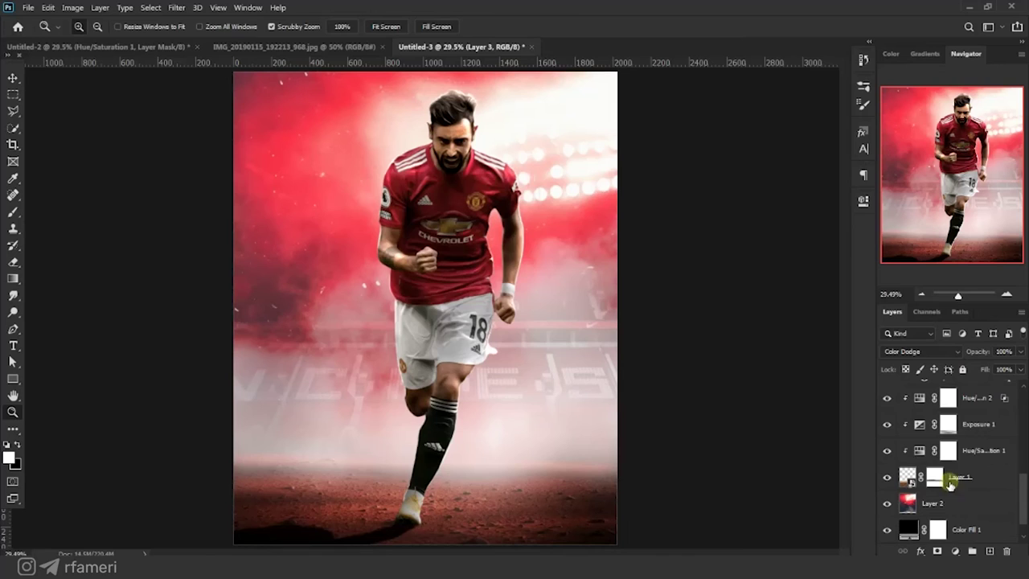
click(946, 424)
click(13, 212)
right_click(377, 230)
drag(416, 264, 415, 267)
drag(510, 264, 519, 263)
click(414, 488)
right_click(414, 454)
click(621, 32)
key(bracketright)
key(bracketright)
key(bracketright)
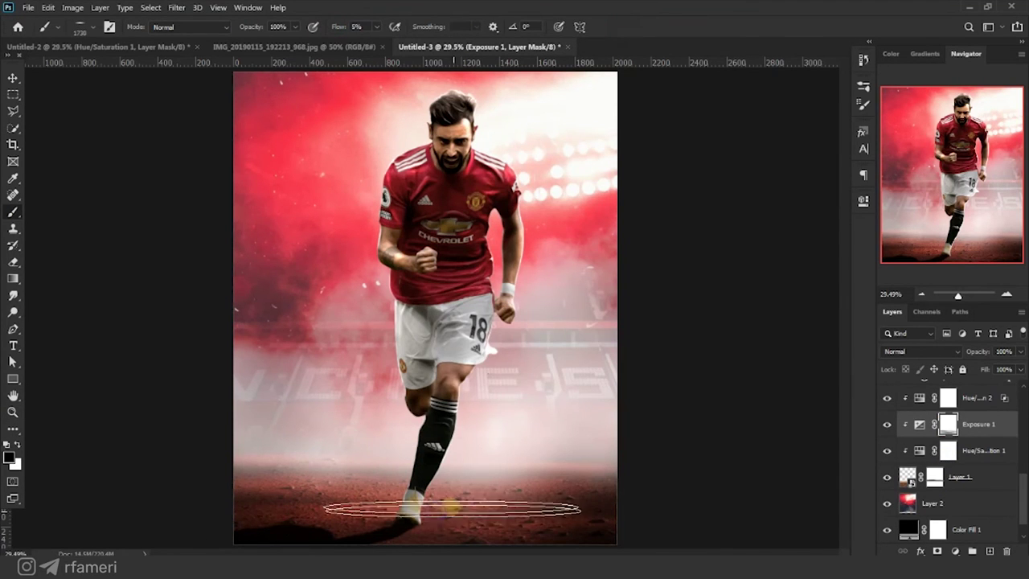
Brush along the ground's lower edge on the Exposure 1 mask, undo the last stroke and reduce the brush size
key(x)
scroll(423, 480, down, 4)
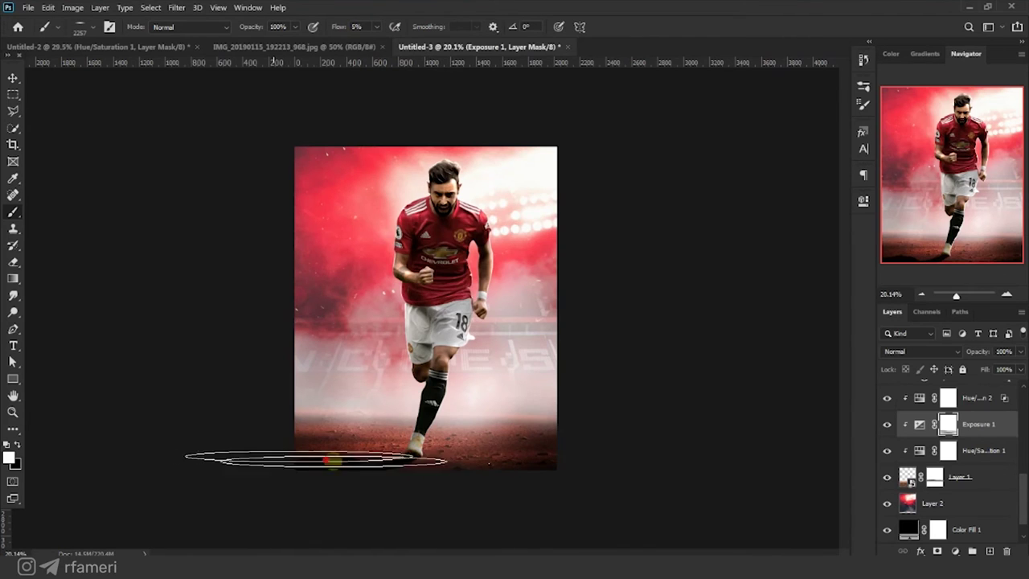
key(x)
drag(310, 462, 277, 472)
key(ctrl+z)
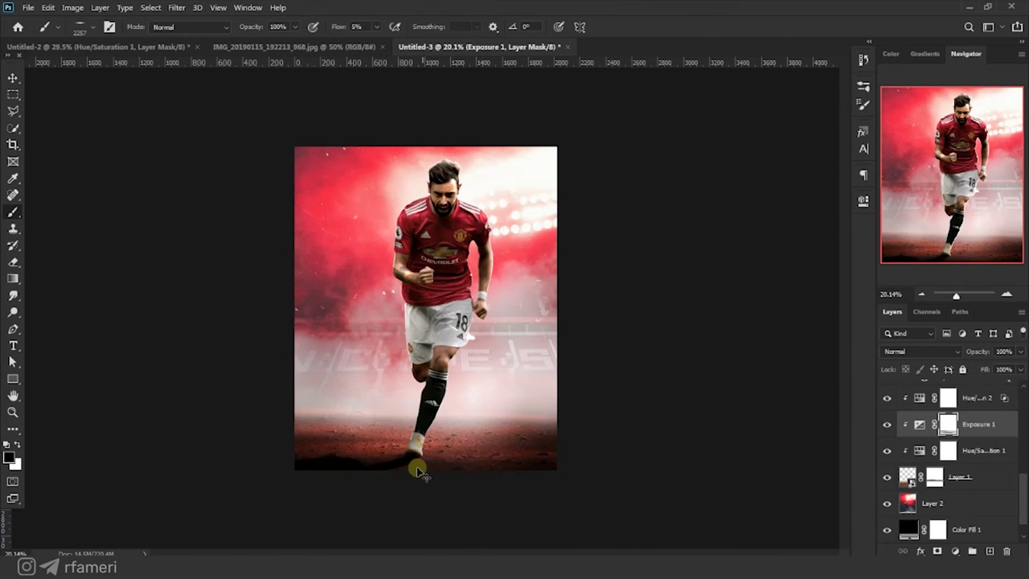
drag(425, 400, 336, 387)
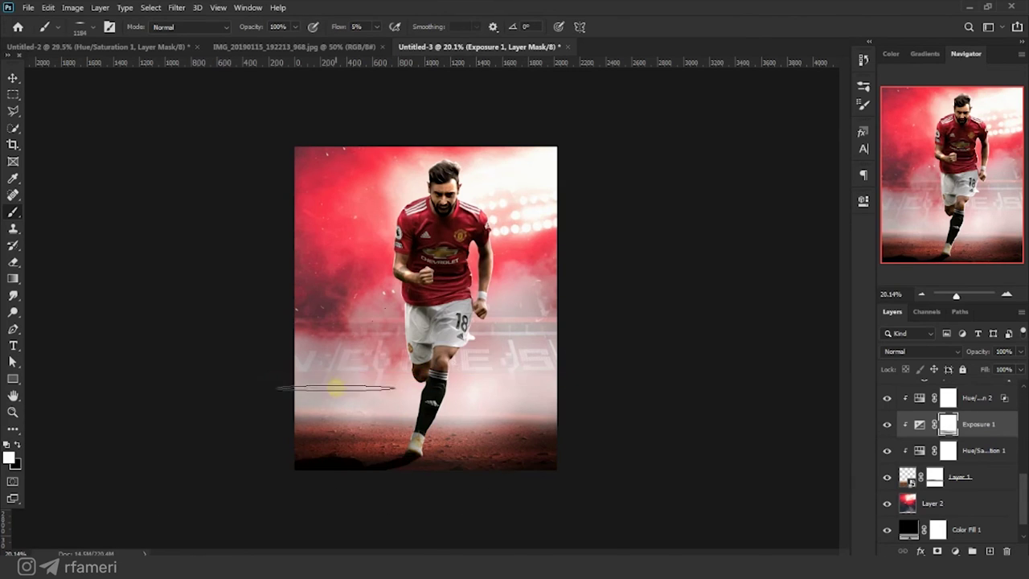
right_click(397, 363)
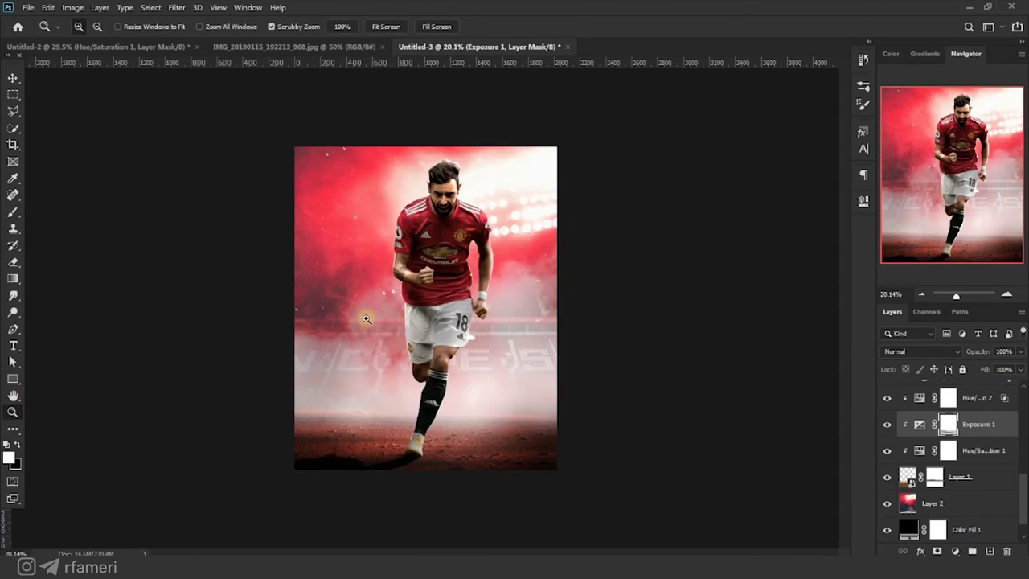
Add a new black-filled layer in Linear Dodge (Add) mode above the 3000 layer, behind the player
key(ctrl+0)
scroll(947, 420, up, 5)
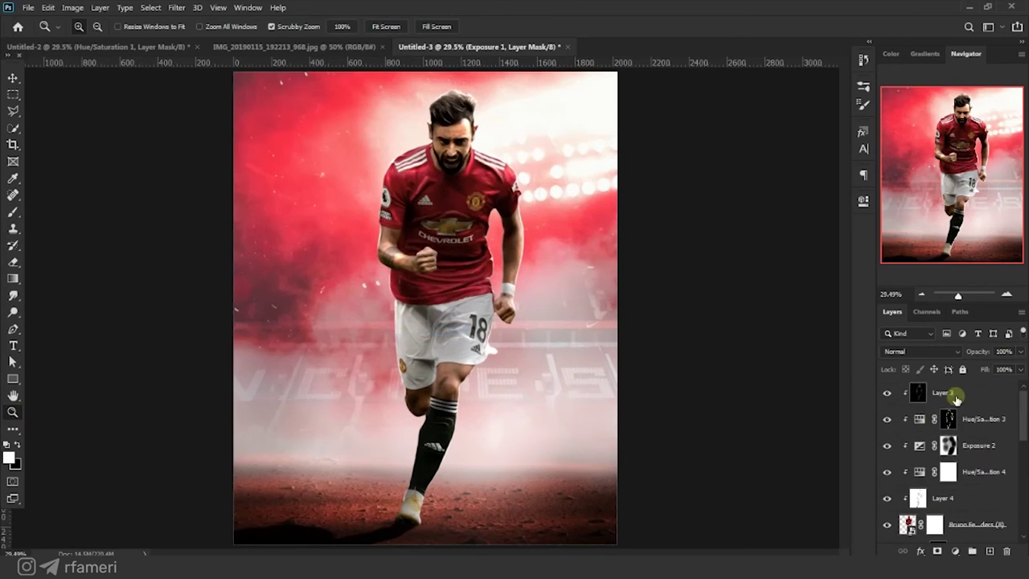
scroll(972, 484, down, 3)
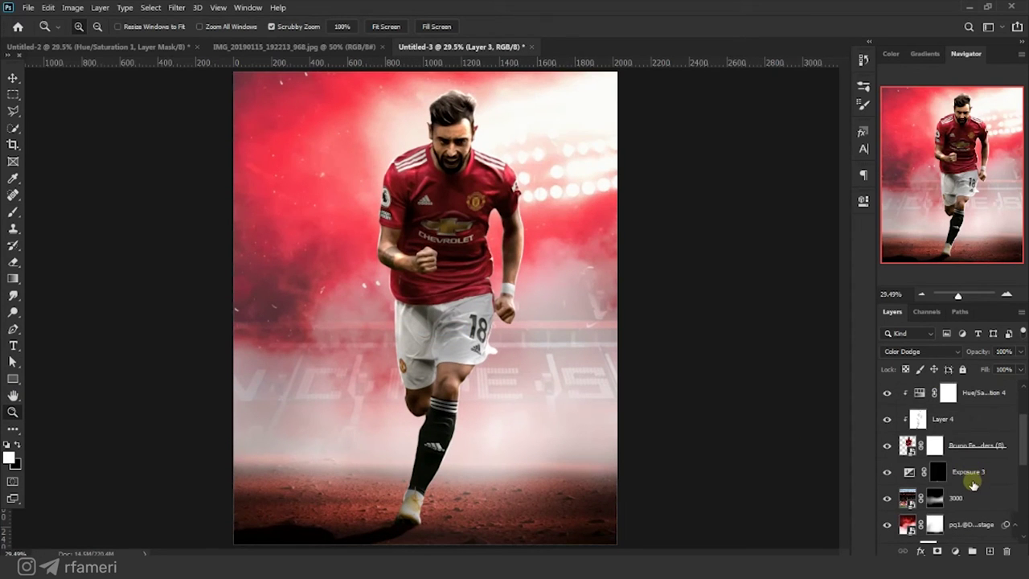
click(101, 8)
click(298, 21)
click(458, 211)
click(458, 338)
click(618, 158)
Paint a white glow around the player's head and shoulders on Layer 5 with a soft round brush at 40% flow
right_click(428, 278)
click(443, 170)
scroll(475, 296, up, 5)
drag(487, 302, 473, 298)
scroll(547, 231, up, 3)
drag(446, 300, 418, 300)
key(shift+4)
drag(432, 196, 413, 296)
drag(315, 161, 421, 429)
drag(432, 145, 412, 264)
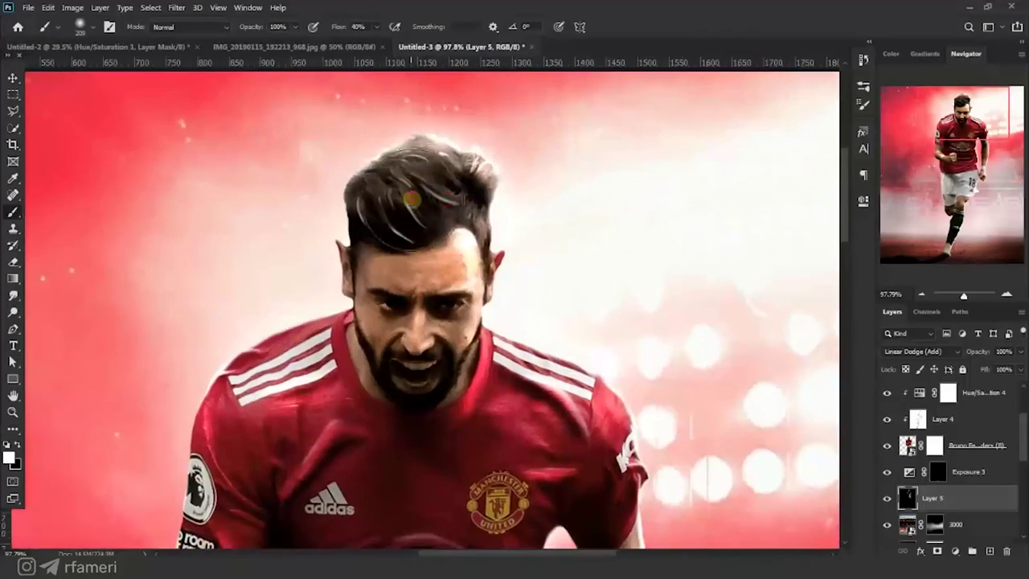
Extend the white glow down the outline of the shirt, shorts and leg to the boot on Layer 5
drag(313, 491, 421, 229)
drag(356, 430, 330, 217)
key(x)
key(x)
drag(375, 519, 361, 188)
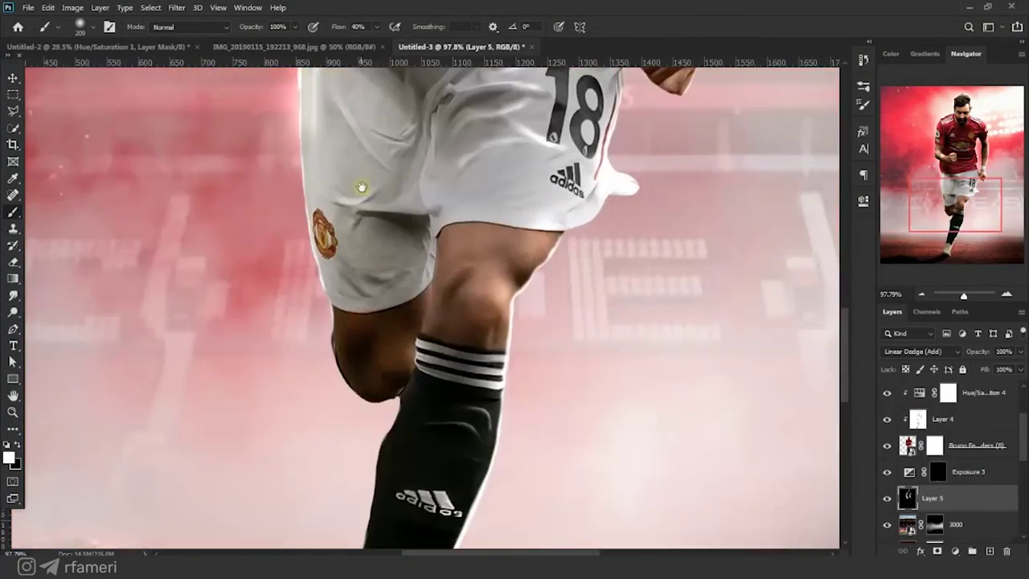
drag(450, 403, 409, 193)
drag(387, 370, 393, 217)
key(bracketright)
drag(349, 259, 344, 215)
key(x)
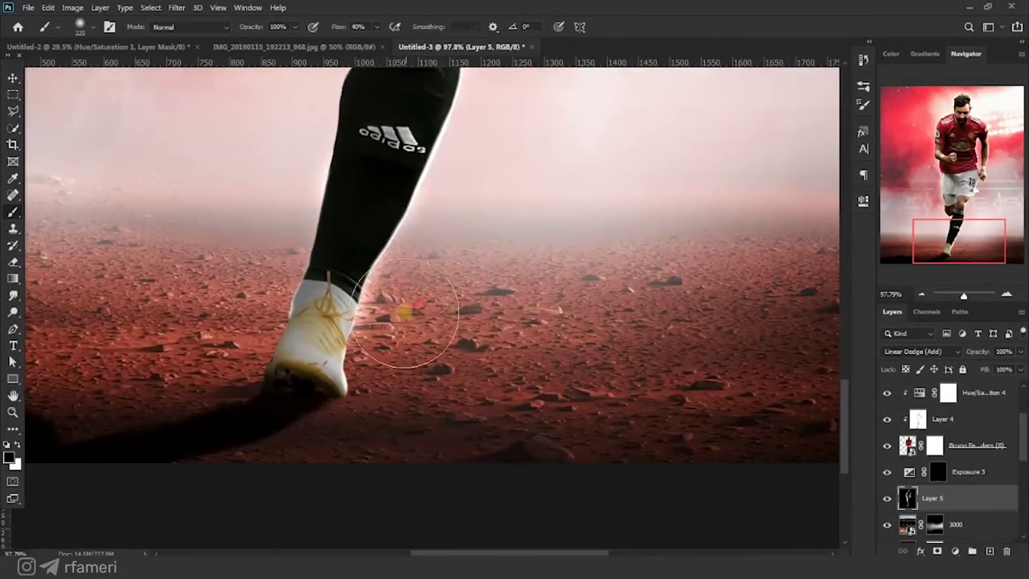
Refine the glow along the other side of the leg, shorts, arm and head with black and white on Layer 5
drag(412, 201, 341, 514)
mouse_move(442, 260)
mouse_down()
mouse_move(462, 268)
mouse_move(413, 441)
mouse_up()
drag(531, 268, 417, 447)
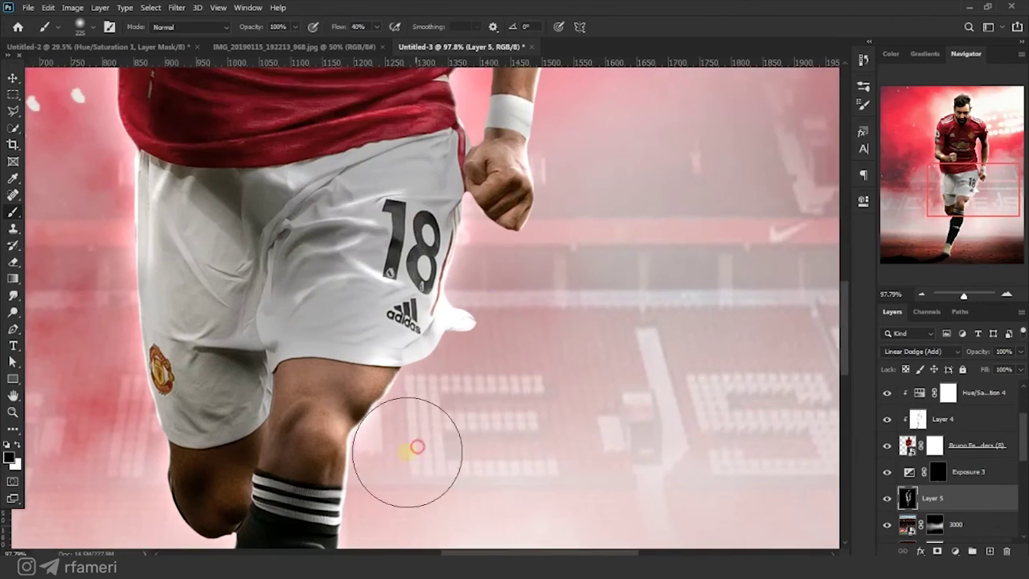
drag(512, 131, 477, 363)
key(x)
drag(474, 482, 488, 249)
drag(443, 161, 457, 500)
drag(442, 145, 455, 484)
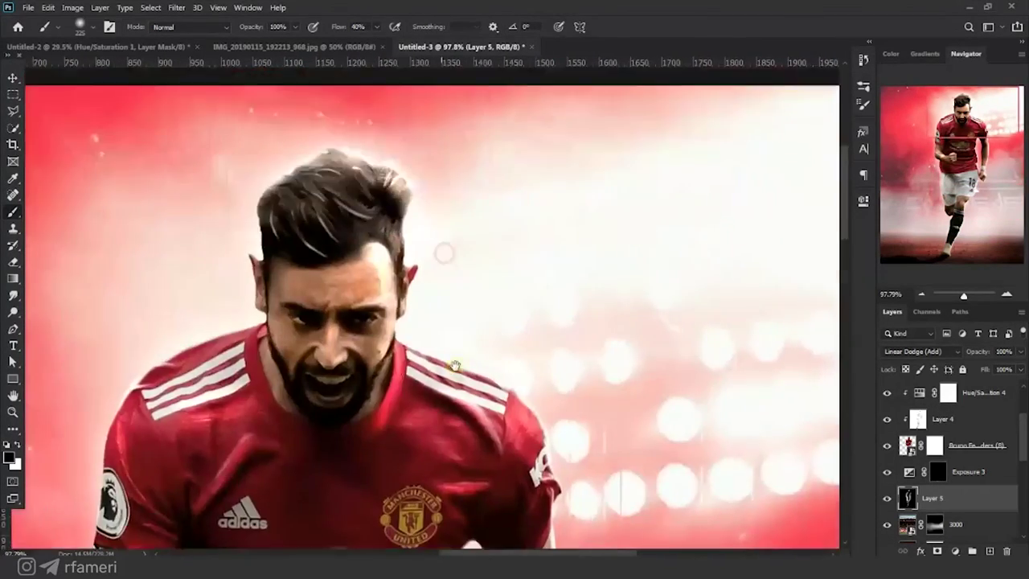
scroll(455, 365, down, 7)
click(13, 412)
click(386, 27)
Add a colorized Hue/Saturation adjustment above Layer 3 with hue 0, saturation 80 and 22% layer opacity
scroll(966, 413, up, 3)
click(955, 550)
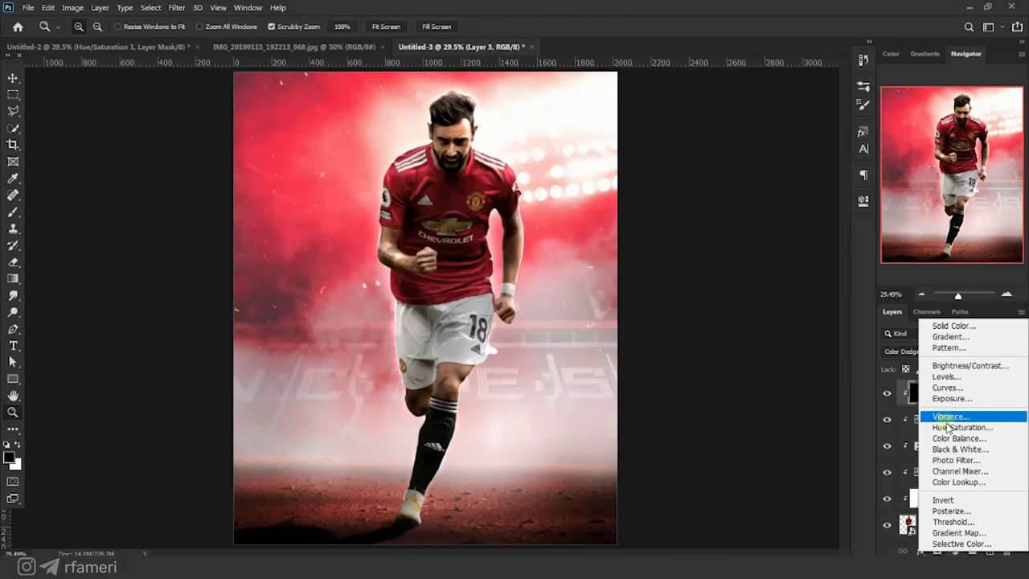
click(952, 415)
click(737, 355)
drag(767, 319, 780, 317)
drag(680, 288, 674, 289)
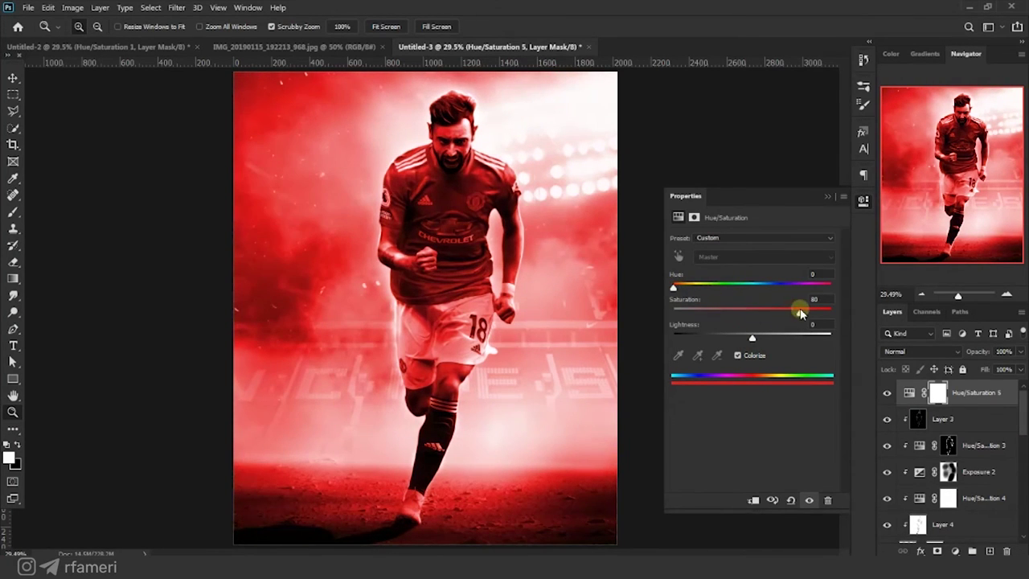
drag(970, 352, 919, 355)
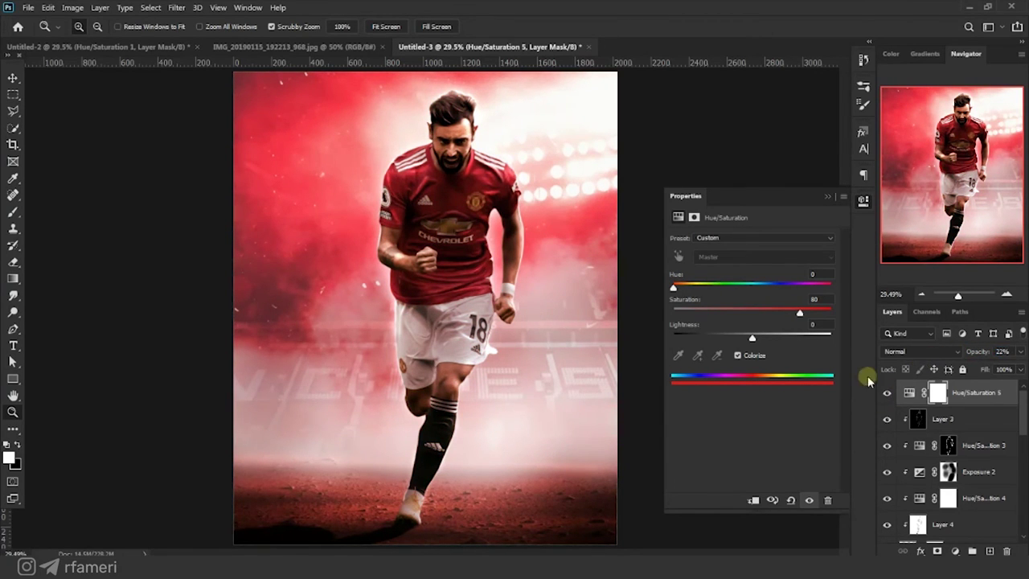
Add an Exposure adjustment with exposure +0.30 and offset +0.0143 on top, and invert its mask to black
click(957, 550)
click(952, 398)
mouse_move(772, 274)
mouse_down()
mouse_move(755, 271)
mouse_move(775, 295)
mouse_move(756, 297)
mouse_up()
key(ctrl+i)
Reveal the Exposure 4 adjustment over the upper background by painting white on its mask with a 1636 px soft brush at 18% flow
key(b)
drag(414, 220, 551, 226)
right_click(432, 223)
drag(341, 27, 332, 27)
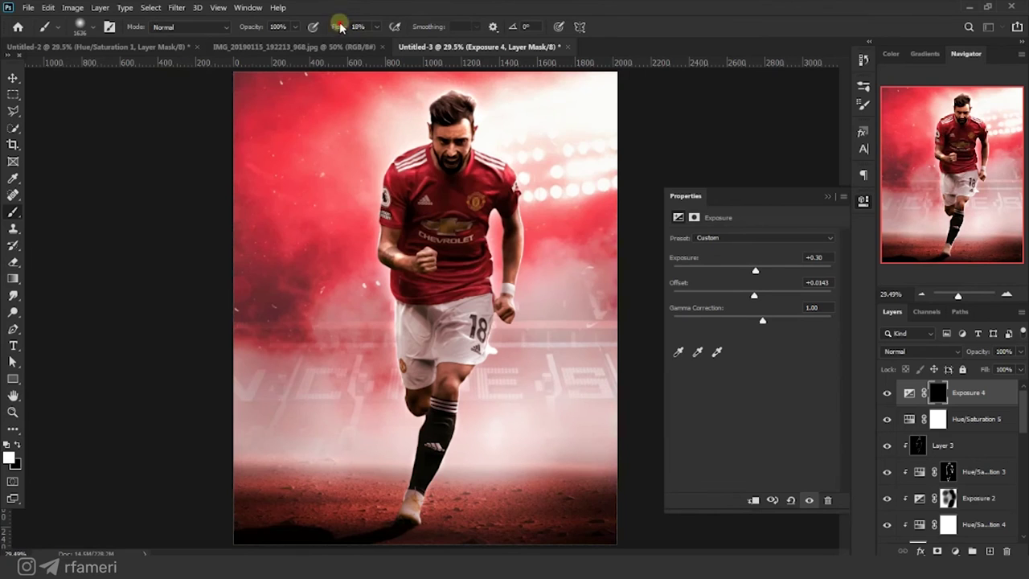
click(537, 139)
click(553, 168)
click(500, 152)
click(568, 237)
click(359, 132)
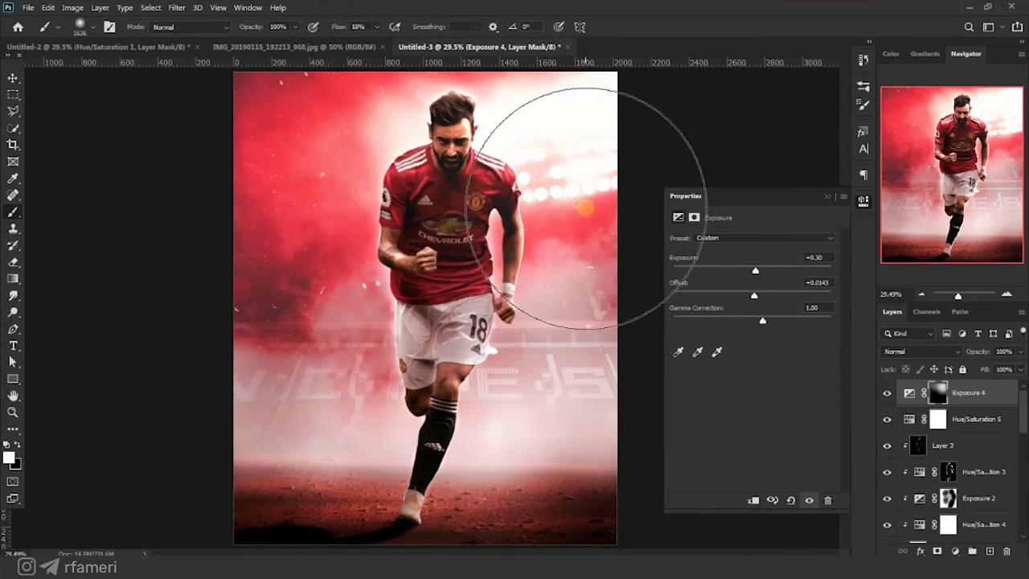
Extend the white painting on the Exposure 4 mask to the sides and ground using a smaller 1215 px brush
drag(398, 318, 287, 322)
click(289, 328)
click(542, 333)
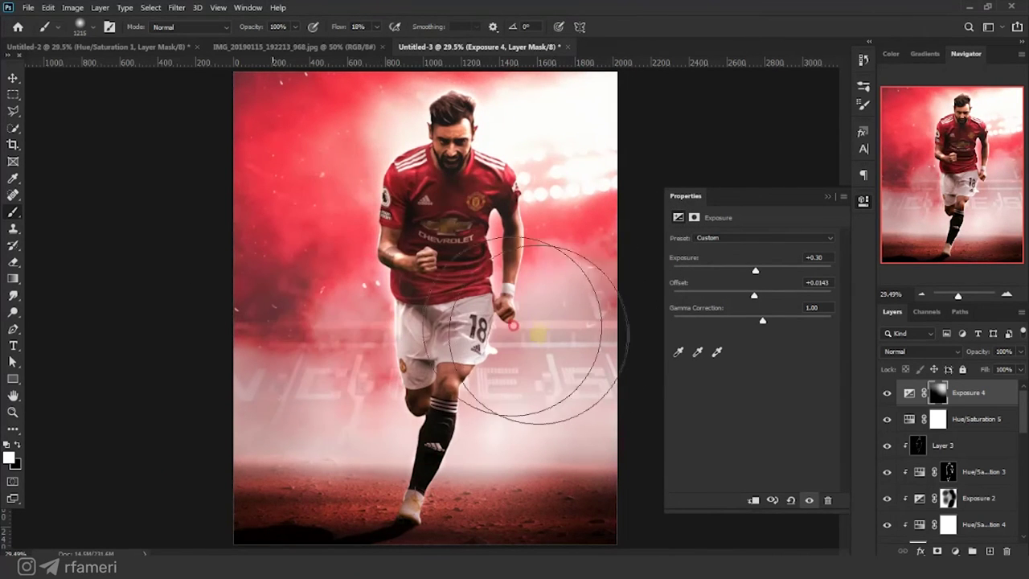
click(551, 177)
click(368, 148)
click(452, 500)
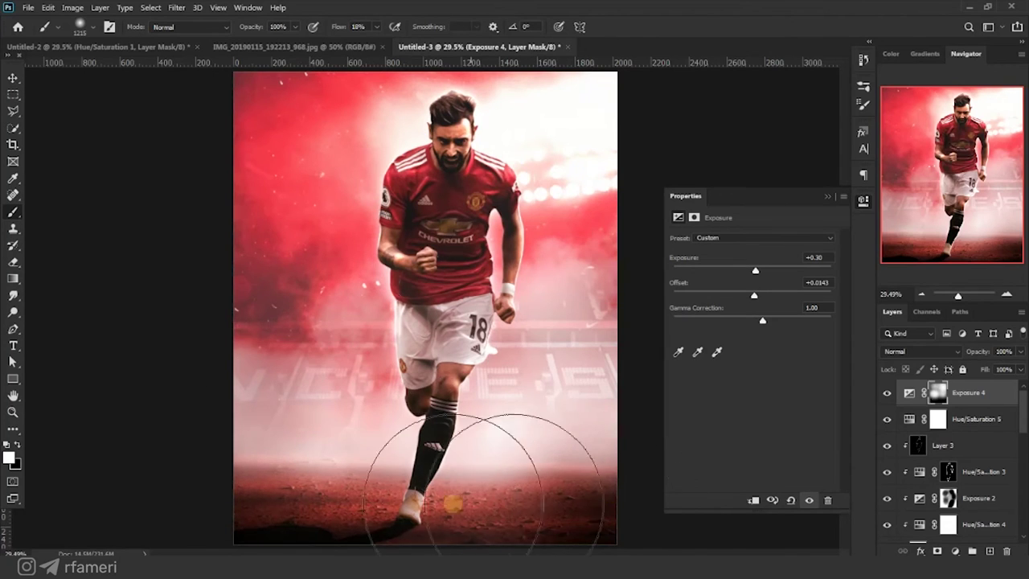
click(266, 485)
drag(525, 388, 477, 388)
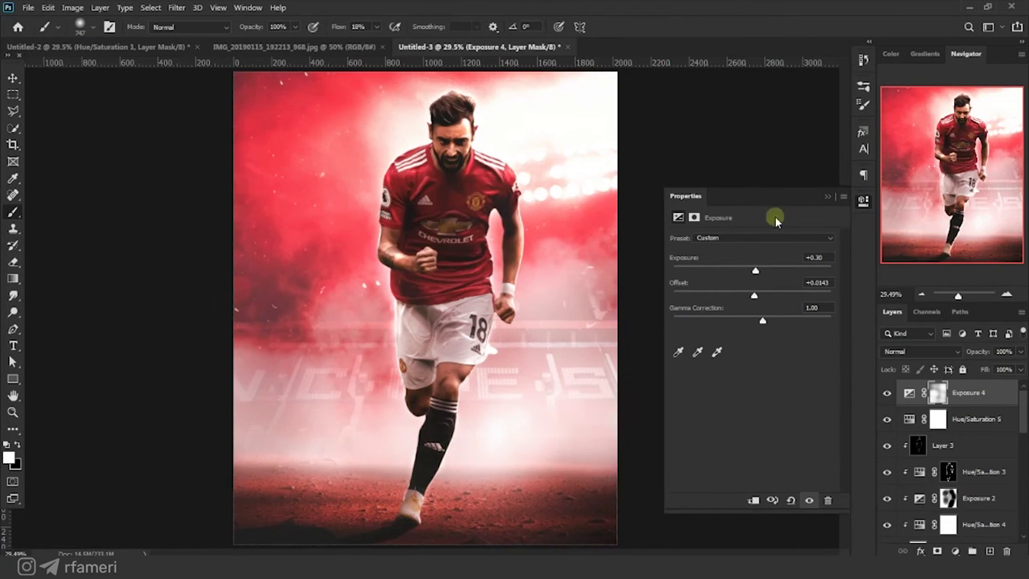
click(827, 197)
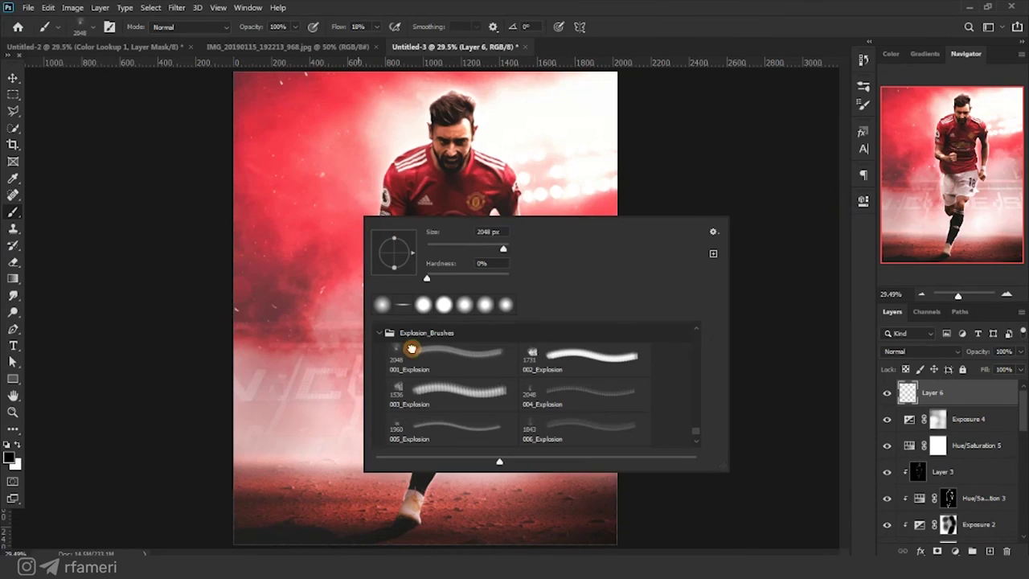
Try stamping black debris around the legs on Layer 6 with brushes from the Explosion_Brushes set
click(411, 349)
click(419, 430)
click(310, 487)
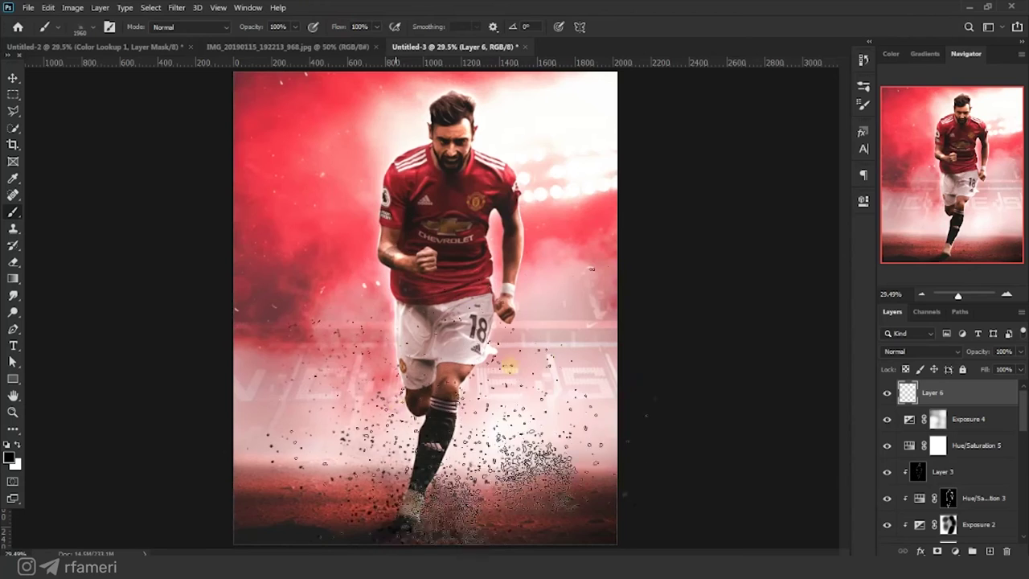
right_click(441, 307)
click(394, 397)
key(ctrl+z)
Try a different explosion brush, reduced to about 1363 px, for debris beside the lower leg
right_click(466, 324)
click(633, 469)
click(435, 332)
key(bracketleft)
key(bracketleft)
key(bracketleft)
key(bracketleft)
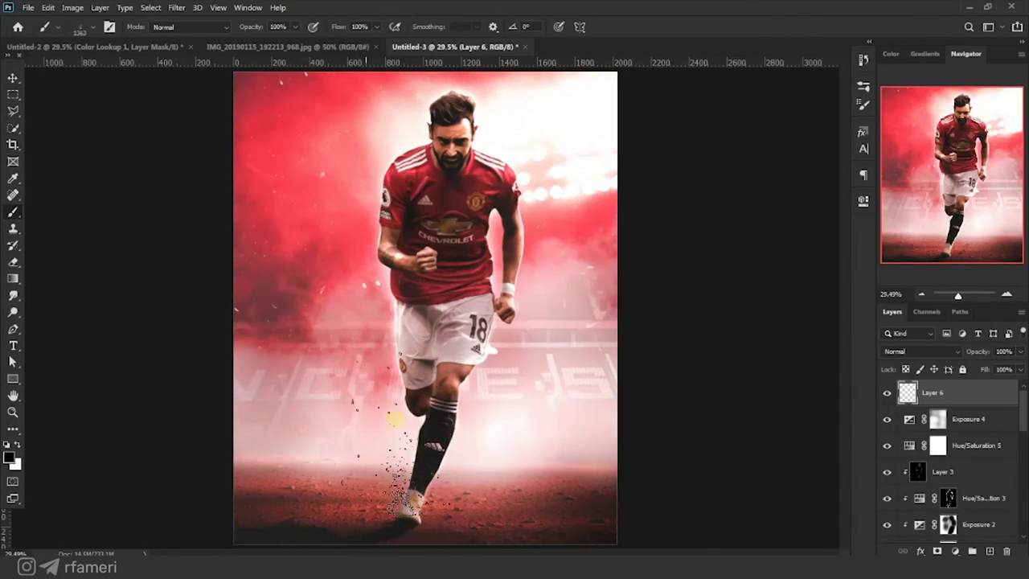
key(ctrl+z)
Stamp black debris around the player's lower leg and boot on Layer 6
click(408, 331)
key(ctrl+z)
key(bracketleft)
click(390, 375)
scroll(414, 297, up, 3)
scroll(413, 295, down, 4)
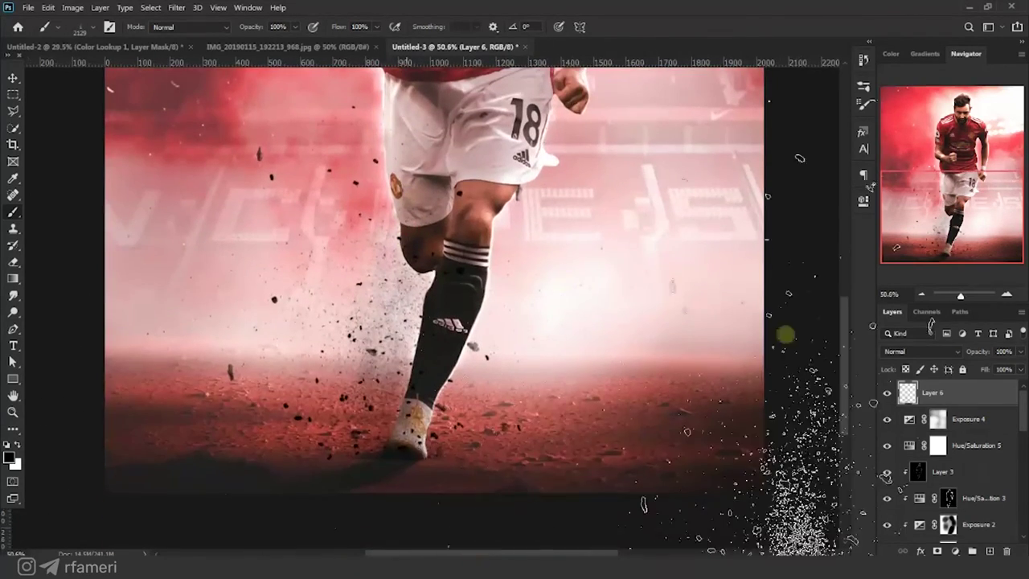
Add a layer mask to Layer 6 and hide debris at the base of the boot with a 44 px soft black brush
click(937, 550)
right_click(459, 315)
click(479, 295)
drag(473, 392, 419, 389)
scroll(417, 444, up, 4)
key(bracketleft)
key(bracketleft)
key(bracketleft)
scroll(443, 489, up, 3)
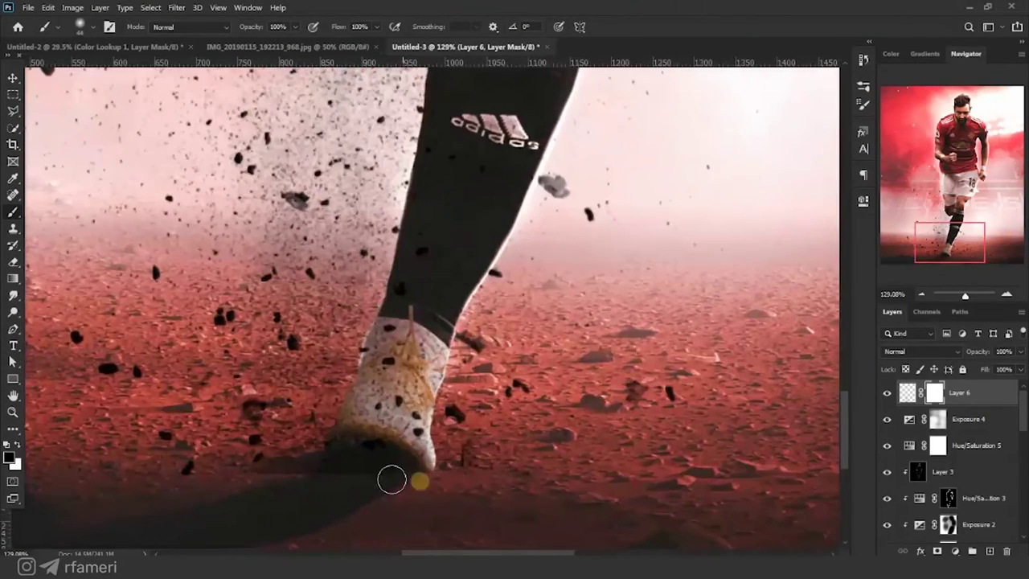
Shift the Layer 6 debris slightly down and to the right around the foot
click(12, 78)
drag(343, 214, 350, 236)
click(13, 213)
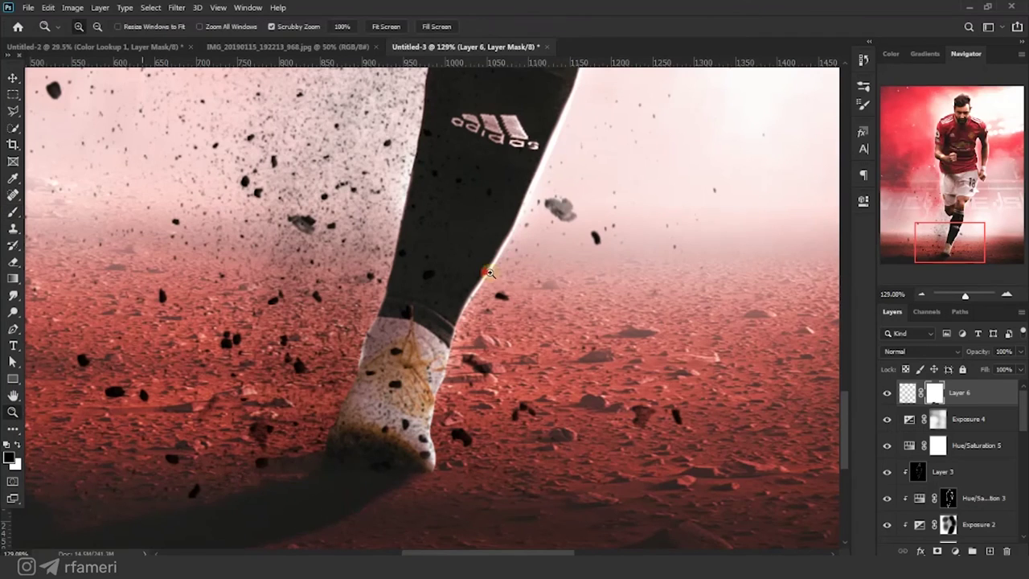
key(ctrl+0)
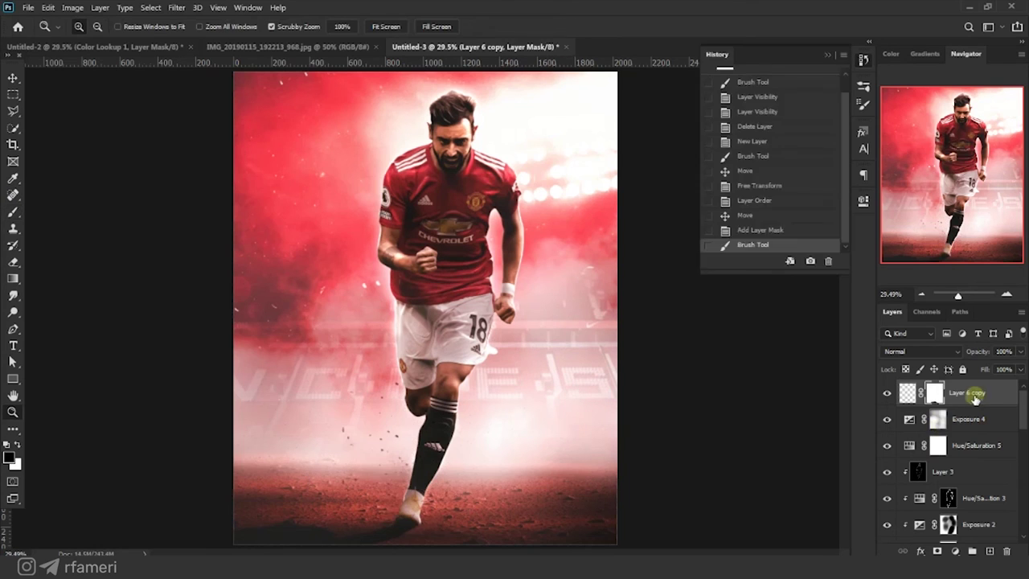
Add a Curves adjustment above Layer 6 copy with a lifted black point and slightly lowered midtones, and reduce its opacity
click(972, 396)
click(955, 552)
click(947, 389)
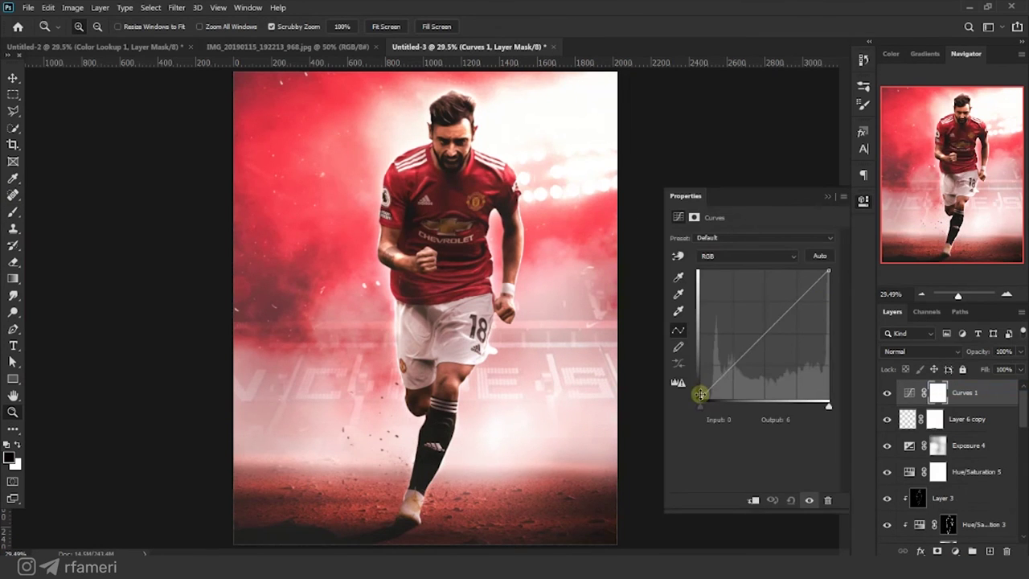
drag(701, 396, 701, 386)
drag(763, 332, 762, 335)
click(827, 196)
drag(975, 353, 956, 352)
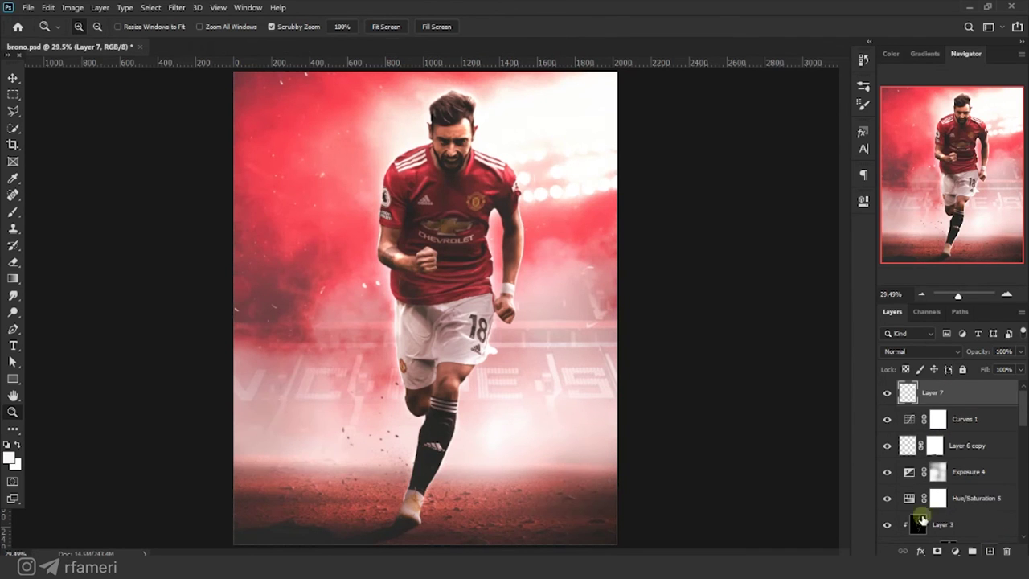
Paint white smoke across the ground and the sides of the poster on Layer 7 with an enlarged smoke brush
key(b)
right_click(344, 259)
scroll(530, 441, down, 2)
click(530, 440)
click(604, 5)
key(bracketright)
key(bracketright)
key(bracketright)
key(bracketright)
key(bracketright)
key(bracketright)
key(bracketright)
key(bracketright)
key(bracketright)
key(bracketright)
drag(573, 466, 258, 463)
mouse_move(249, 338)
mouse_down()
mouse_move(460, 513)
mouse_move(592, 455)
mouse_move(471, 291)
mouse_move(223, 131)
mouse_move(641, 169)
mouse_move(213, 194)
mouse_move(248, 470)
mouse_move(225, 135)
mouse_move(517, 392)
mouse_move(394, 439)
mouse_move(554, 488)
mouse_move(844, 378)
mouse_up()
Mask the Layer 7 smoke back around the player and the lower ground
mouse_move(471, 429)
mouse_down()
mouse_move(409, 482)
mouse_move(378, 482)
mouse_up()
click(443, 206)
mouse_move(277, 496)
mouse_down()
mouse_move(276, 455)
mouse_move(285, 499)
mouse_up()
Create a new layer and paint red smoke, sampled from the background, over the lower half and side of the poster
click(990, 551)
alt+click(319, 266)
click(559, 510)
mouse_move(559, 511)
mouse_down()
mouse_move(560, 469)
mouse_move(308, 491)
mouse_up()
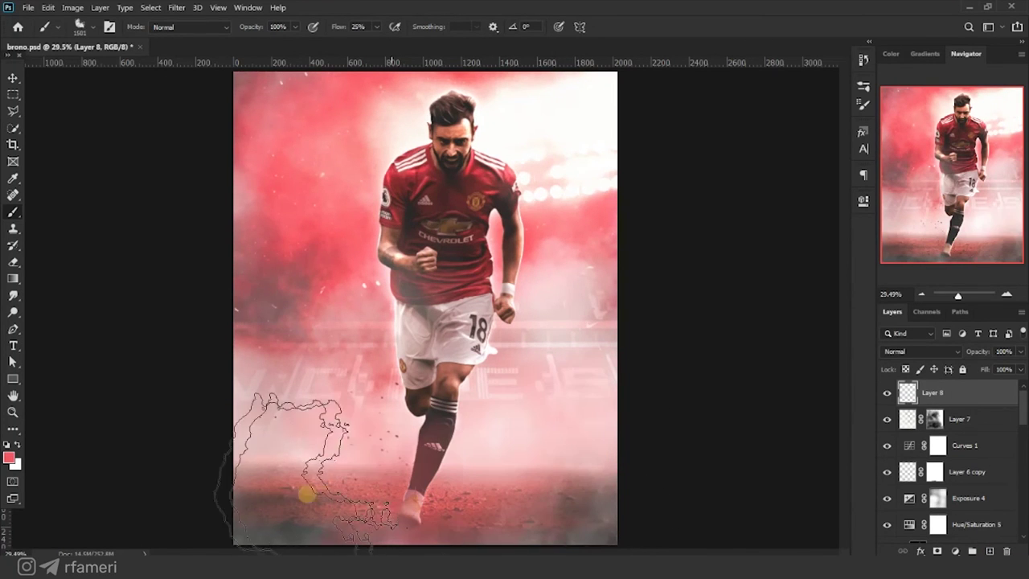
key(.)
click(590, 429)
click(297, 302)
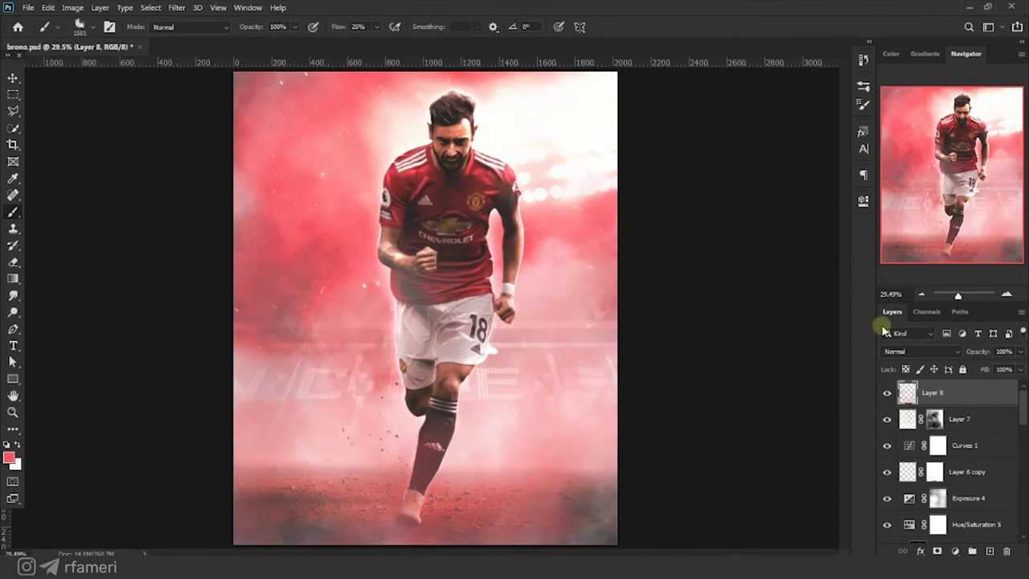
Keep Layer 8 in Normal blending and mask its red smoke off the player's lower leg
click(920, 352)
click(892, 340)
click(448, 479)
Refine the Layer 7 mask with black over the boot and white on the smoke beside the player
click(937, 418)
click(448, 505)
right_click(478, 361)
click(866, 416)
key(x)
click(296, 474)
click(250, 365)
key(x)
drag(512, 422, 473, 424)
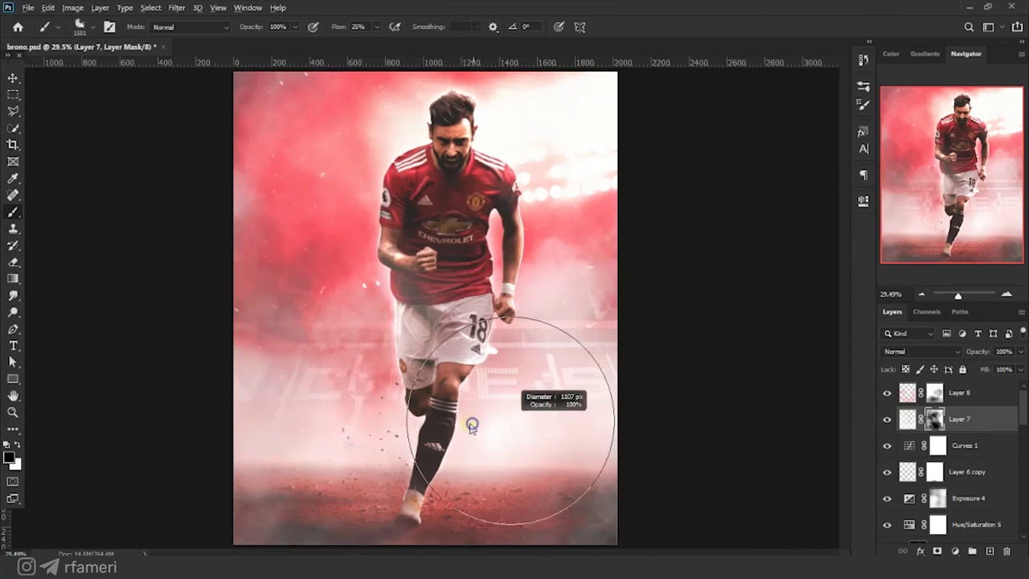
Add a new layer above Layer 8 and paint white smoke over both sides with a smoke brush of about 1941 px
click(970, 394)
click(989, 551)
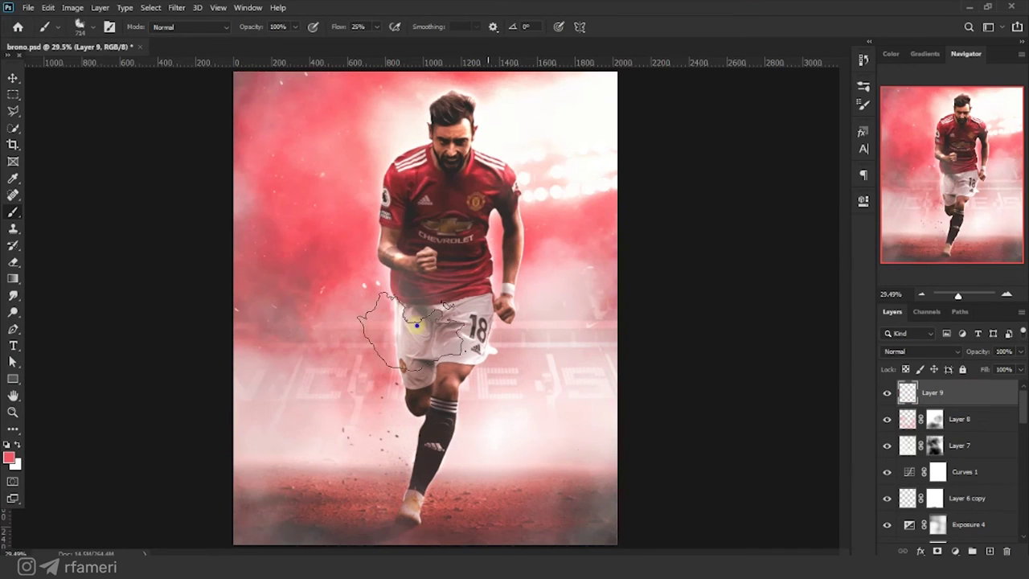
drag(433, 414, 466, 411)
key(x)
click(299, 466)
click(202, 215)
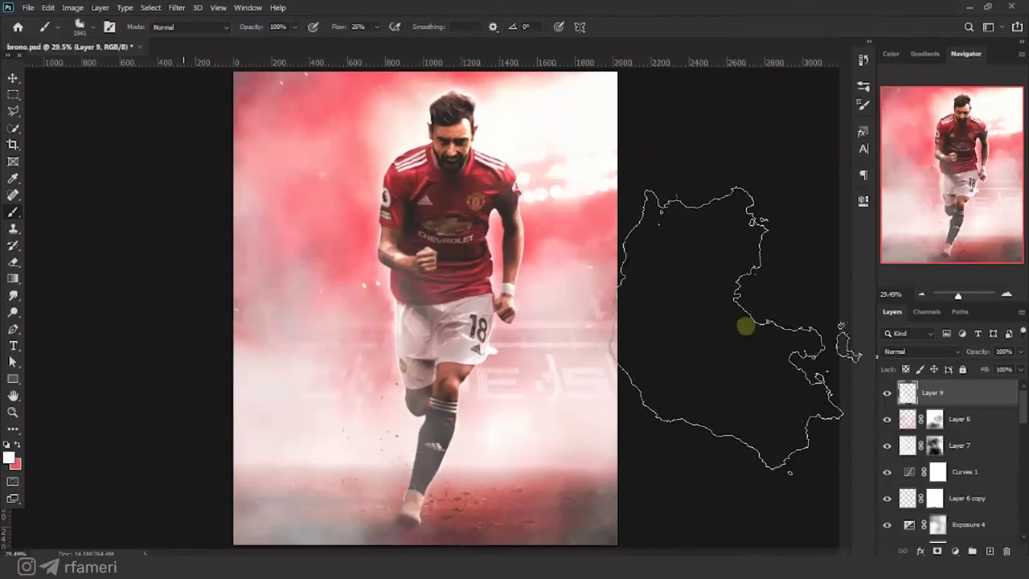
click(746, 325)
Add a mask to Layer 9 and thin its smoke around the player and over the background with black at 25% flow
click(938, 550)
click(312, 481)
drag(372, 353, 335, 351)
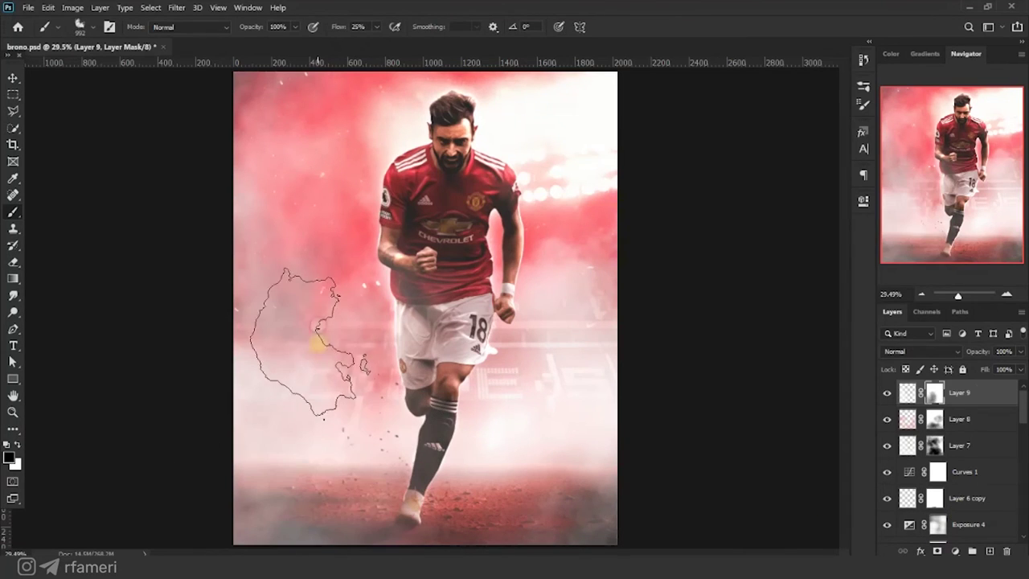
click(317, 342)
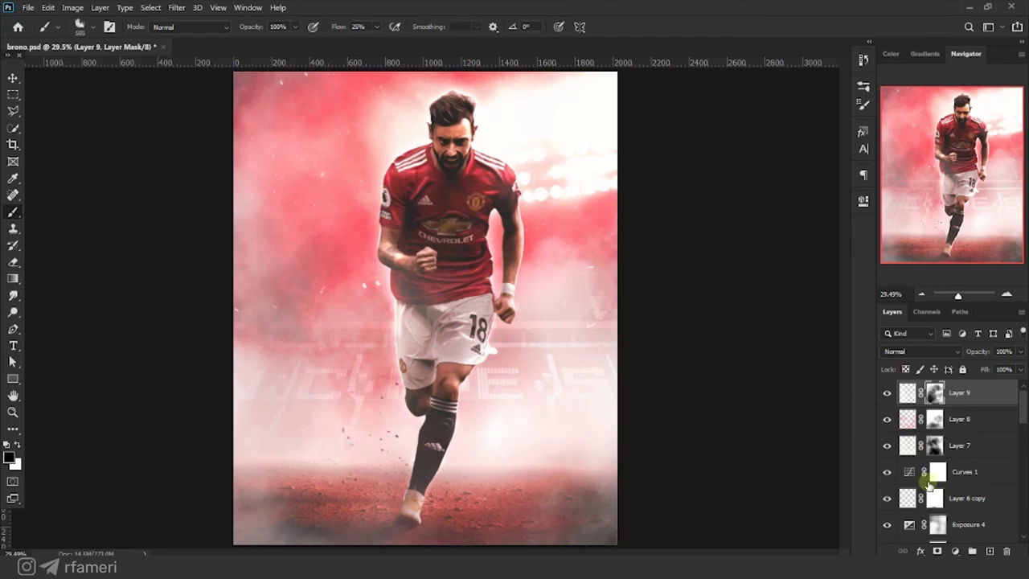
scroll(447, 502, up, 3)
scroll(455, 419, down, 4)
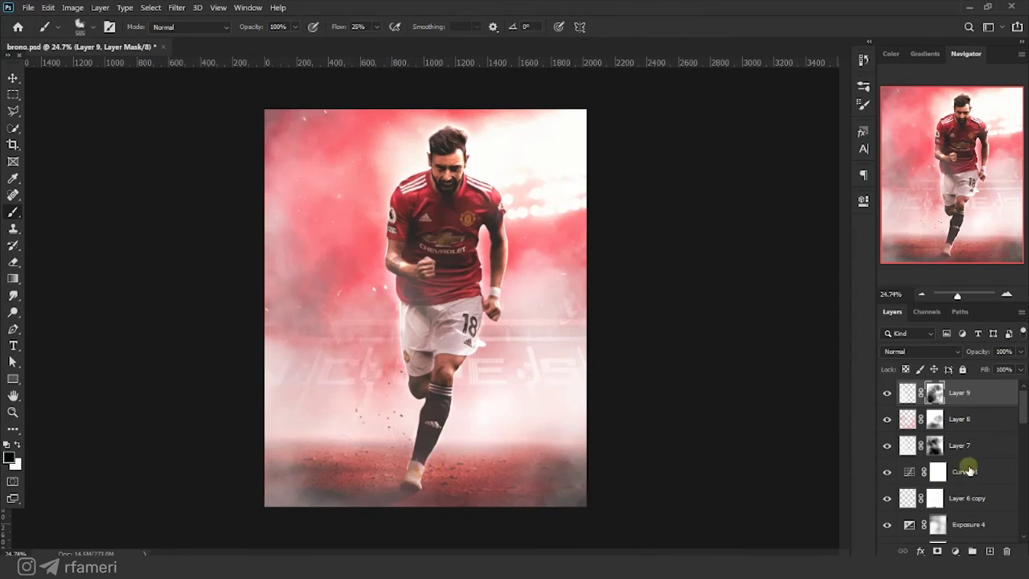
Create a new layer above Layer 9 and set up a particle brush at 998 px
click(989, 550)
right_click(314, 410)
scroll(532, 475, down, 6)
scroll(541, 477, down, 10)
double_click(381, 422)
drag(352, 435, 403, 436)
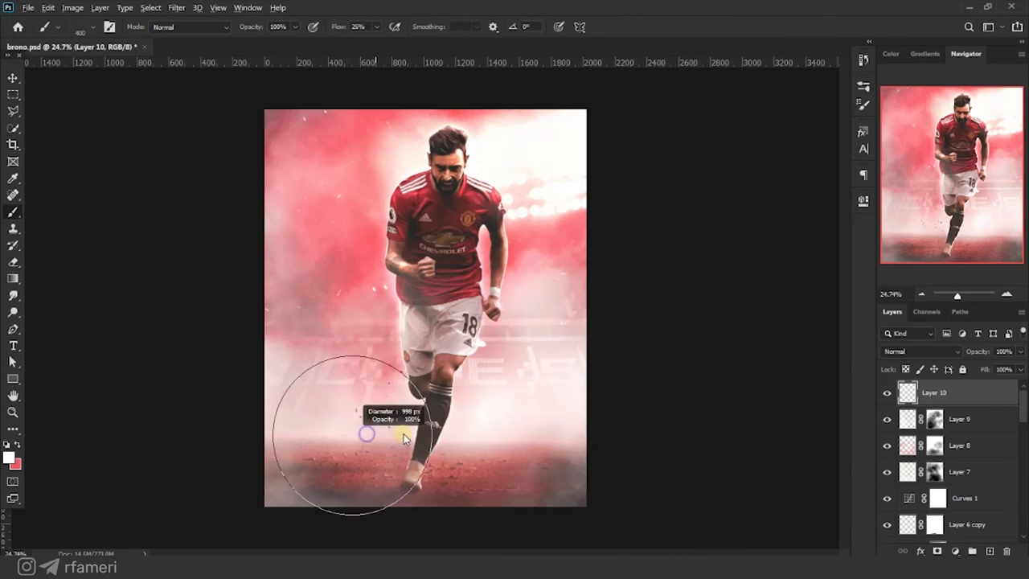
Delete the particle layer and create a fresh empty layer above Layer 9 for the particles
scroll(419, 426, up, 3)
drag(427, 367, 424, 409)
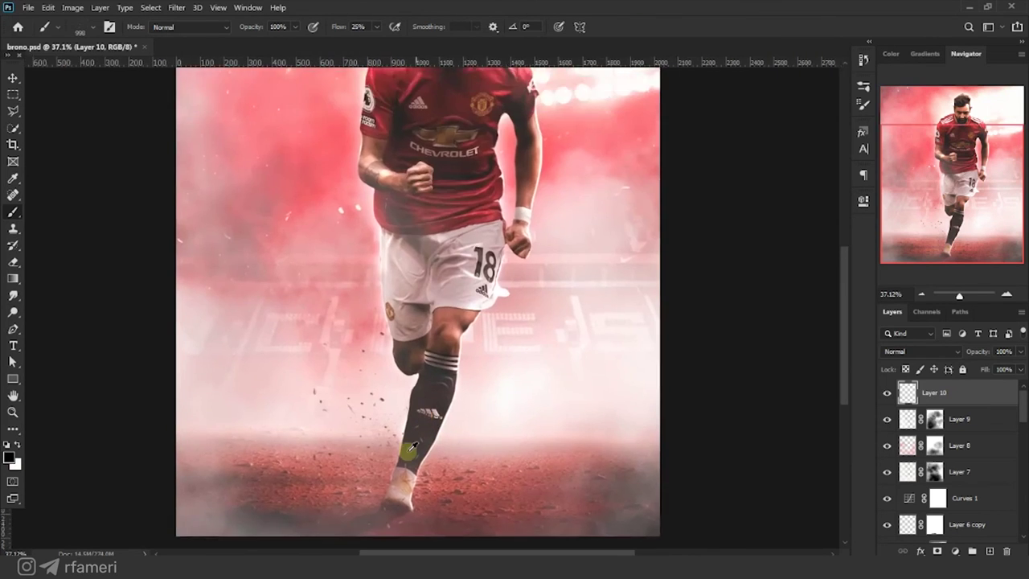
scroll(409, 452, up, 3)
drag(949, 398, 1009, 551)
click(989, 550)
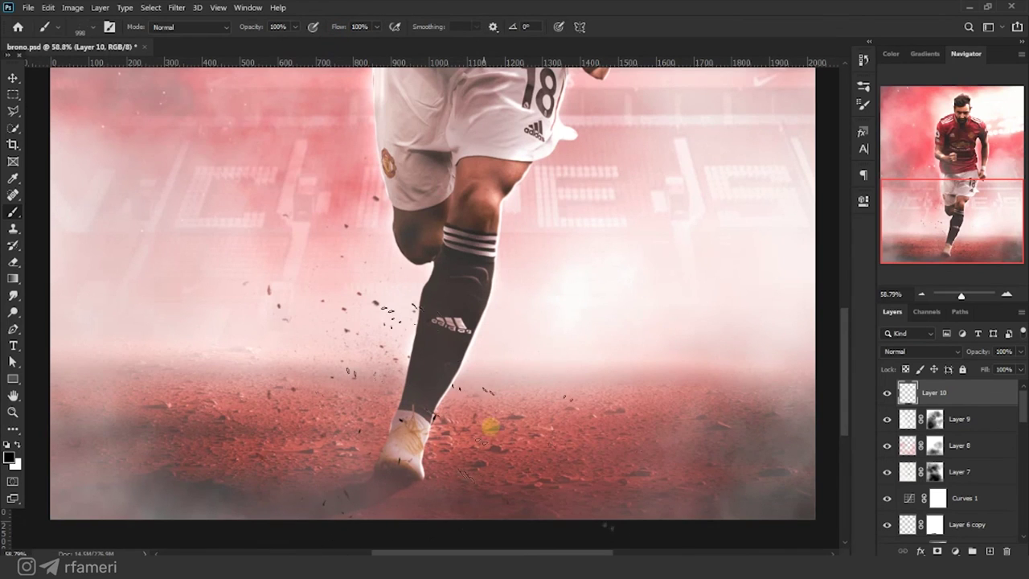
Move the particle layer, Layer 10, below Layer 7, set its opacity to 51%, and select Layer 9
drag(970, 483, 968, 486)
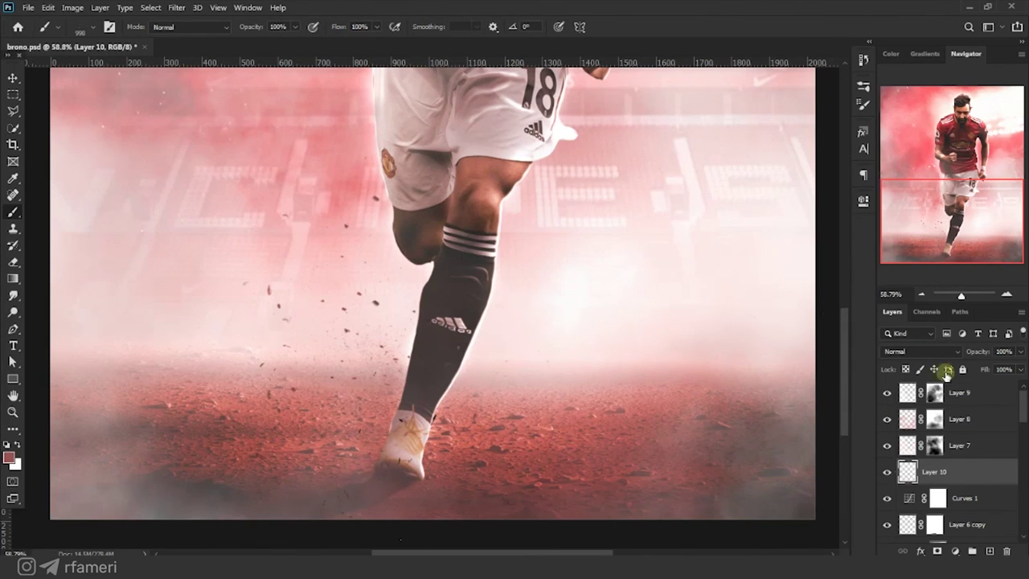
key(z)
right_click(320, 294)
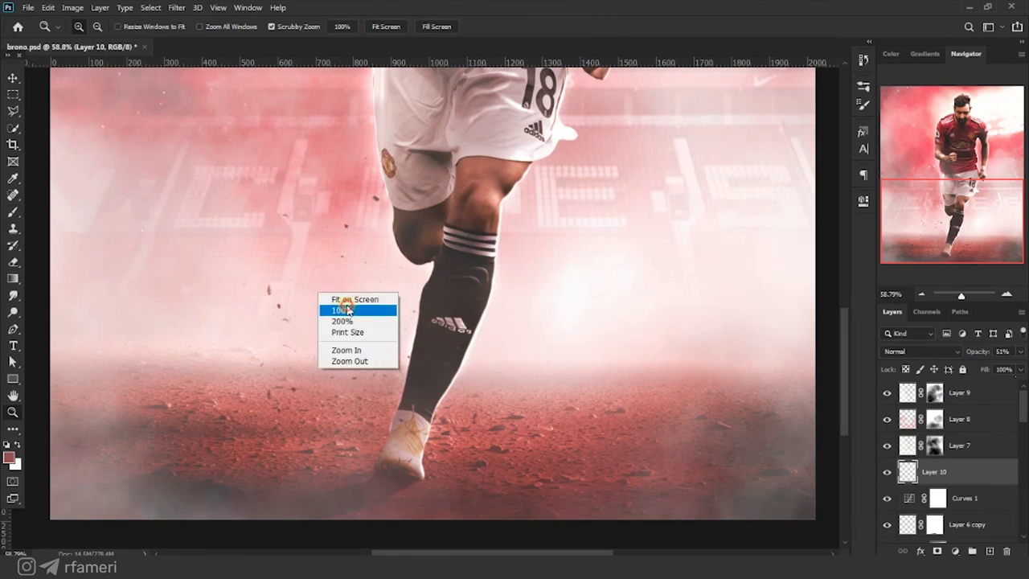
click(367, 299)
click(972, 394)
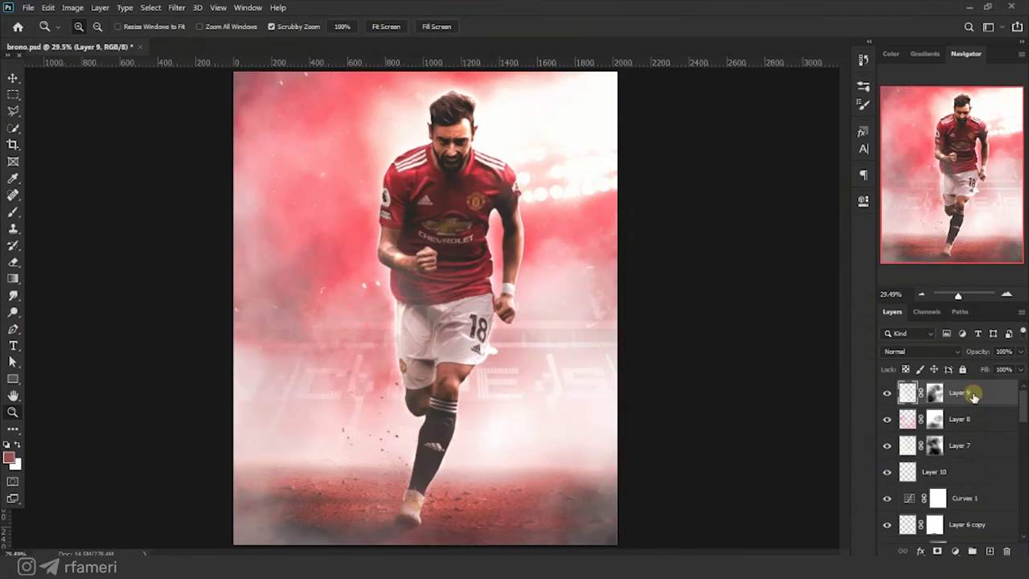